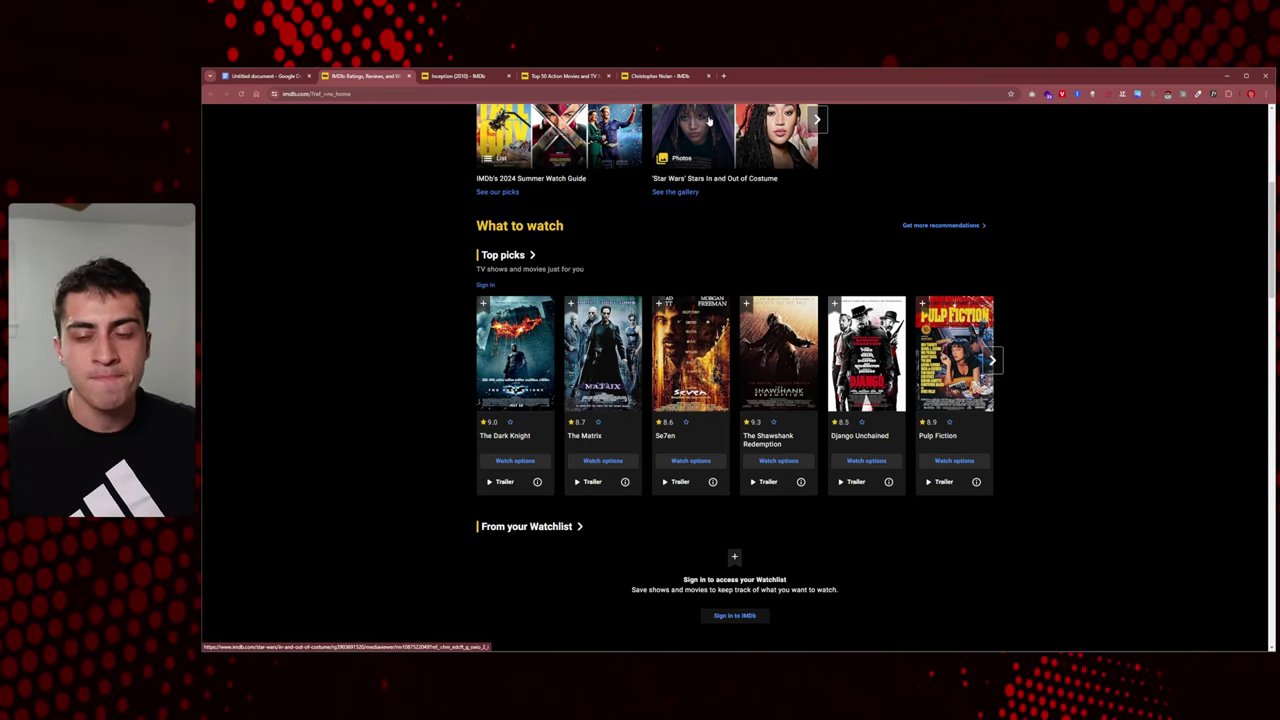
# - Switch to the IMDb action titles search and examine the Fallout rating and the available sorting options
pyautogui.click(565, 75)
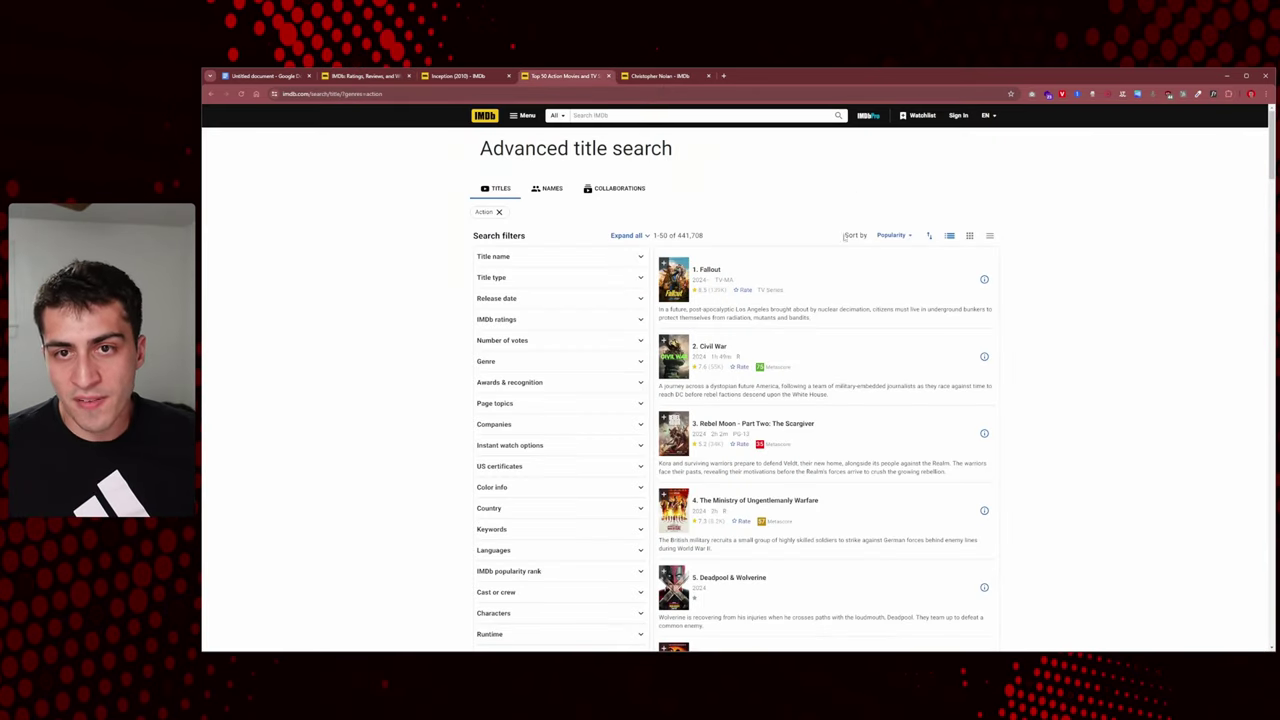
pyautogui.scroll(-1, 1043, 341)
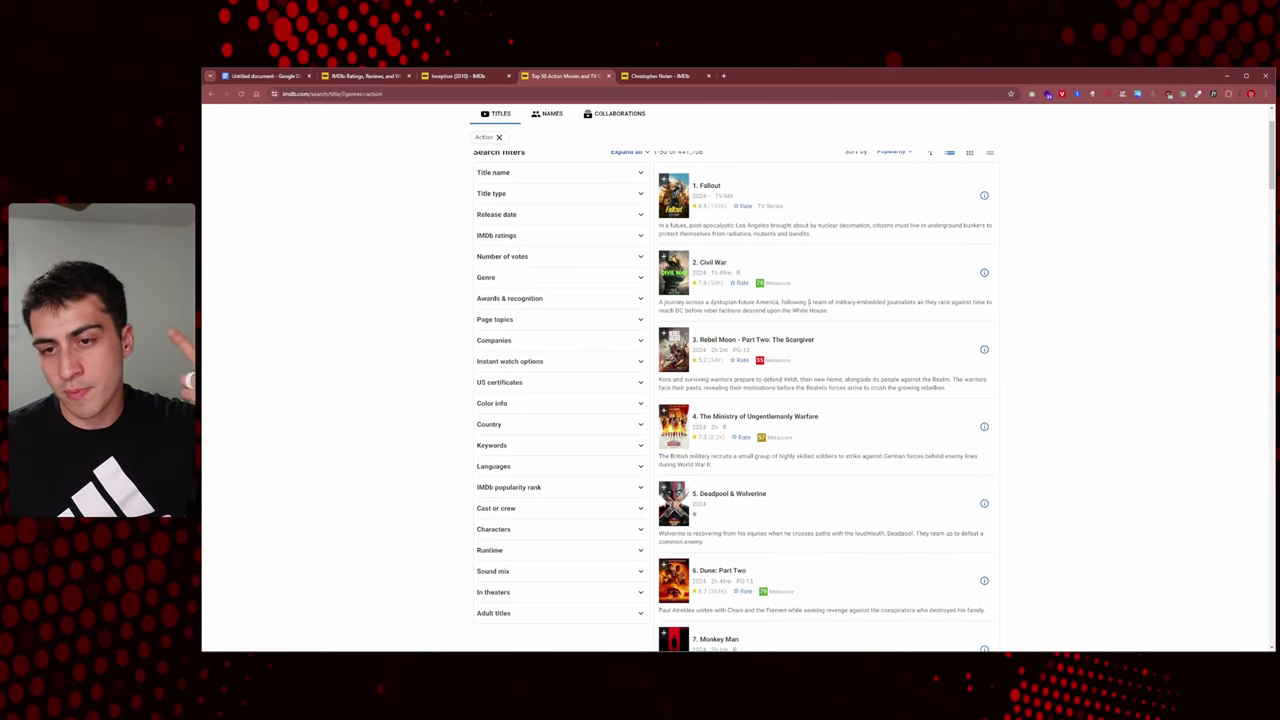
pyautogui.doubleClick(702, 206)
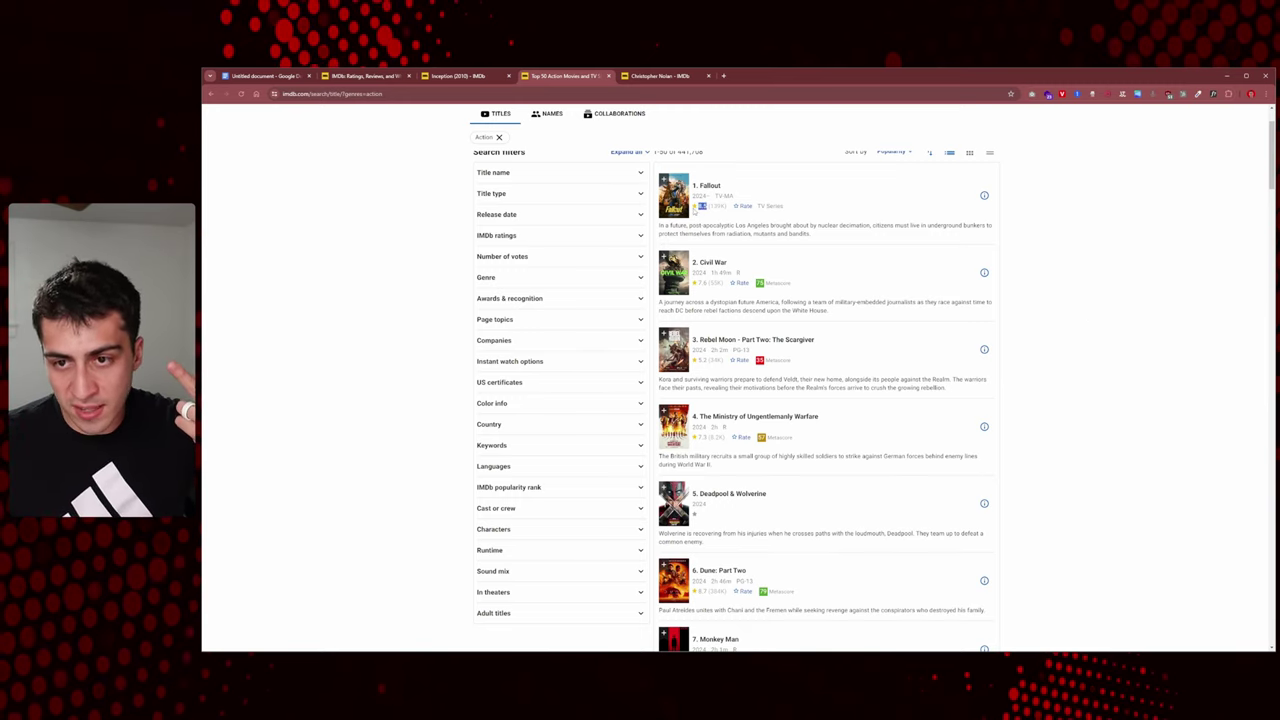
pyautogui.click(705, 207)
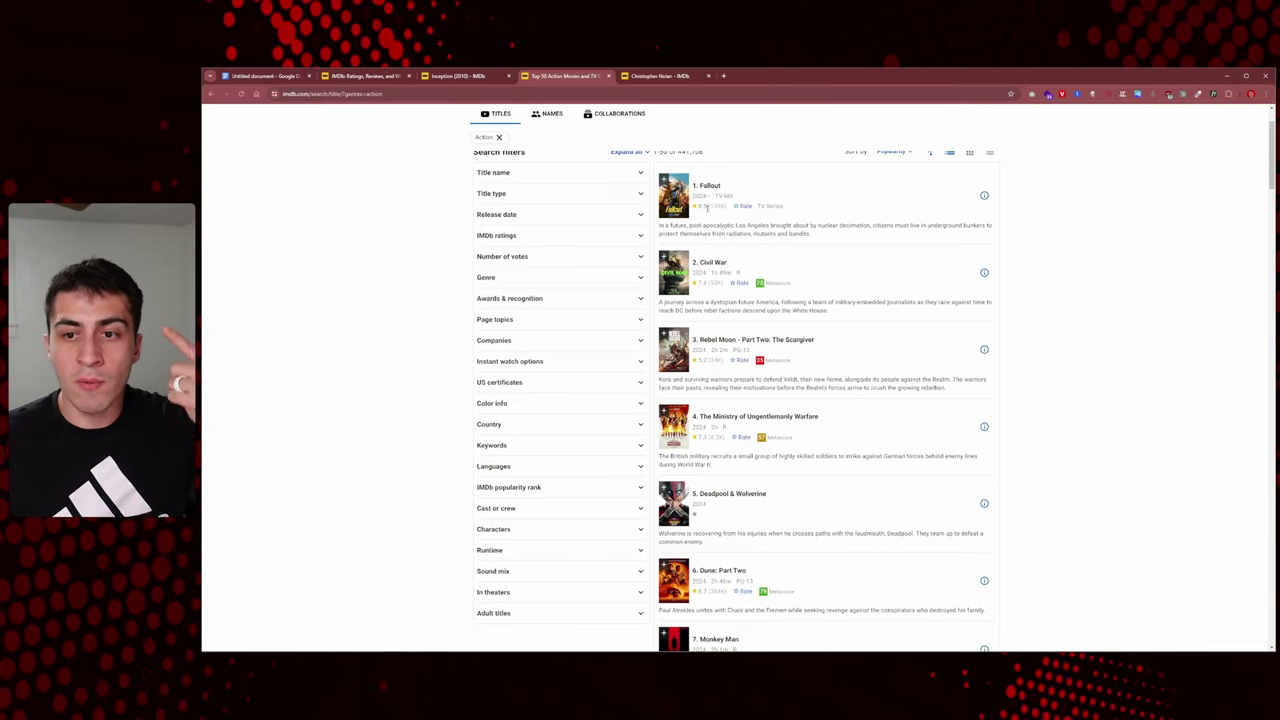
pyautogui.doubleClick(704, 206)
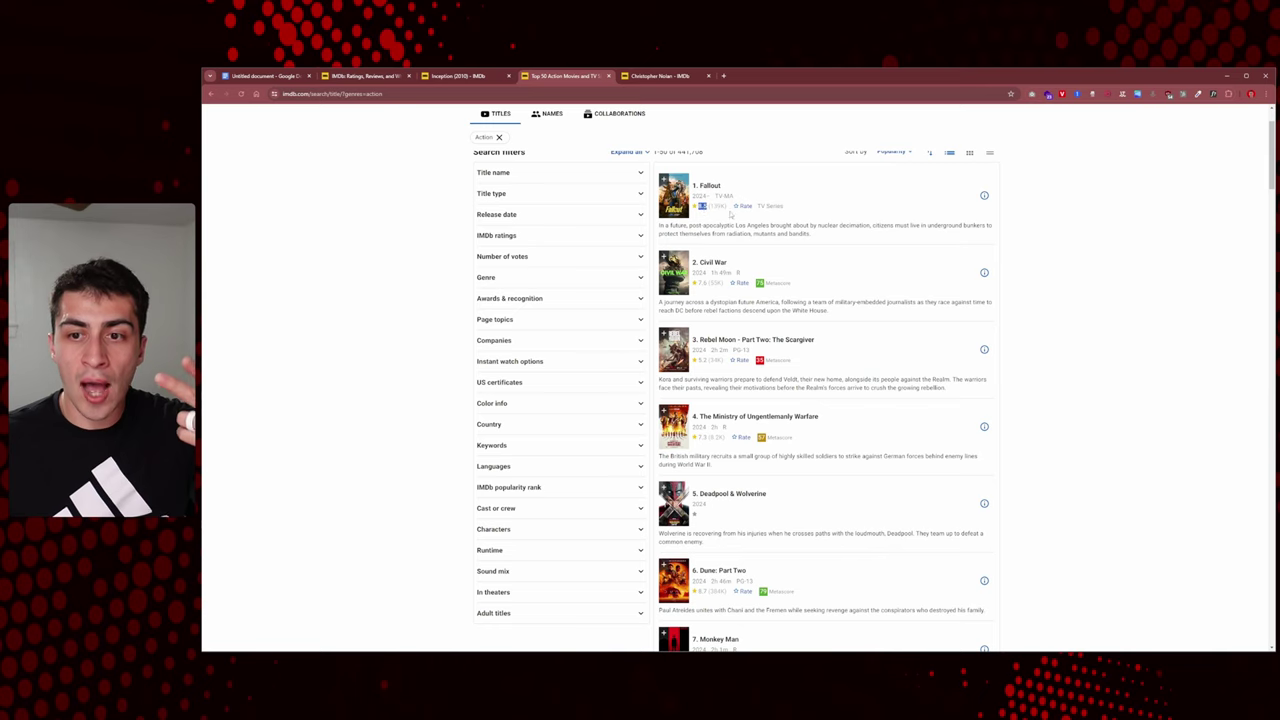
pyautogui.scroll(2, 1072, 240)
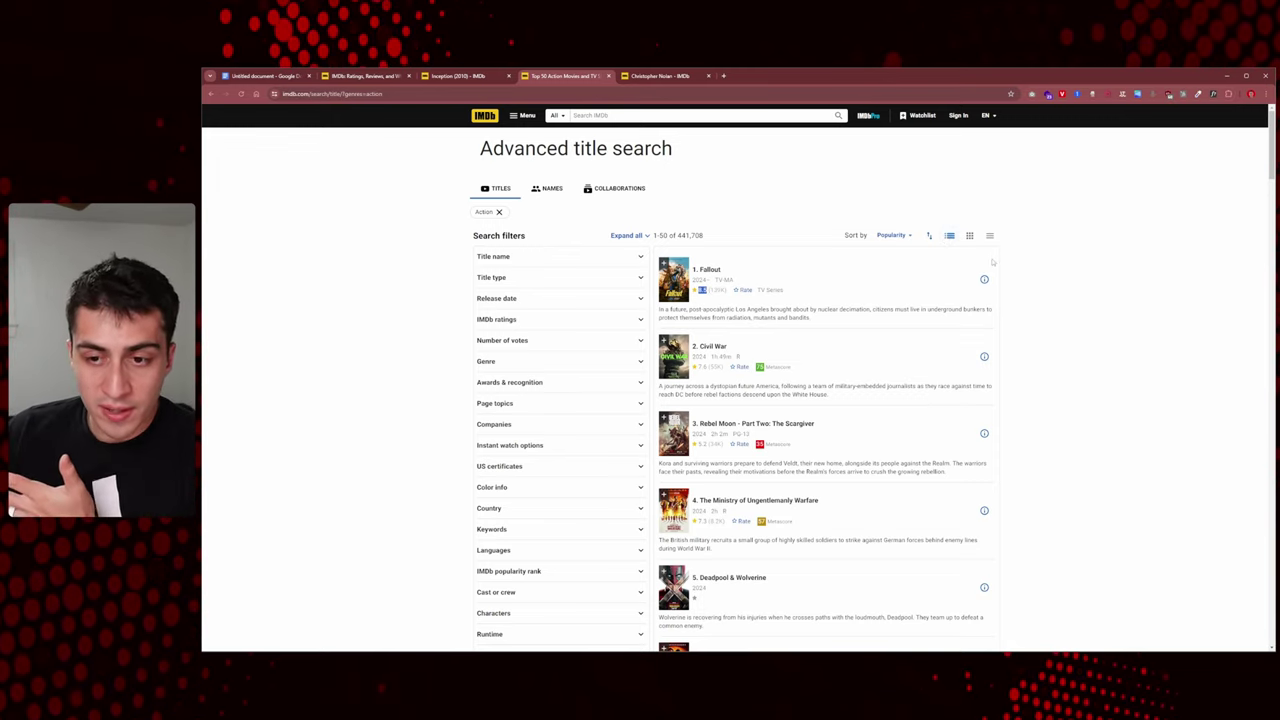
pyautogui.click(893, 236)
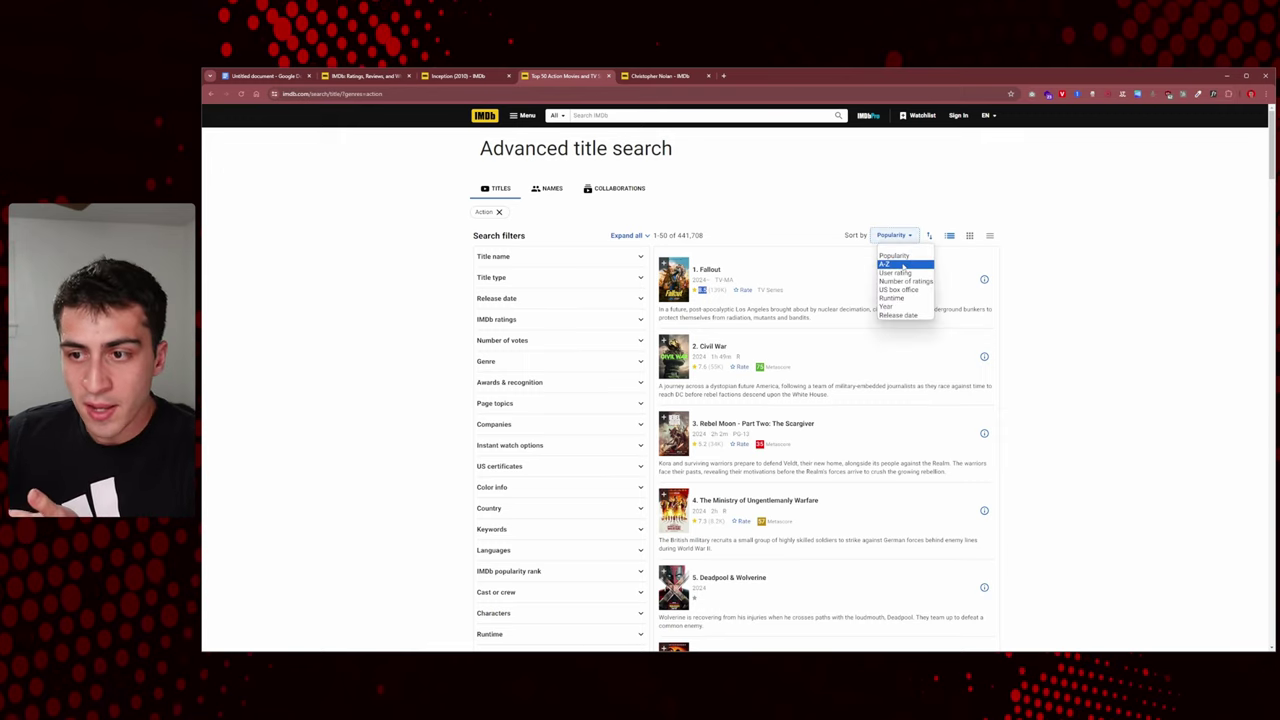
pyautogui.click(1103, 287)
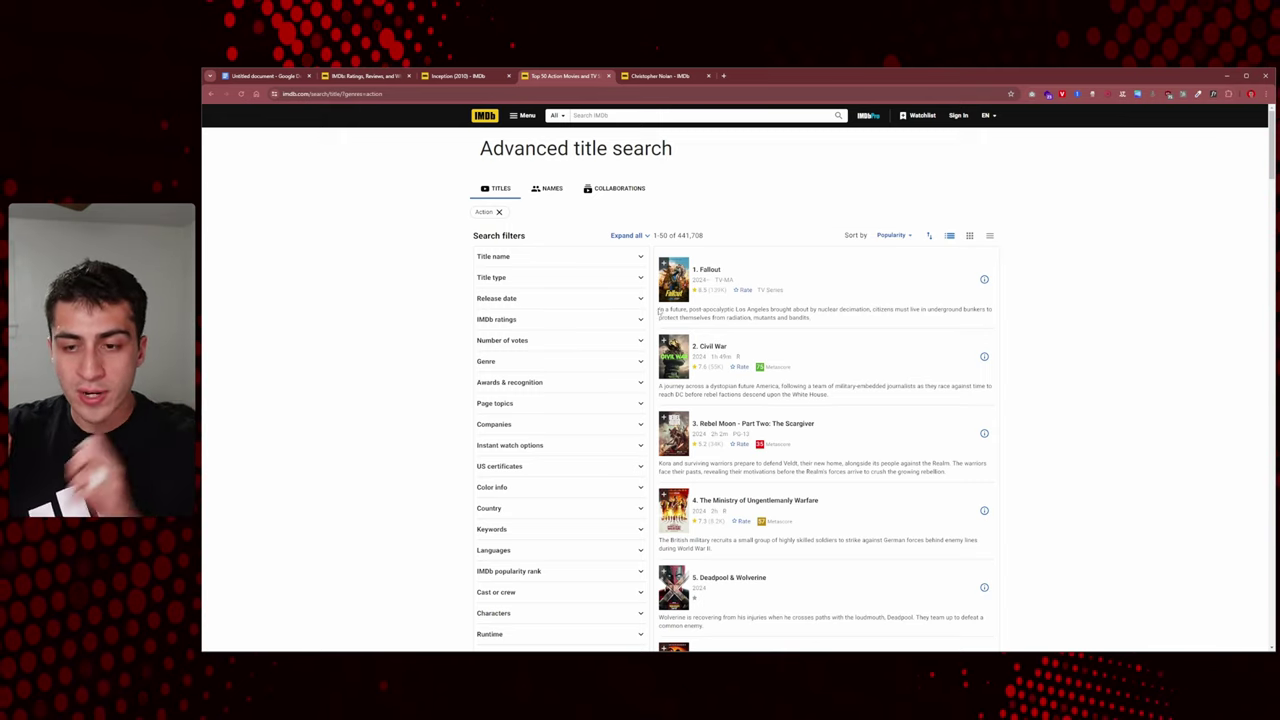
# - Examine the plot descriptions of Fallout and Civil War in the IMDb action titles list
pyautogui.moveTo(660, 312); pyautogui.dragTo(820, 323)
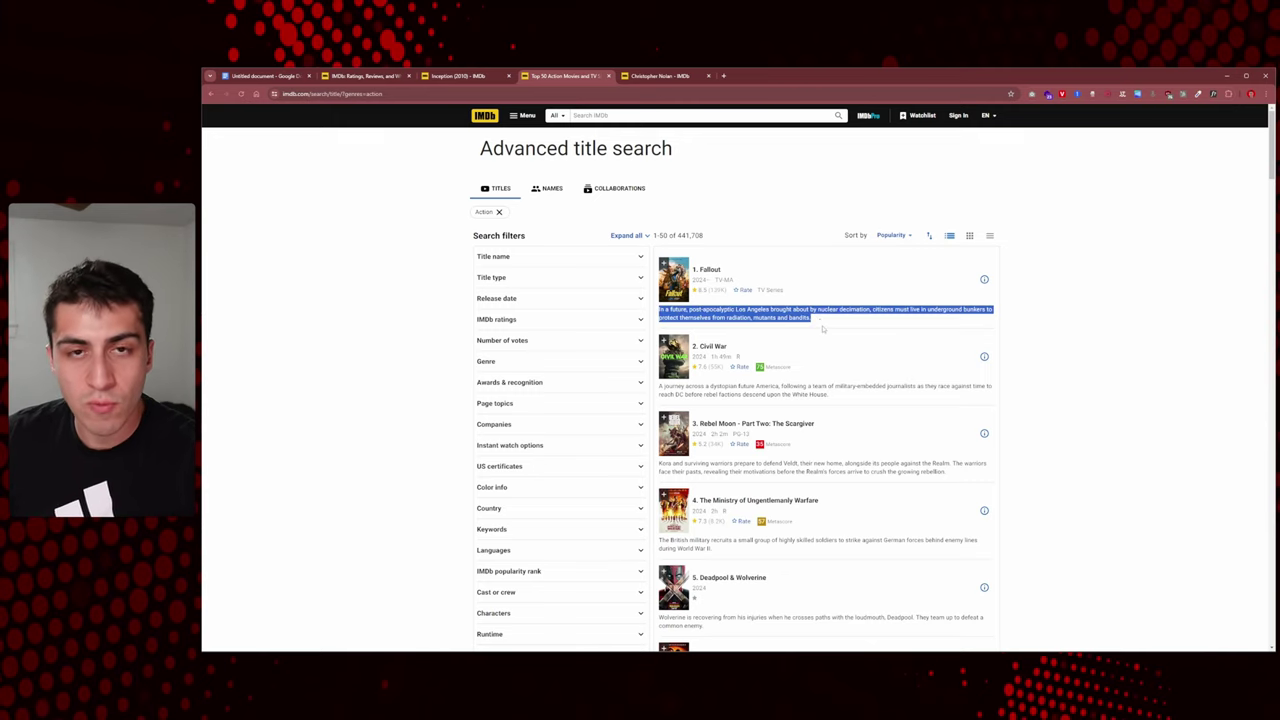
pyautogui.click(822, 328)
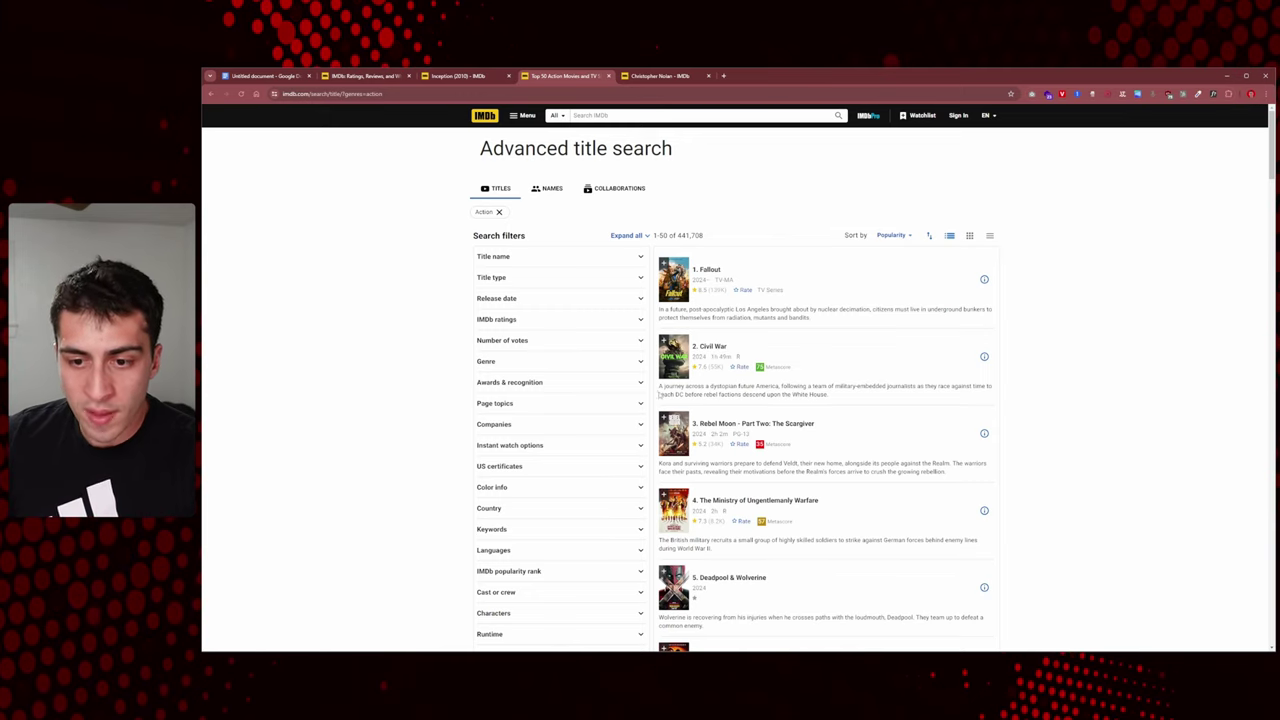
pyautogui.moveTo(658, 387); pyautogui.dragTo(830, 399)
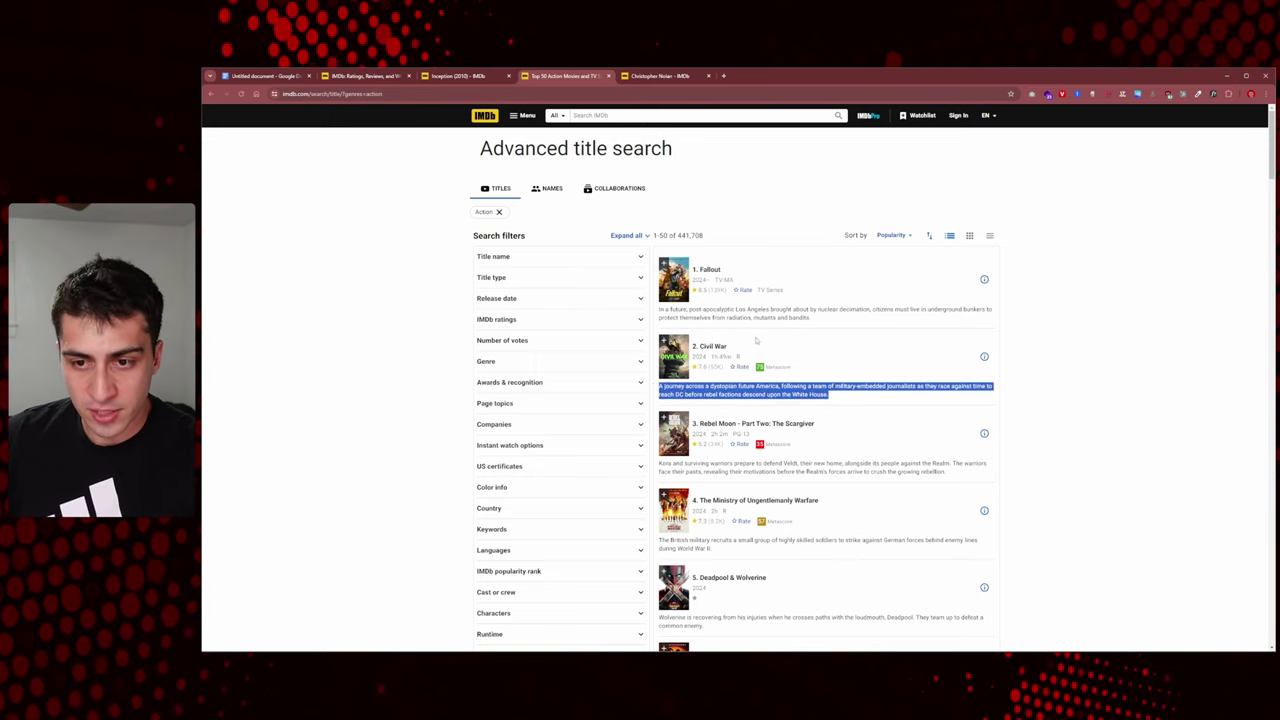
pyautogui.moveTo(818, 320); pyautogui.dragTo(659, 310)
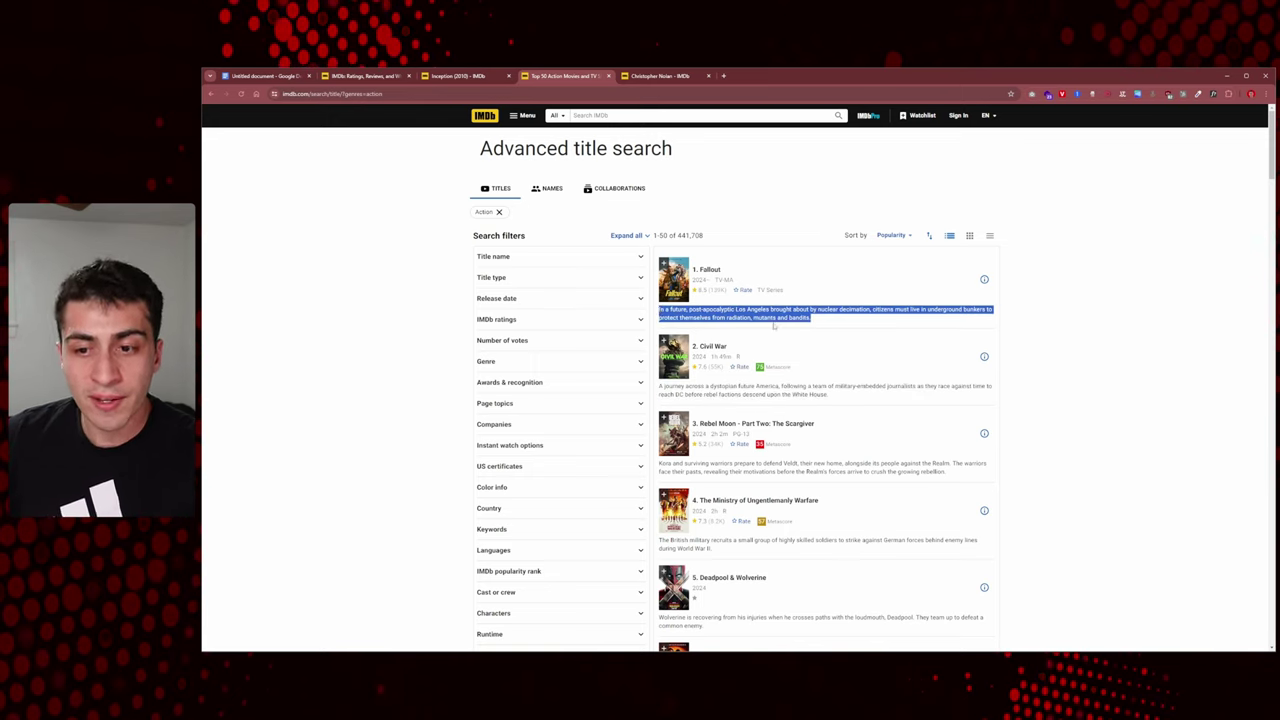
pyautogui.click(822, 321)
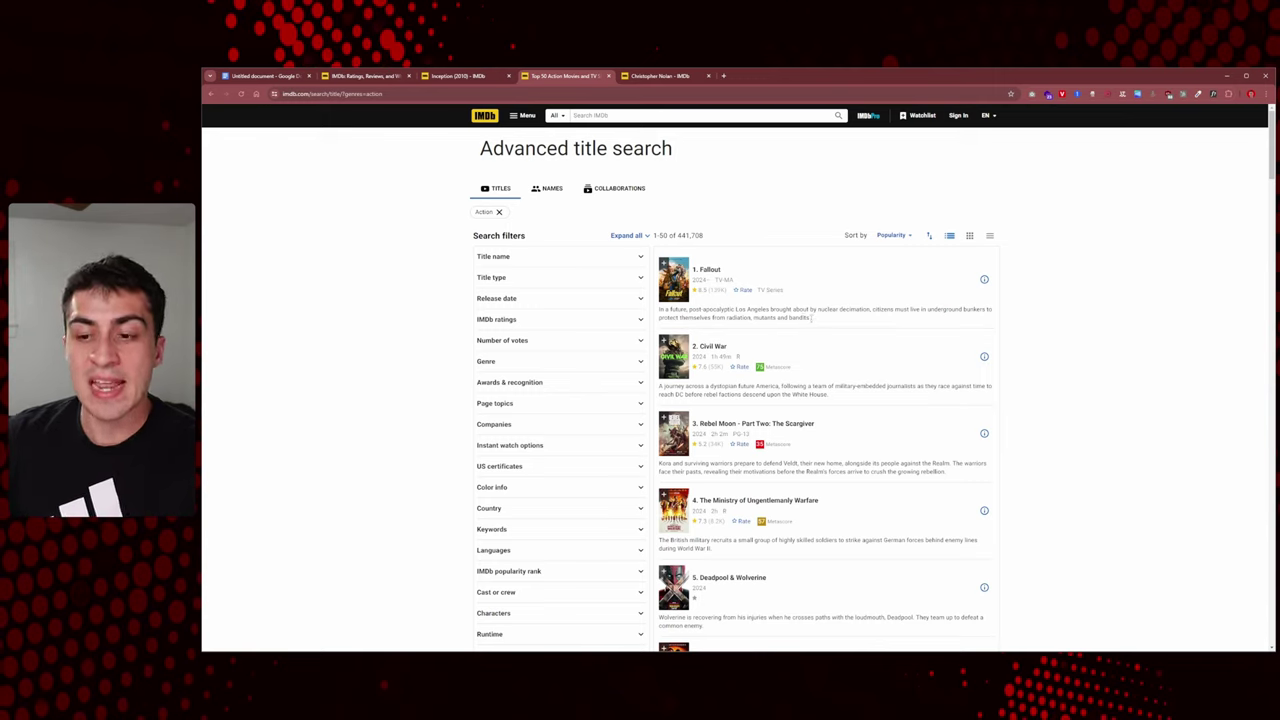
pyautogui.moveTo(815, 321); pyautogui.dragTo(656, 314)
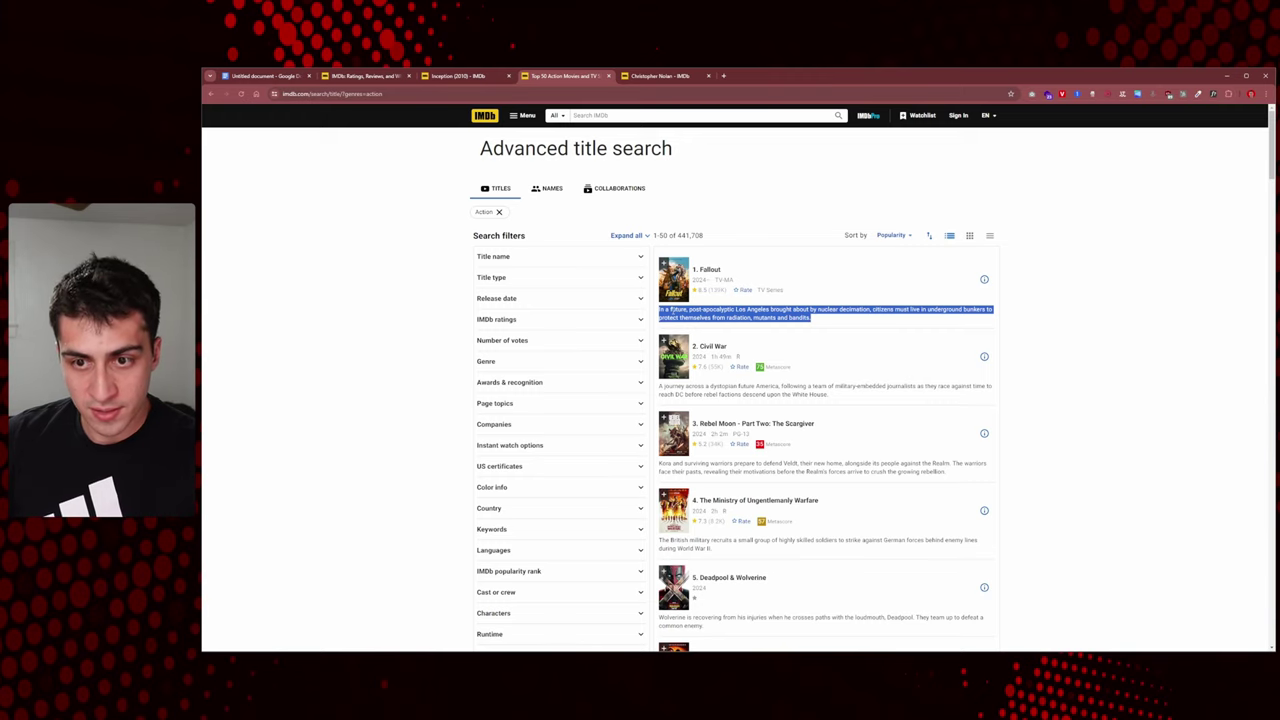
pyautogui.click(745, 298)
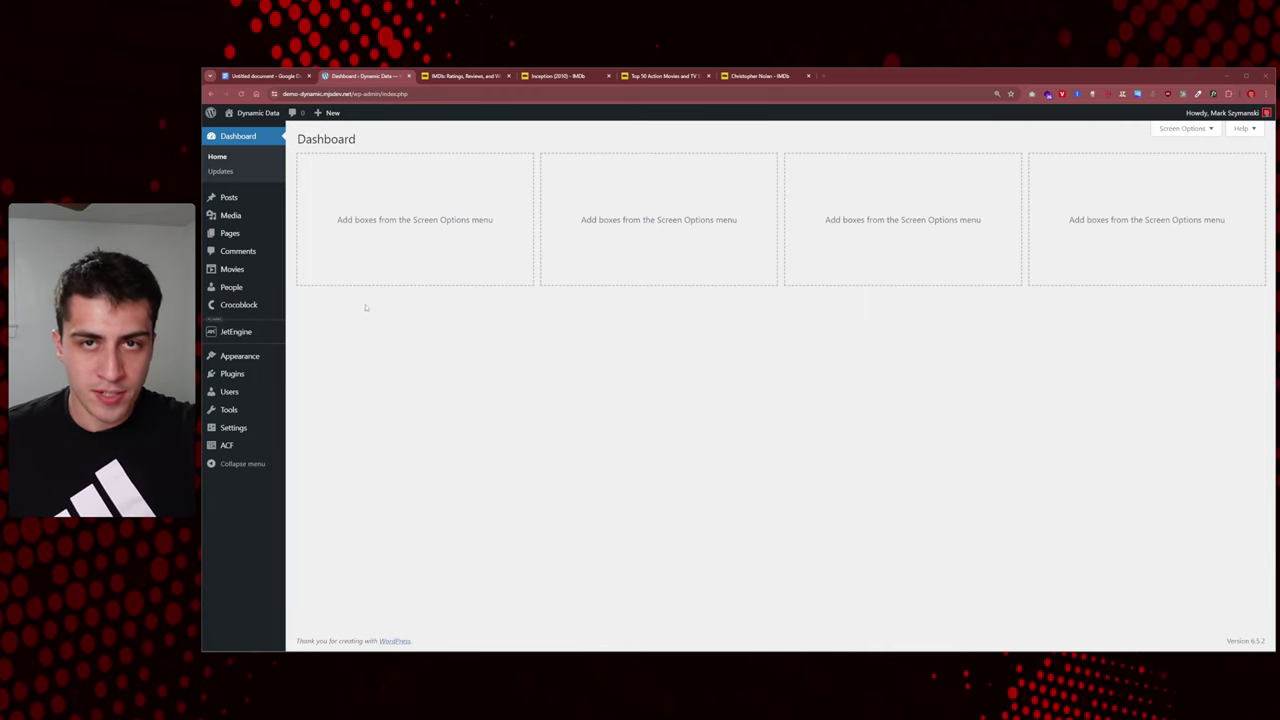
# - Open JetEngine's Query Builder in a new browser tab and start a new query
pyautogui.moveTo(262, 335)
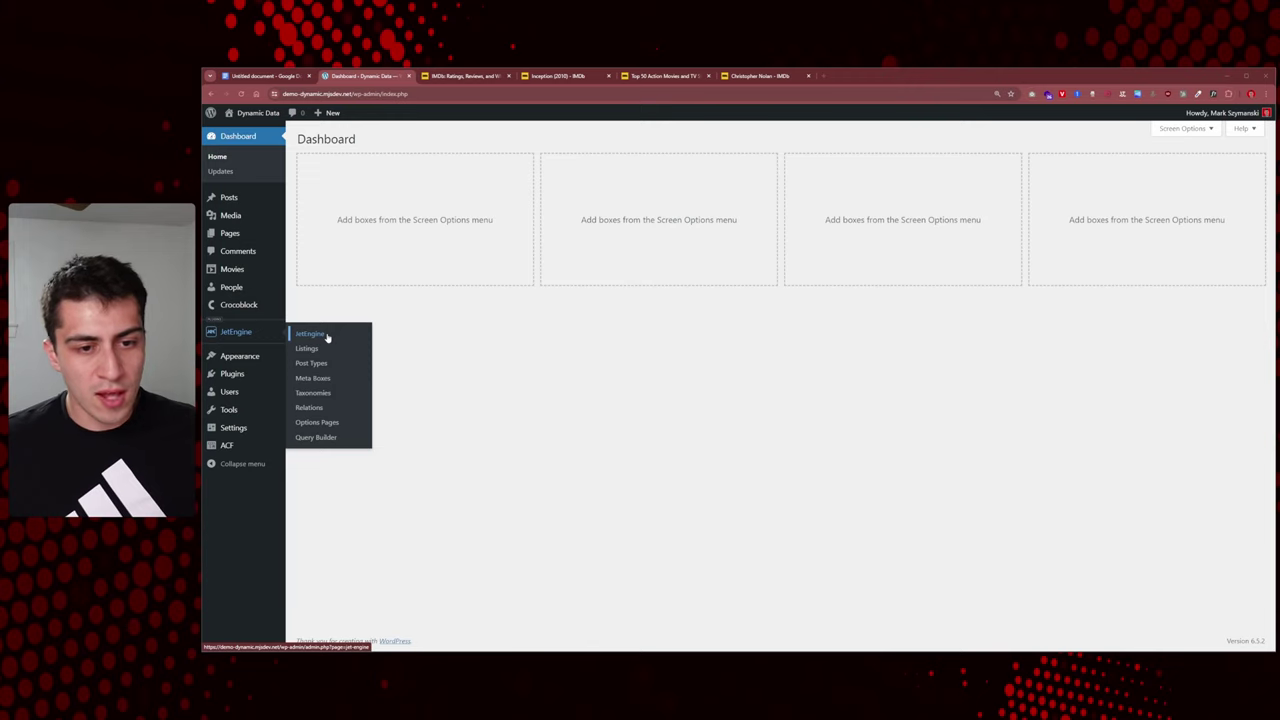
pyautogui.middleClick(325, 438)
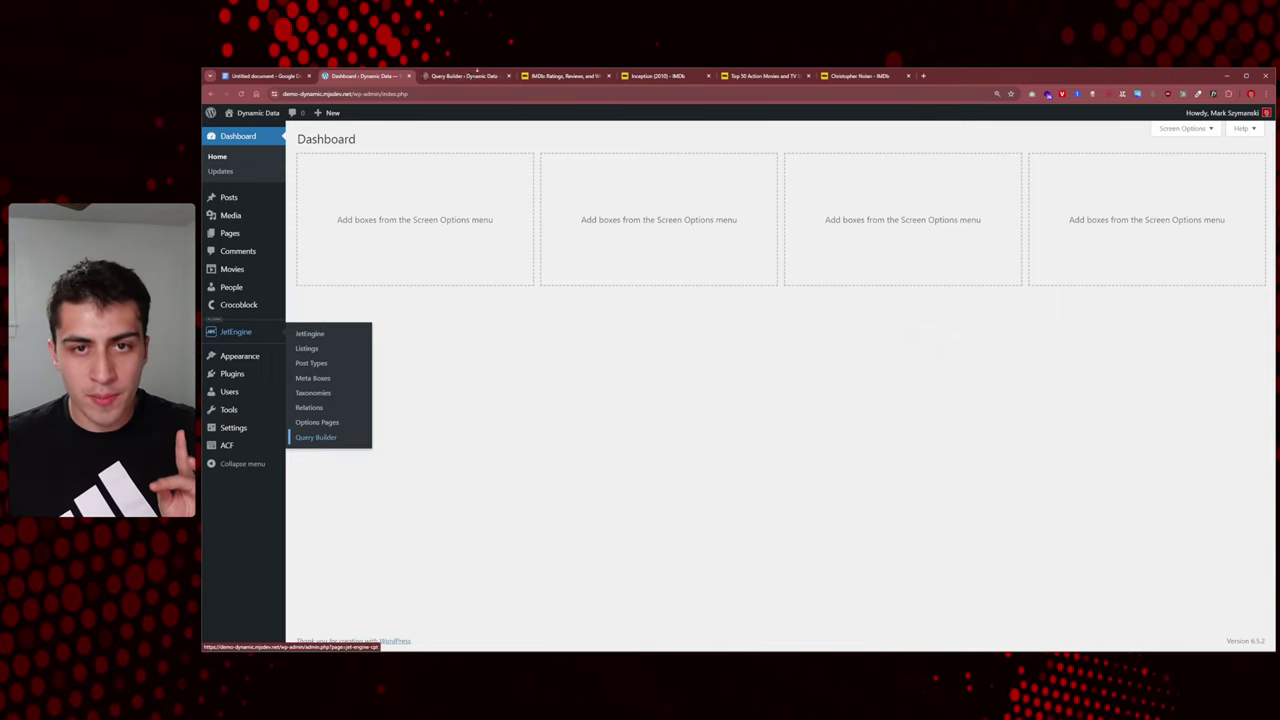
pyautogui.click(468, 77)
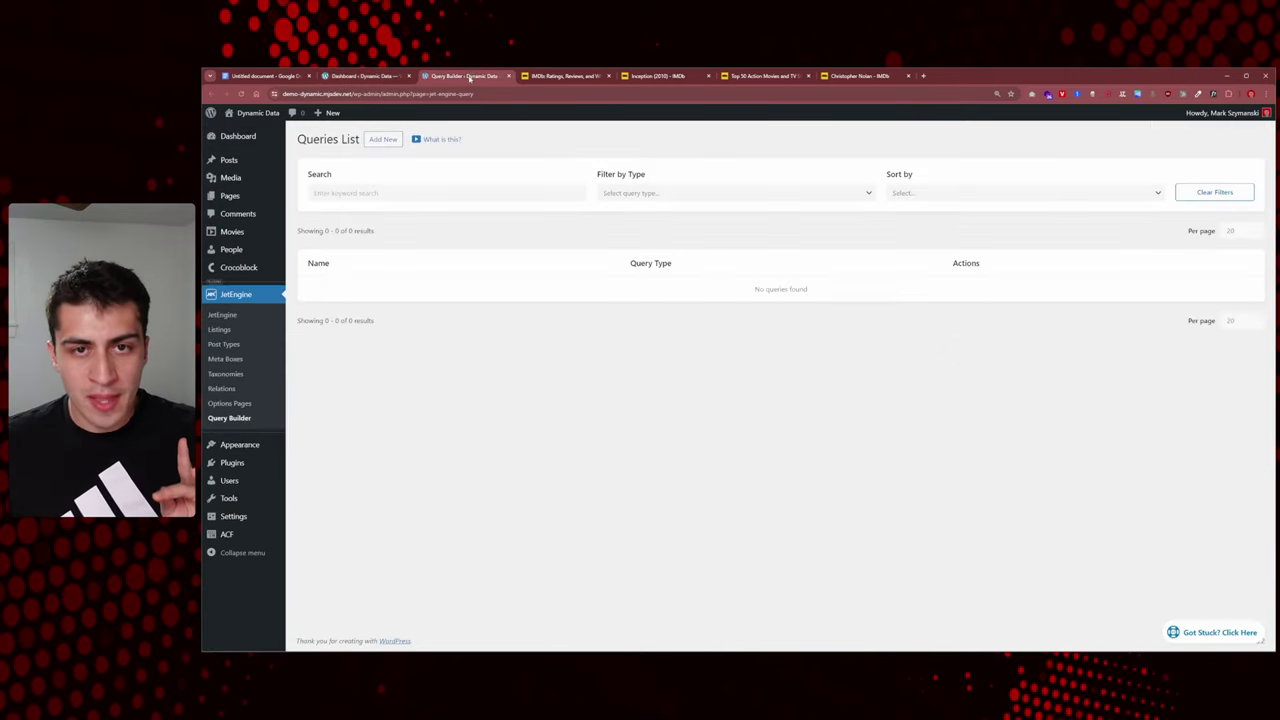
pyautogui.click(388, 140)
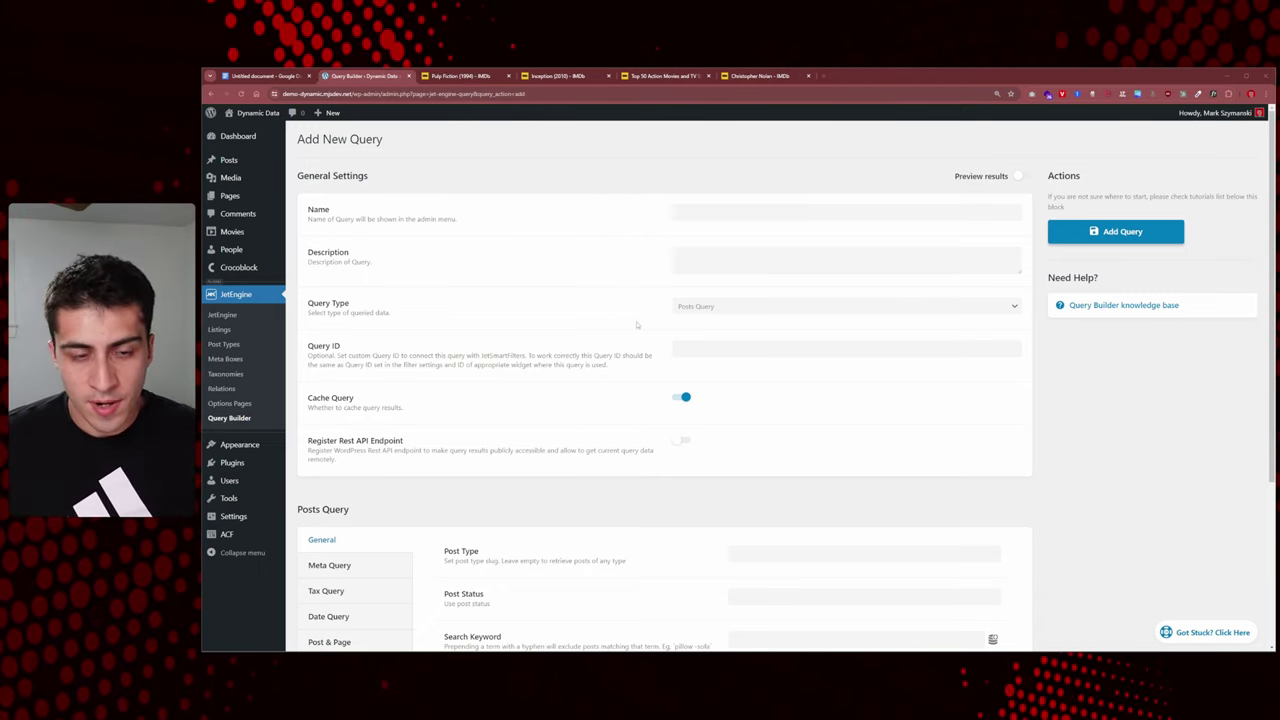
# - Name the new posts query "All Movies" and save it
pyautogui.click(690, 212)
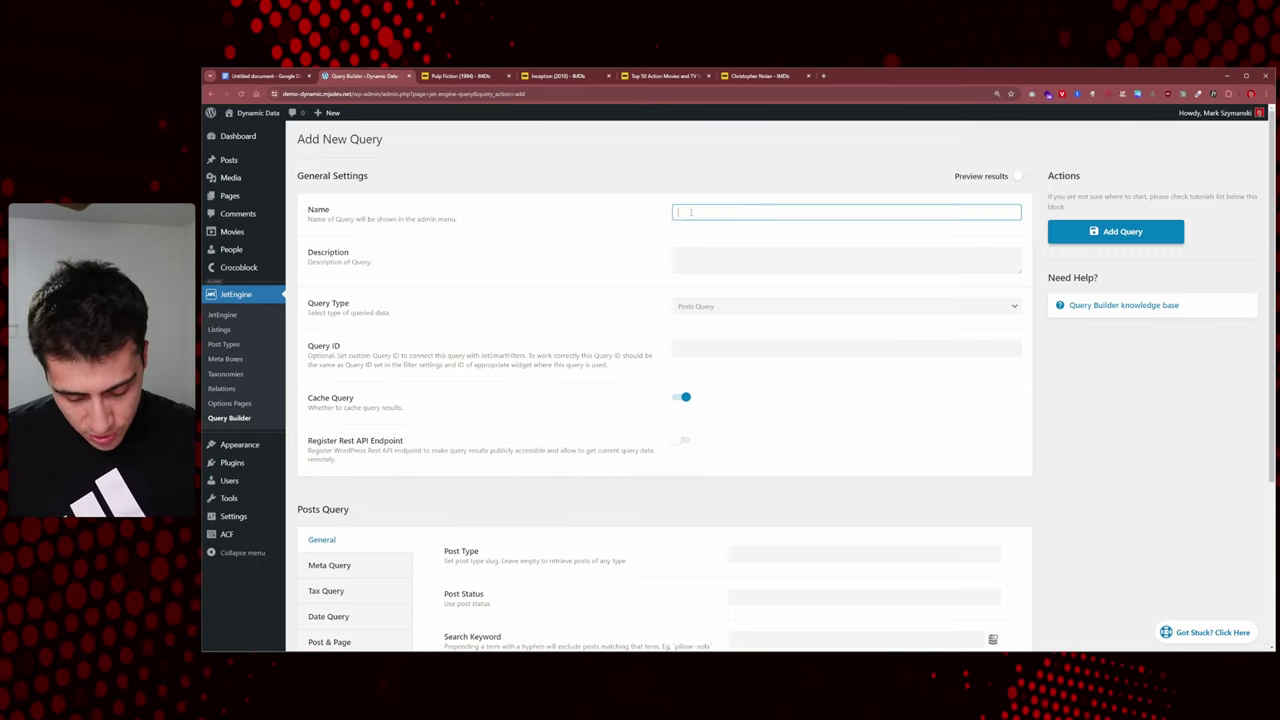
pyautogui.write('Mo')
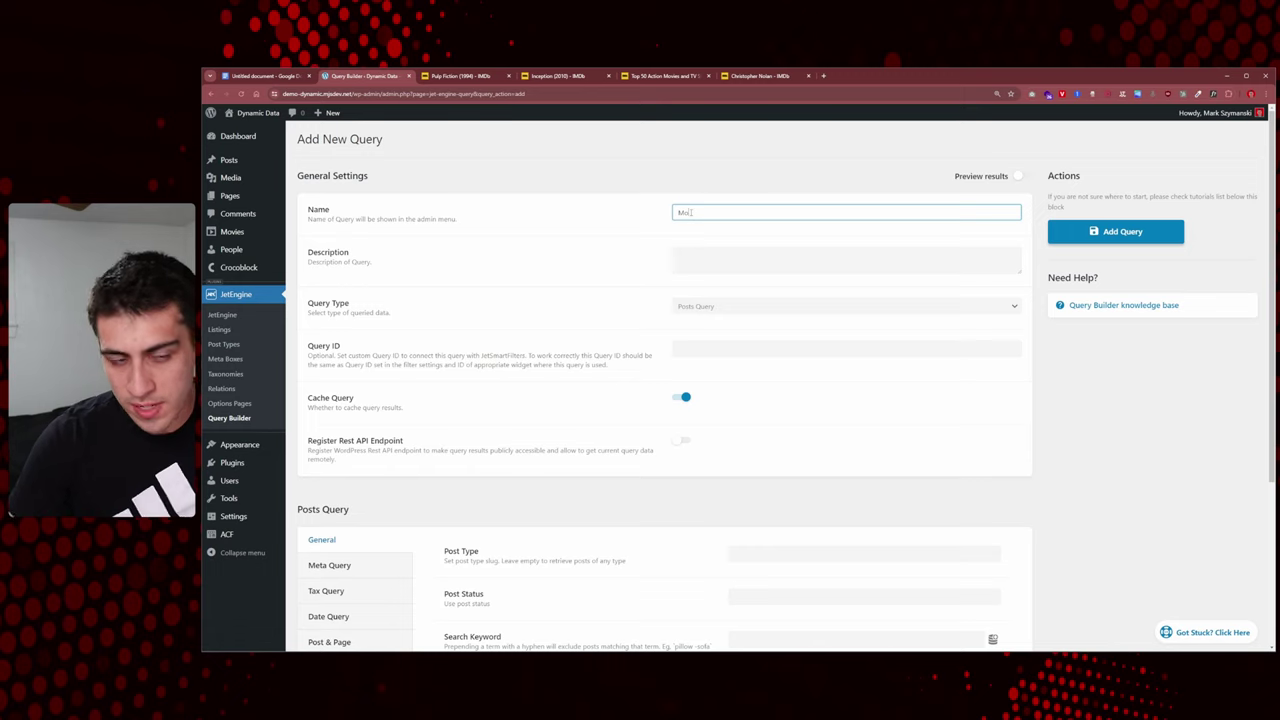
pyautogui.write('v')
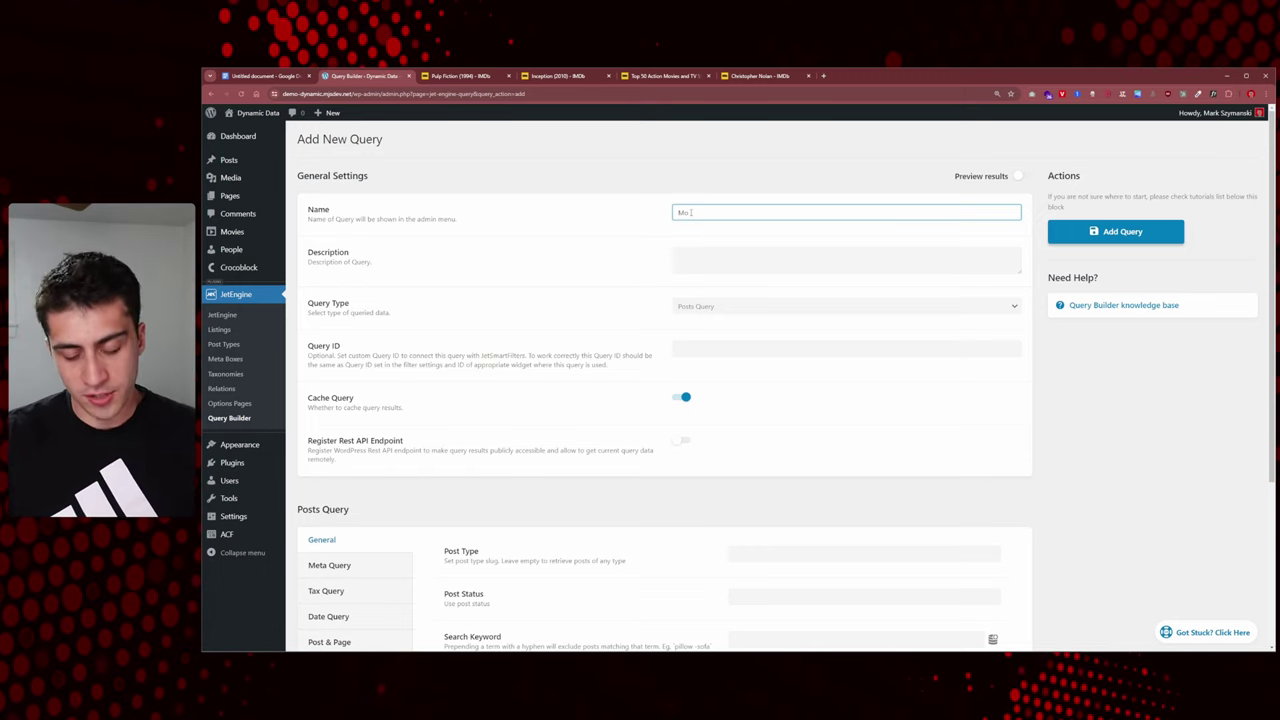
pyautogui.write('ies')
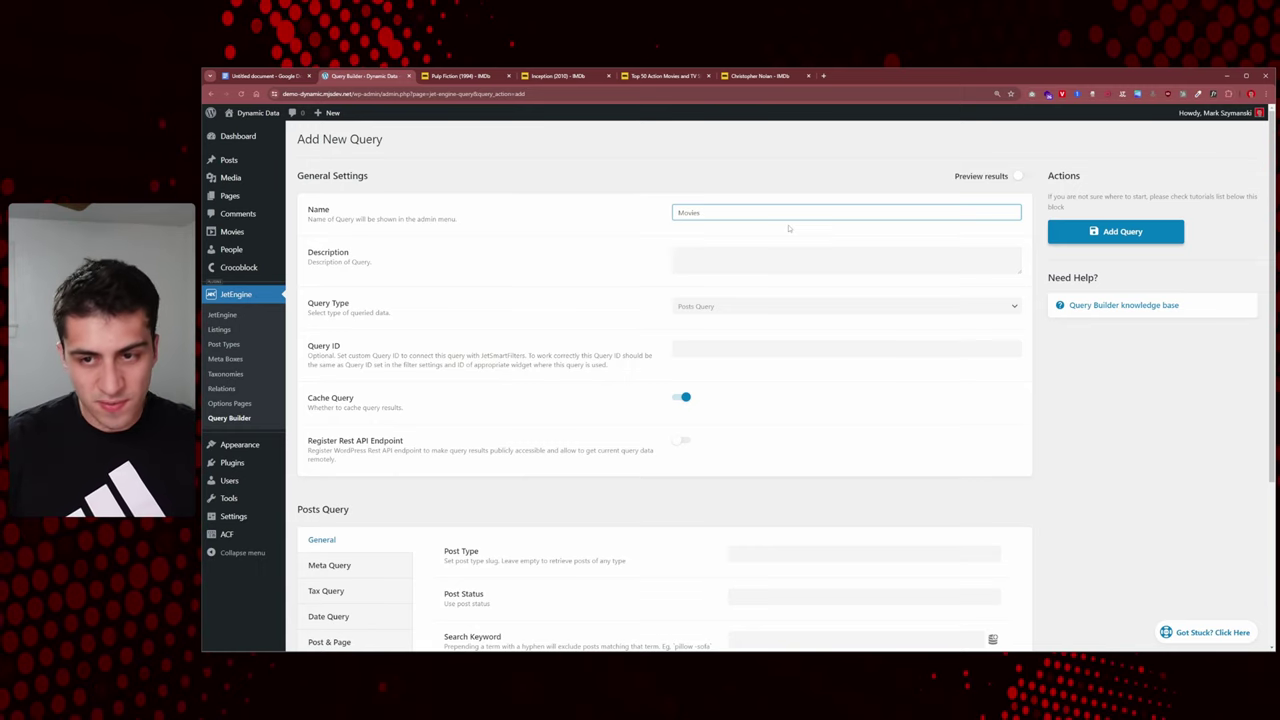
pyautogui.press('Home')
pyautogui.write('All')
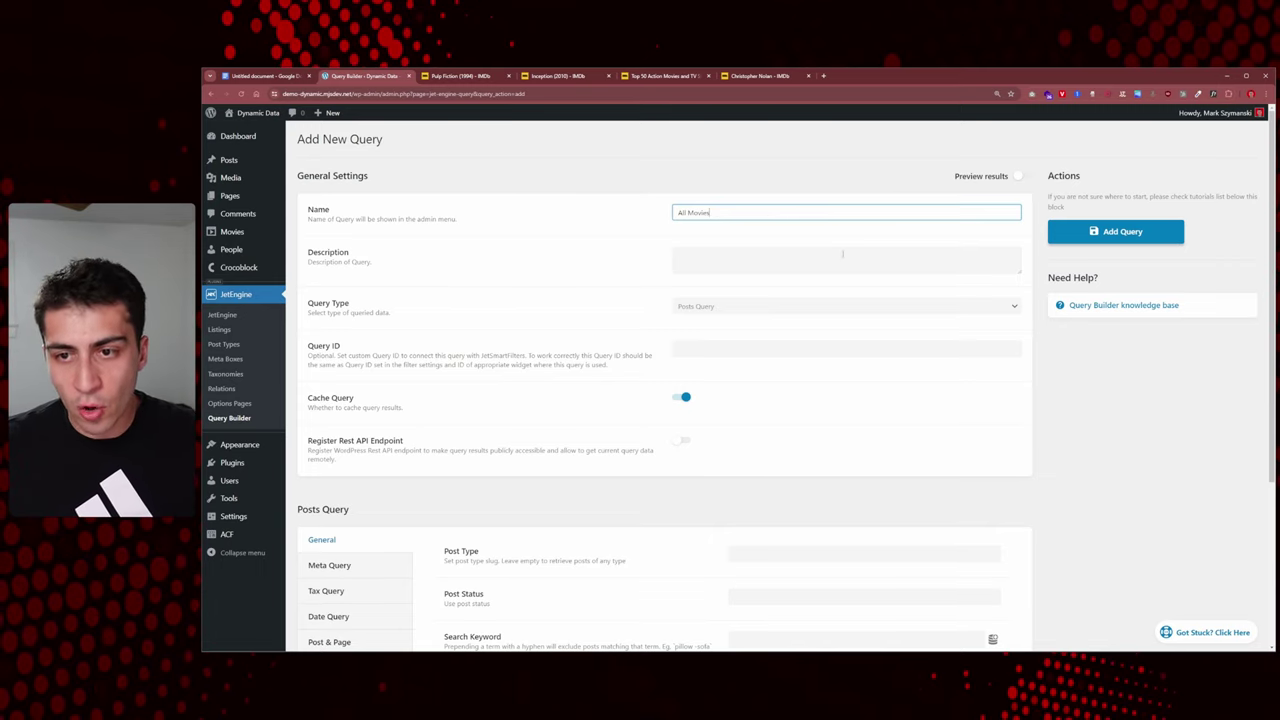
pyautogui.click(1115, 231)
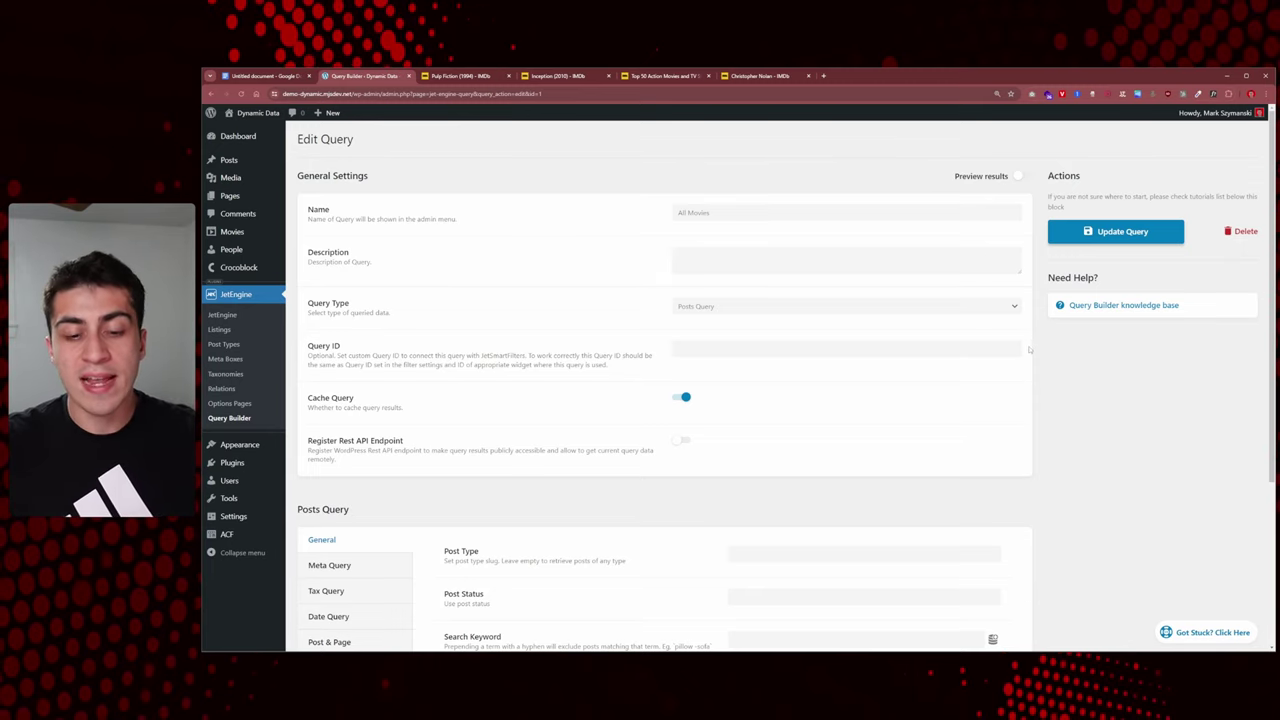
# - Turn on the results preview for the All Movies query and check the results count and first returned posts
pyautogui.click(1021, 177)
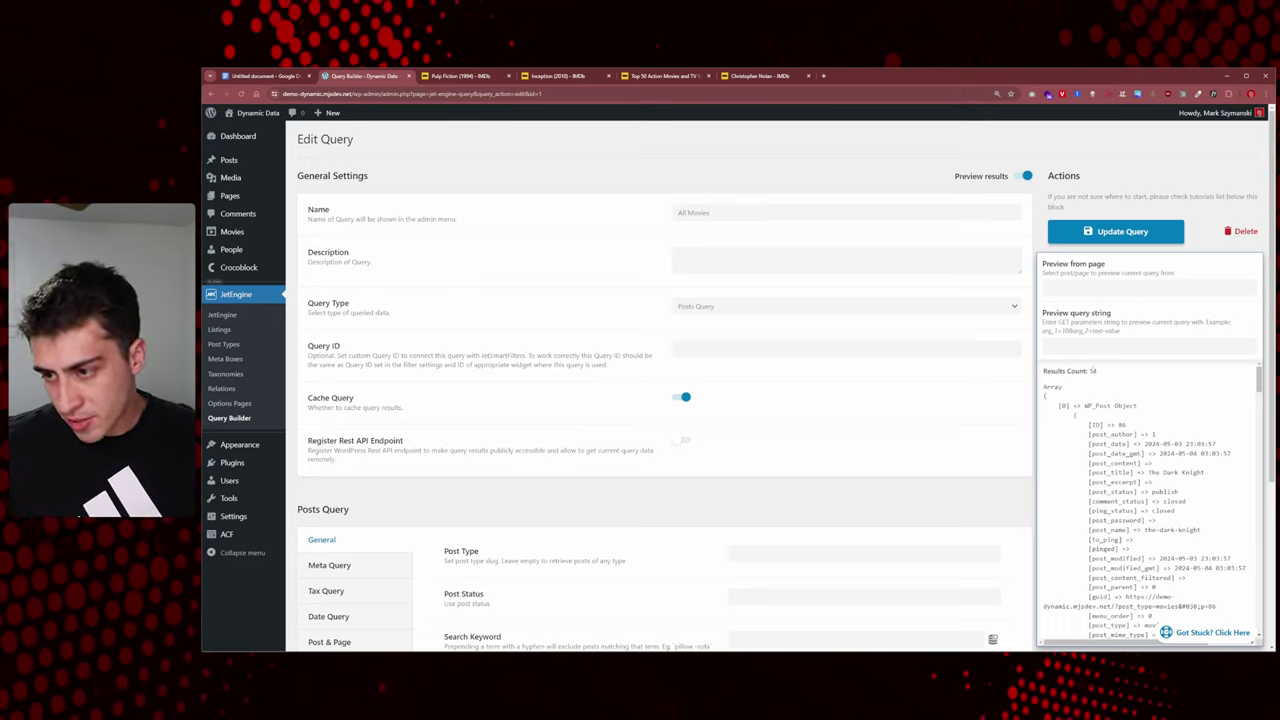
pyautogui.moveTo(1098, 371); pyautogui.dragTo(1042, 371)
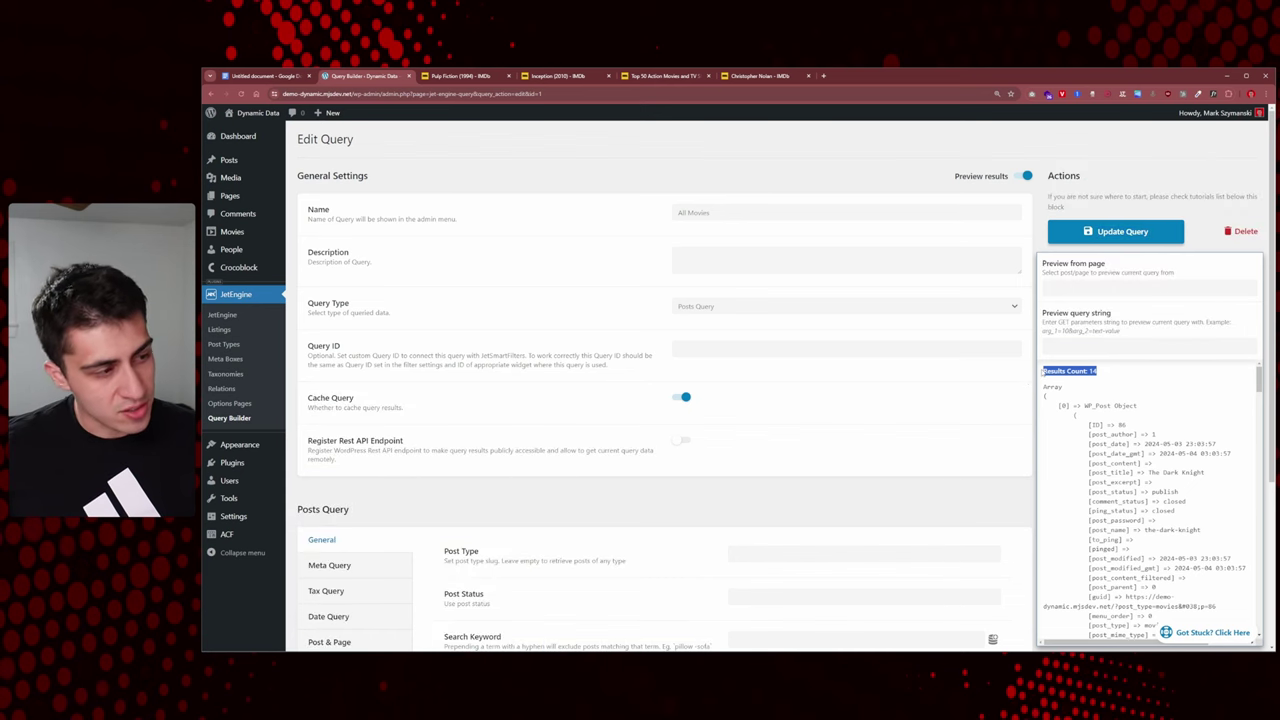
pyautogui.scroll(-4, 1091, 380)
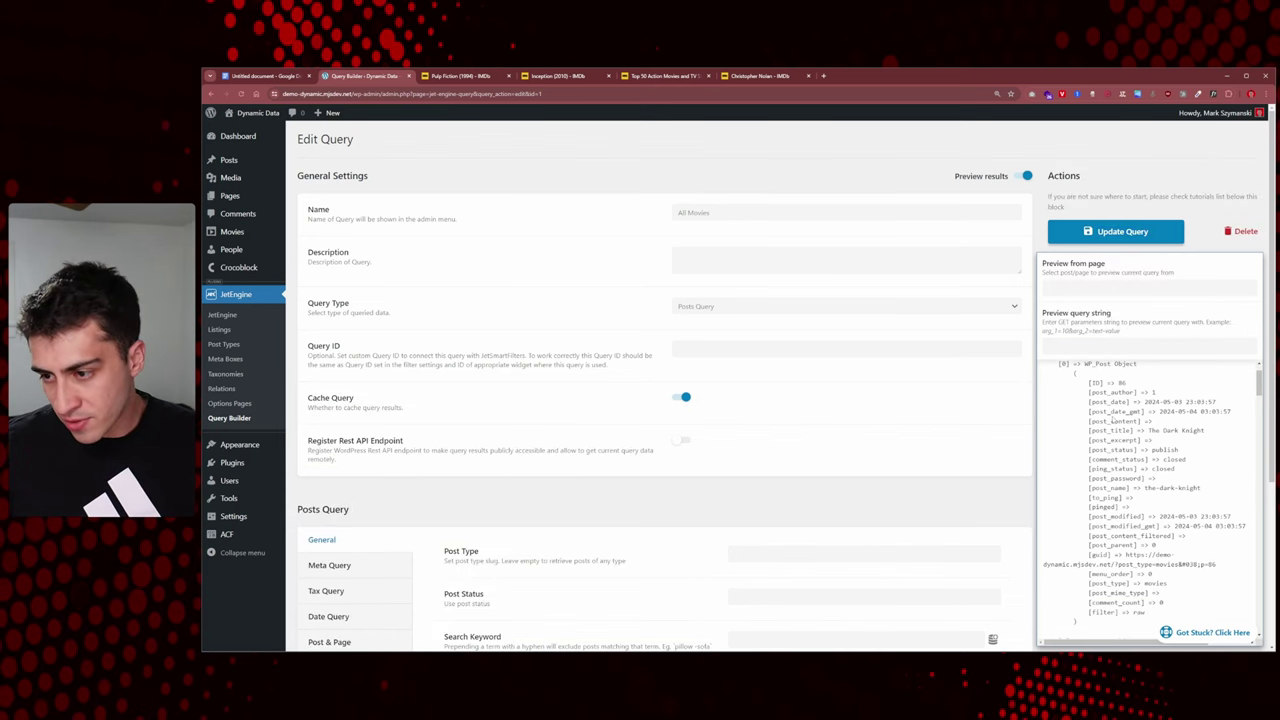
pyautogui.scroll(-6, 1112, 420)
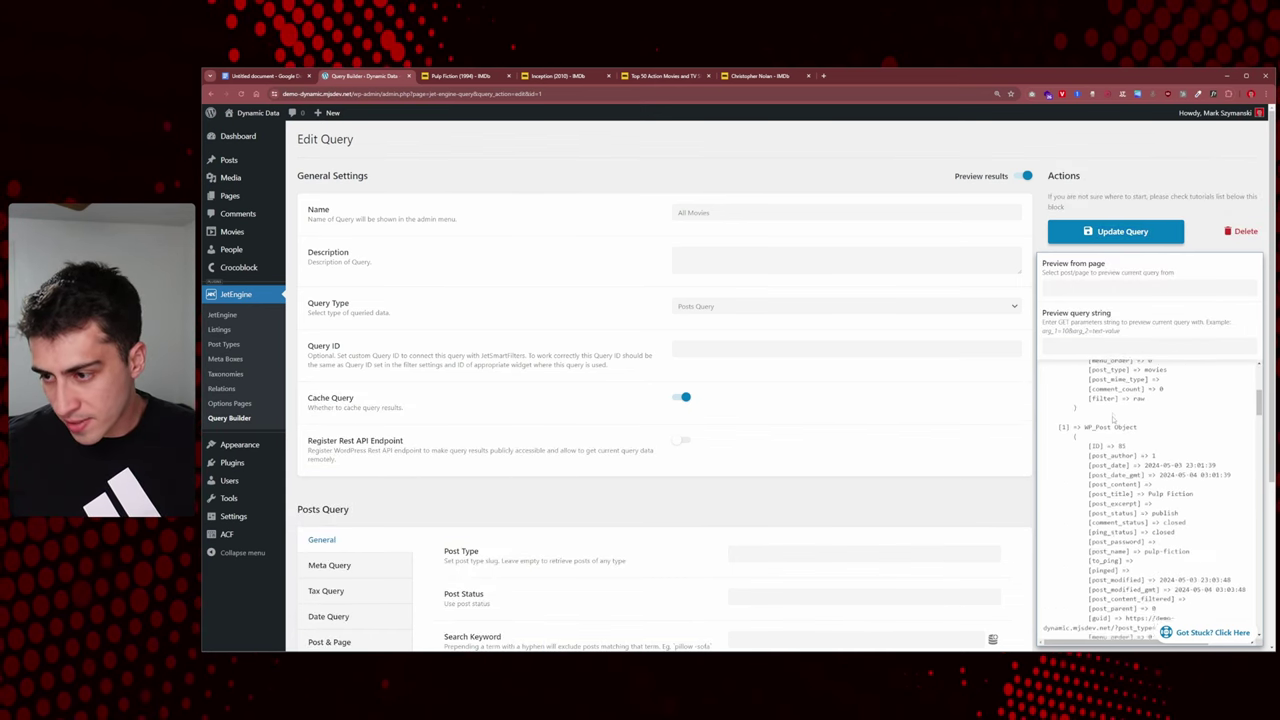
pyautogui.scroll(-3, 1140, 418)
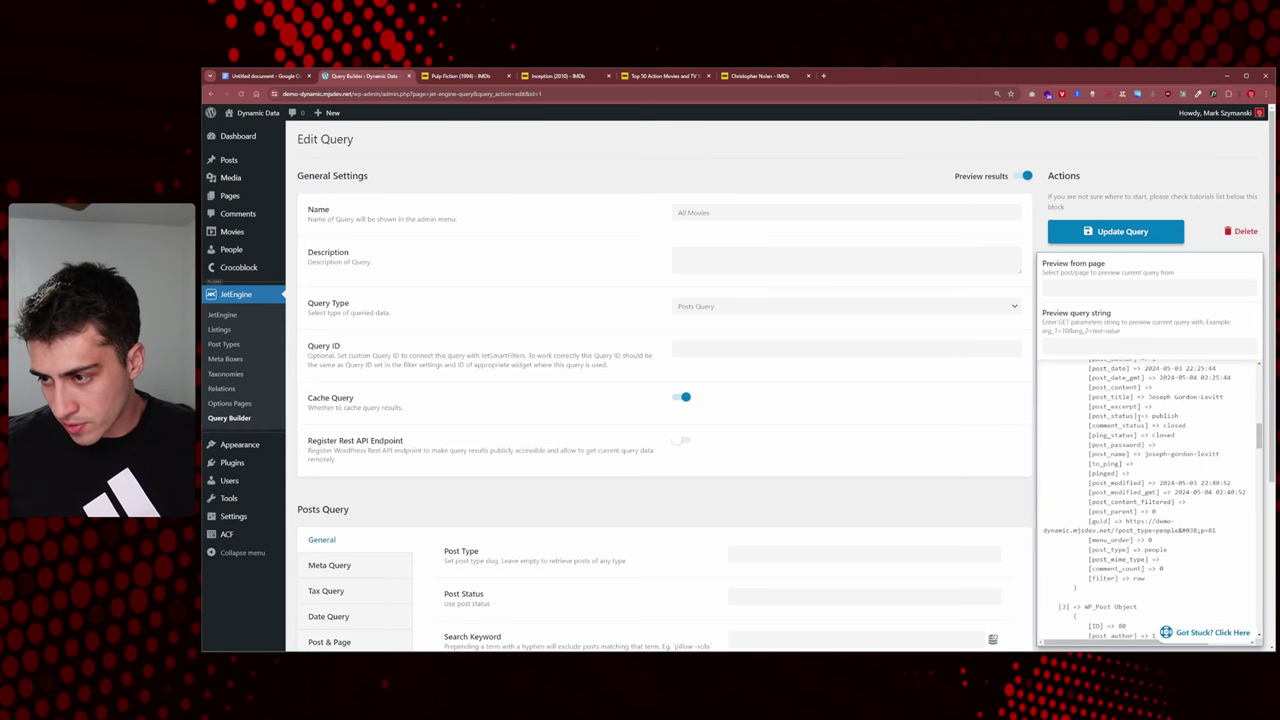
# - Compare the post titles and post types of the movie and people entries in the query preview
pyautogui.scroll(-3, 1139, 417)
pyautogui.scroll(4, 1139, 417)
pyautogui.scroll(-2, 1233, 403)
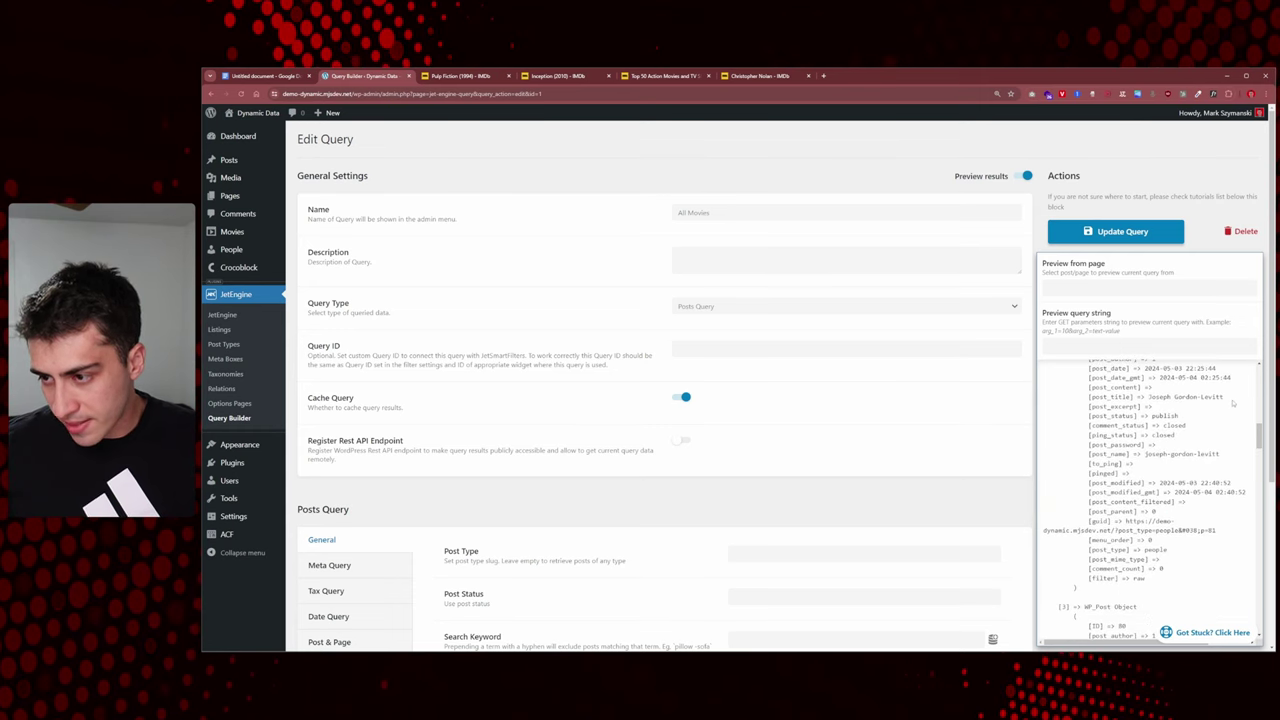
pyautogui.moveTo(1233, 403); pyautogui.dragTo(1089, 398)
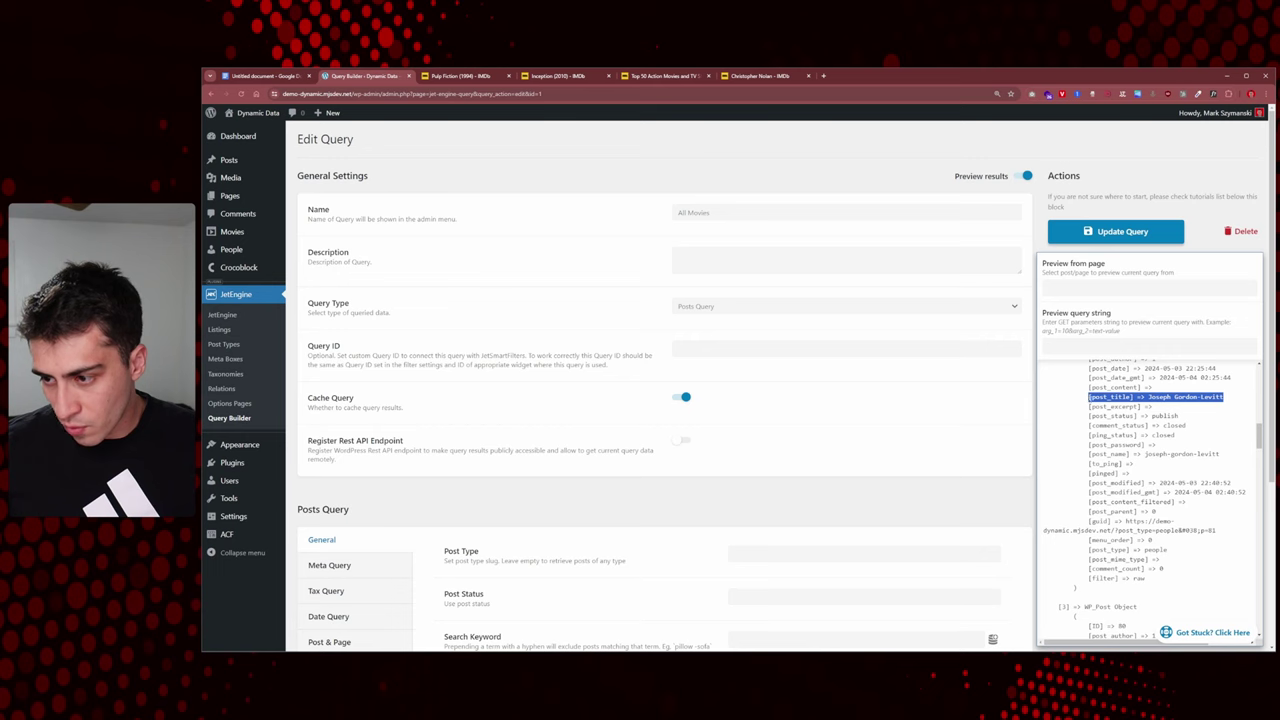
pyautogui.scroll(6, 1191, 411)
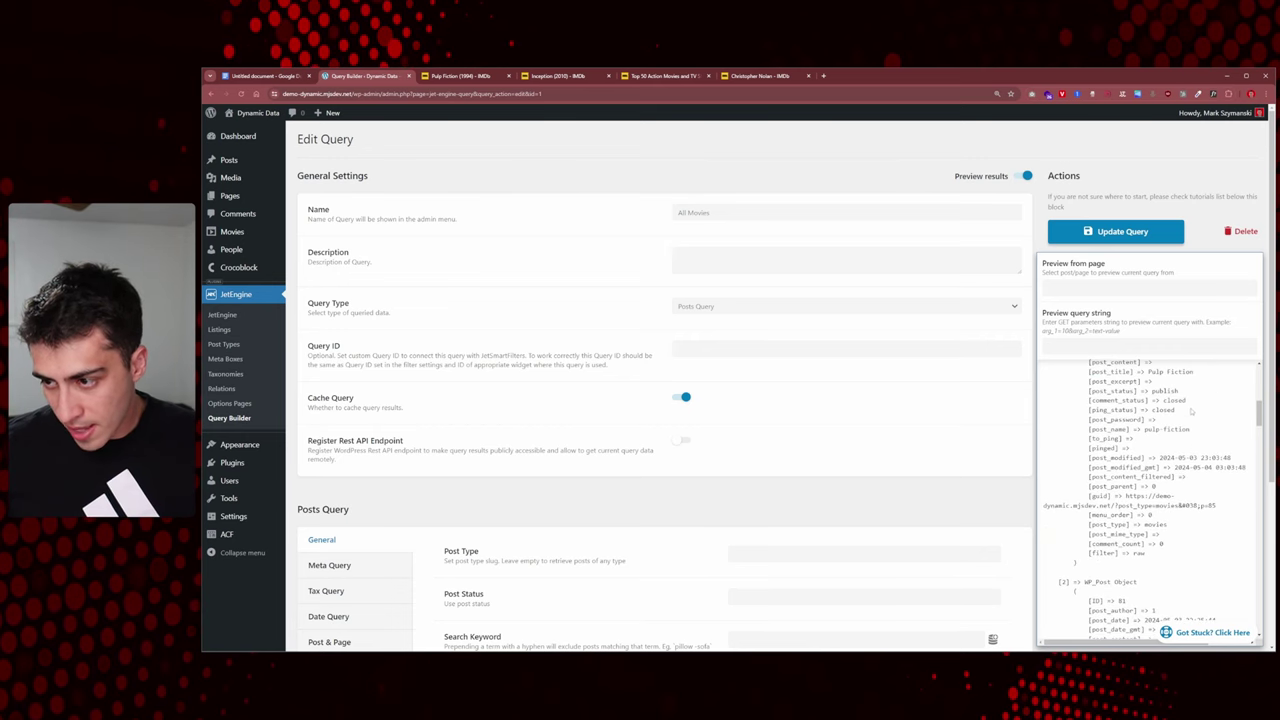
pyautogui.scroll(1, 1191, 411)
pyautogui.moveTo(1194, 413); pyautogui.dragTo(1089, 413)
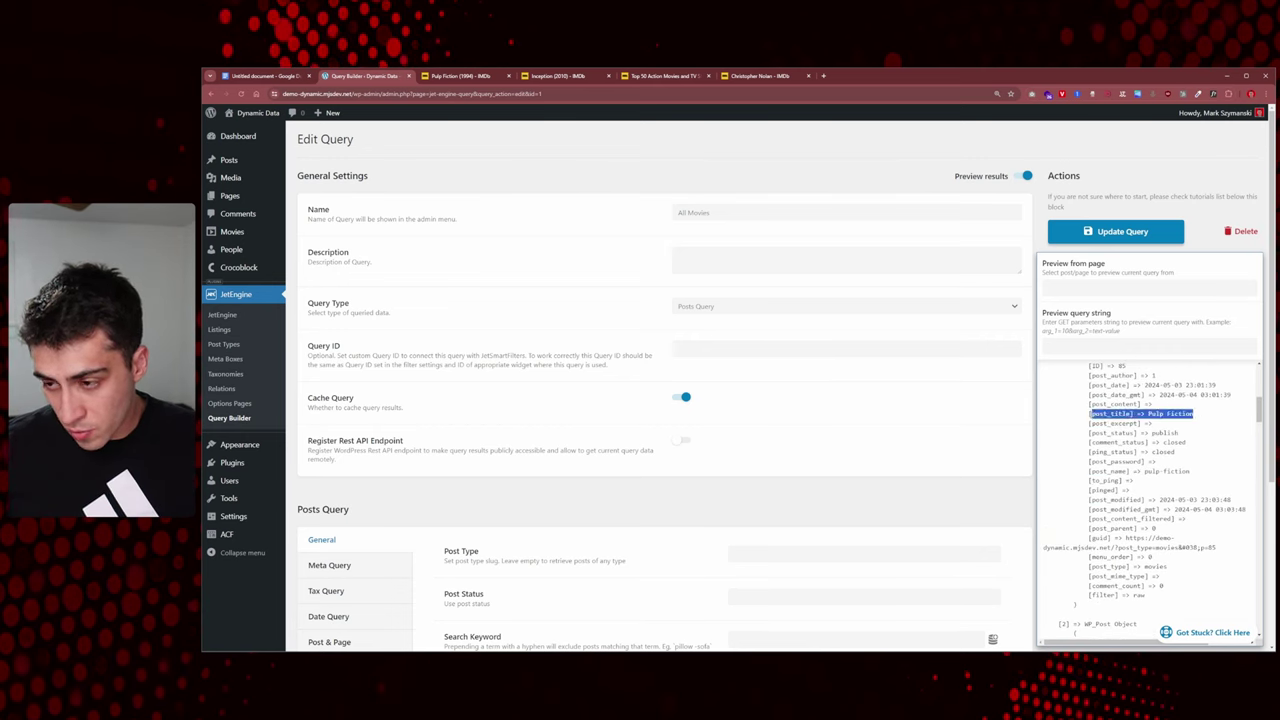
pyautogui.scroll(-10, 1214, 523)
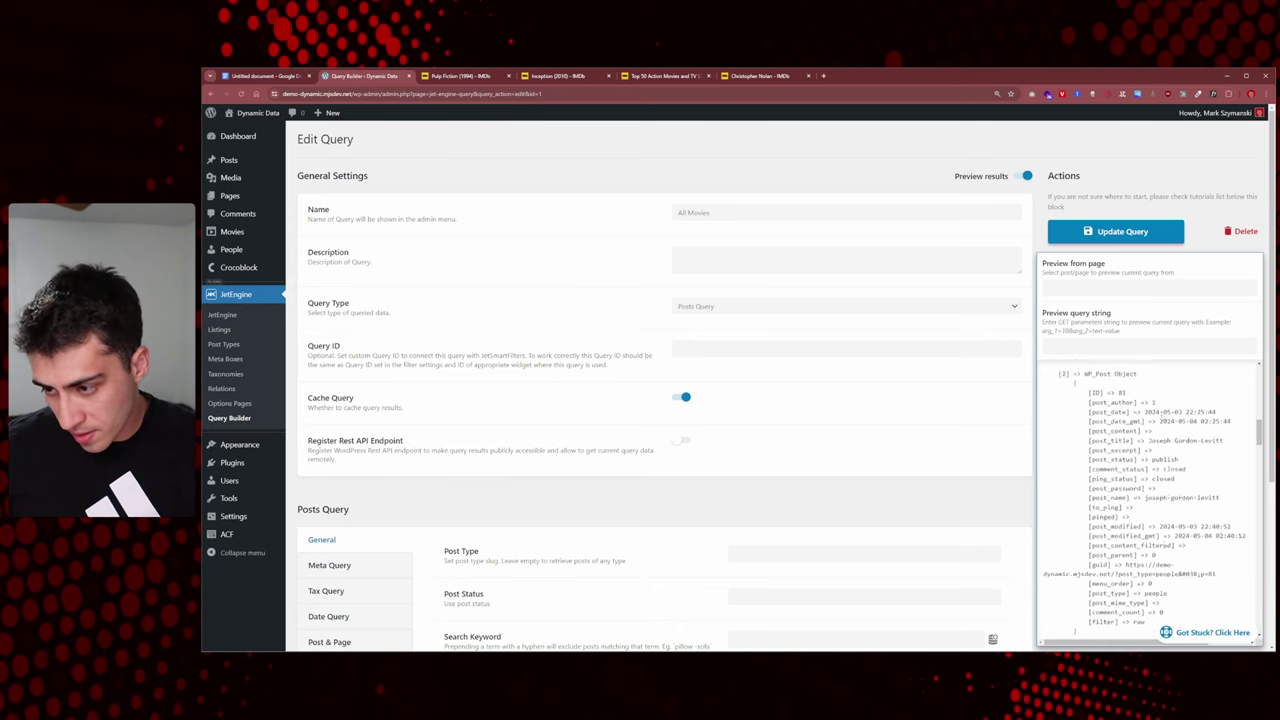
# - Read the titles and post types of the remaining entries in the All Movies query preview
pyautogui.moveTo(1205, 469); pyautogui.dragTo(1092, 466)
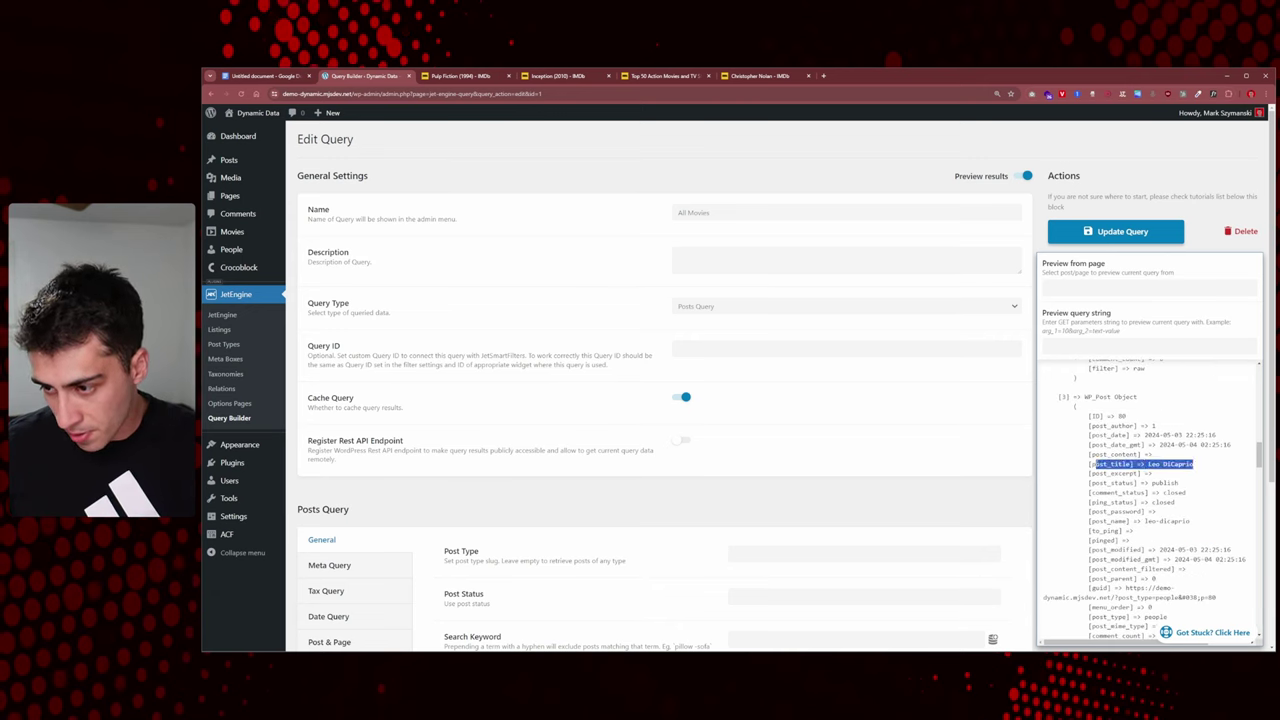
pyautogui.scroll(-5, 1228, 492)
pyautogui.moveTo(1212, 488); pyautogui.dragTo(1114, 489)
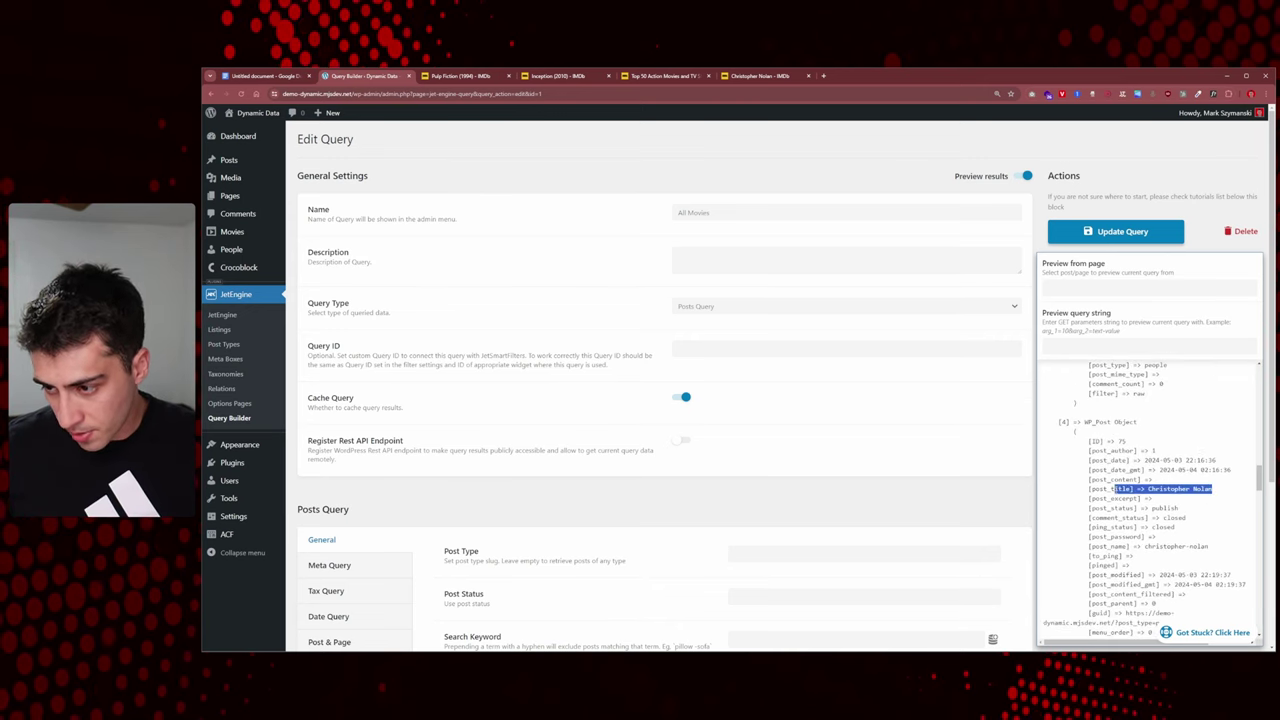
pyautogui.scroll(-5, 1196, 479)
pyautogui.moveTo(1196, 474); pyautogui.dragTo(1130, 473)
pyautogui.scroll(-5, 1192, 490)
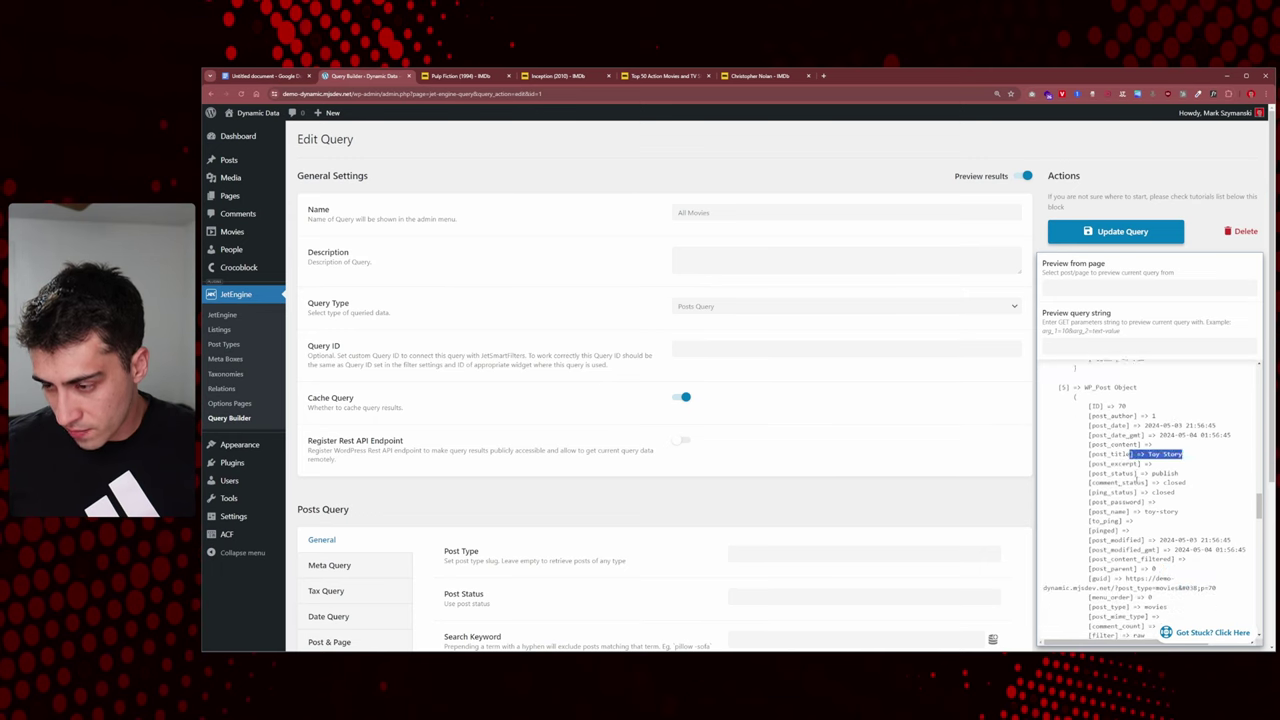
pyautogui.scroll(-5, 1188, 500)
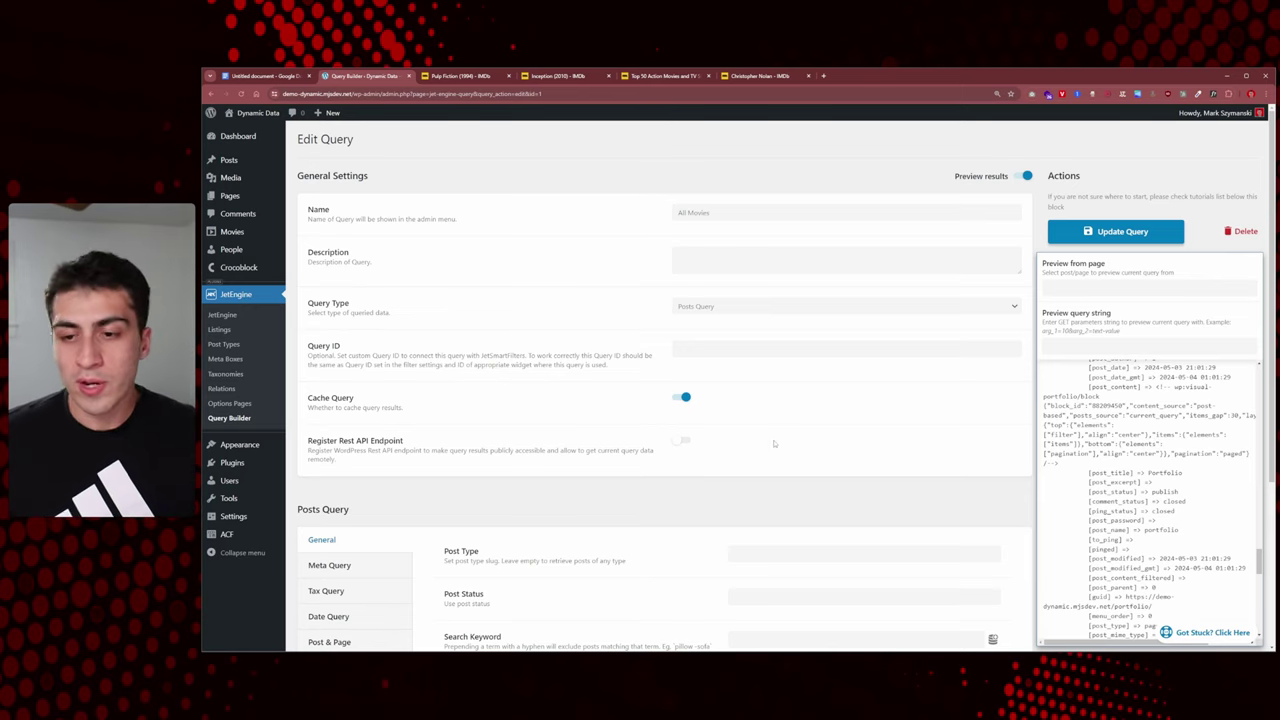
# - Review the available query types for the All Movies query and keep Posts Query selected
pyautogui.click(735, 212)
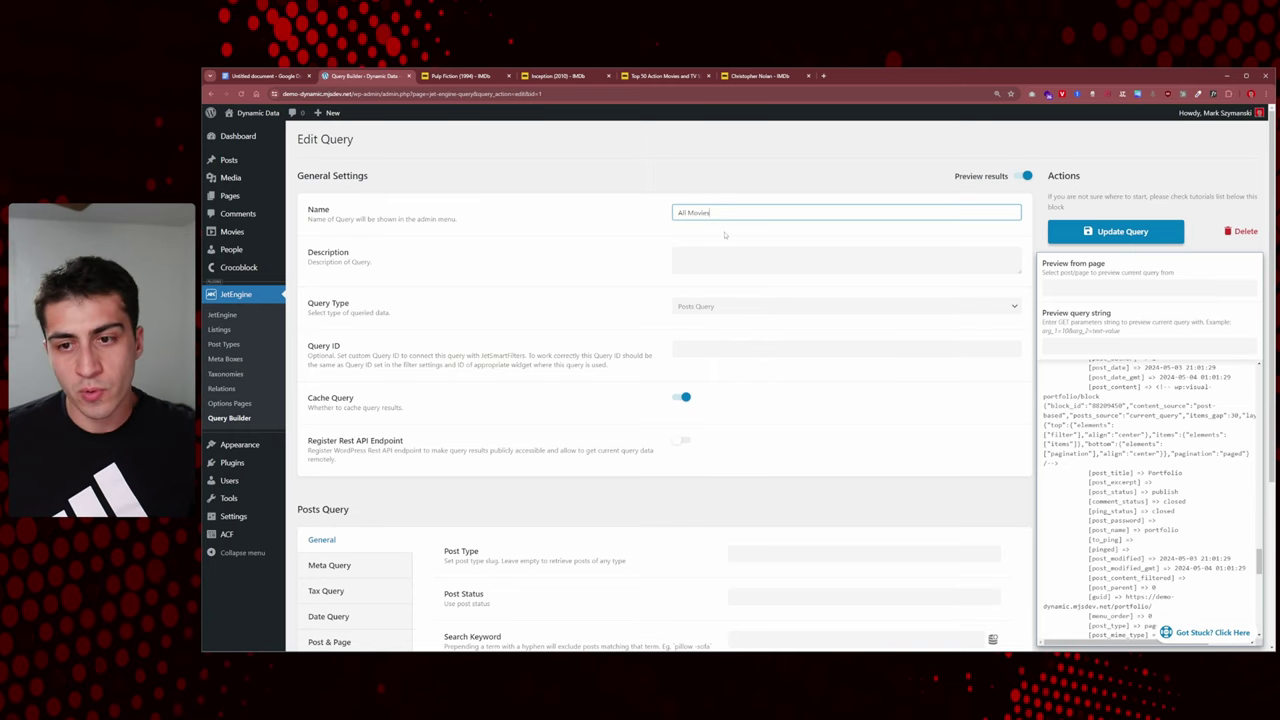
pyautogui.click(722, 308)
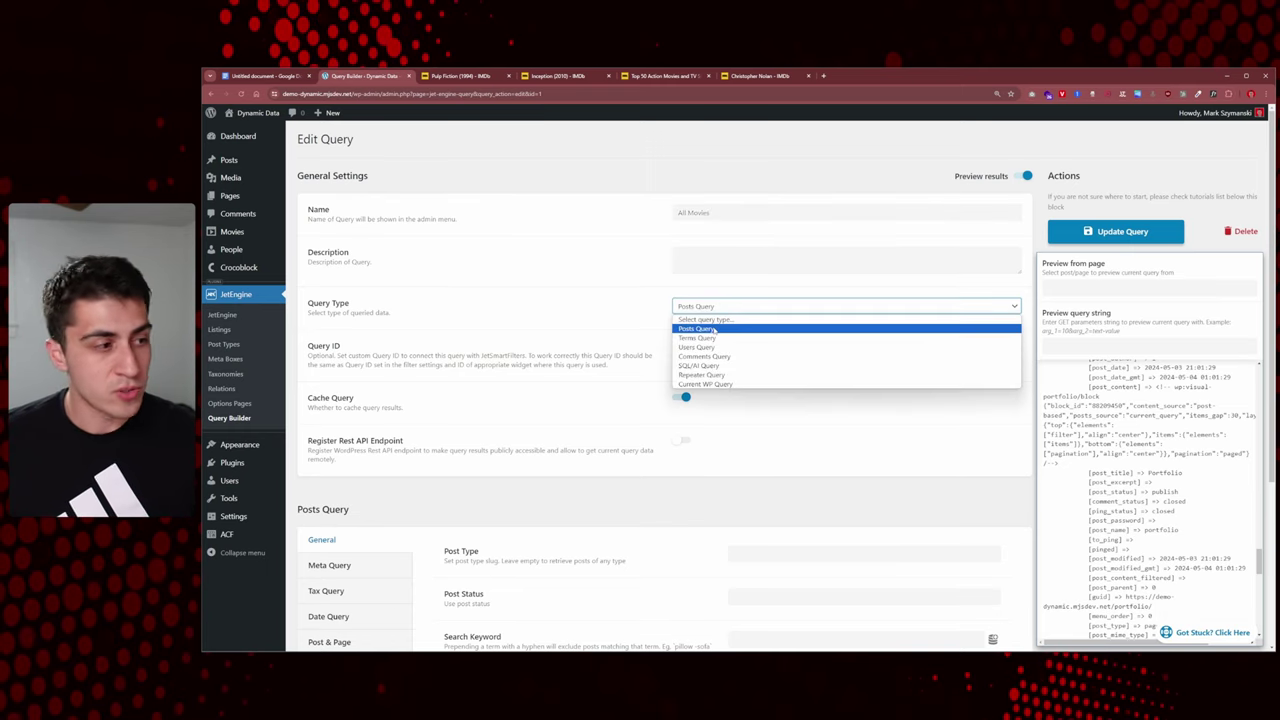
pyautogui.click(712, 330)
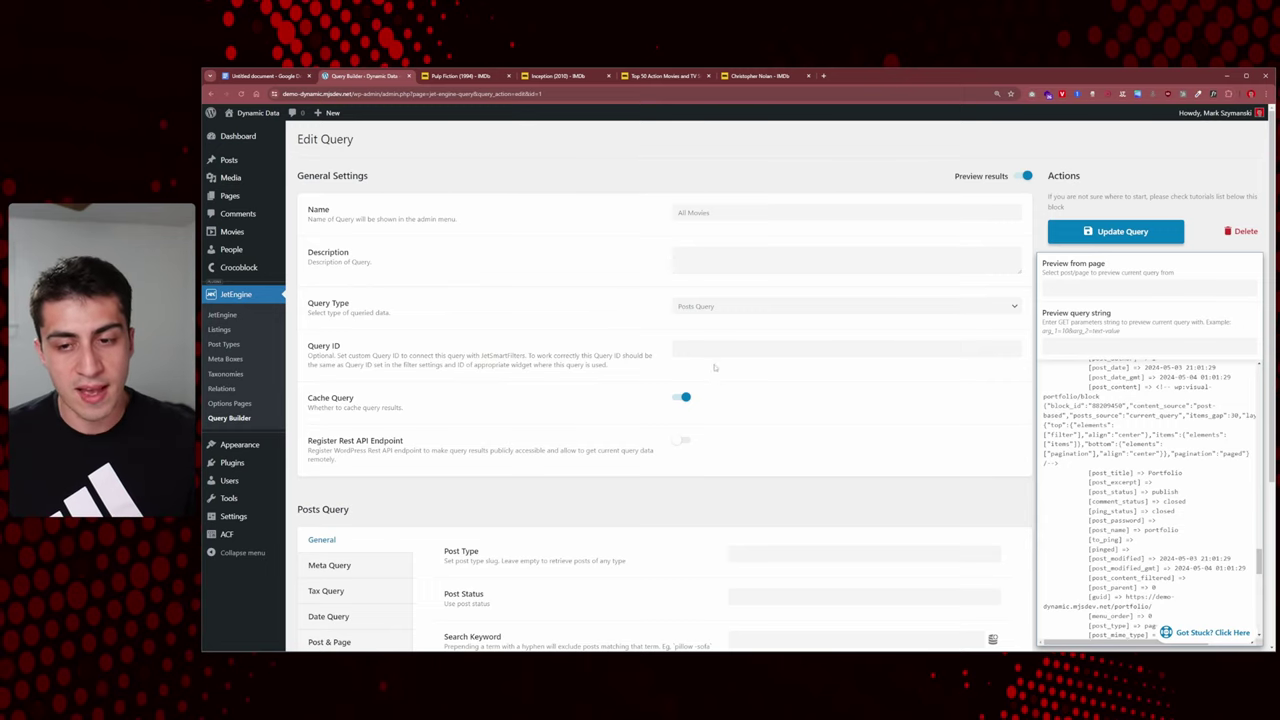
pyautogui.click(687, 308)
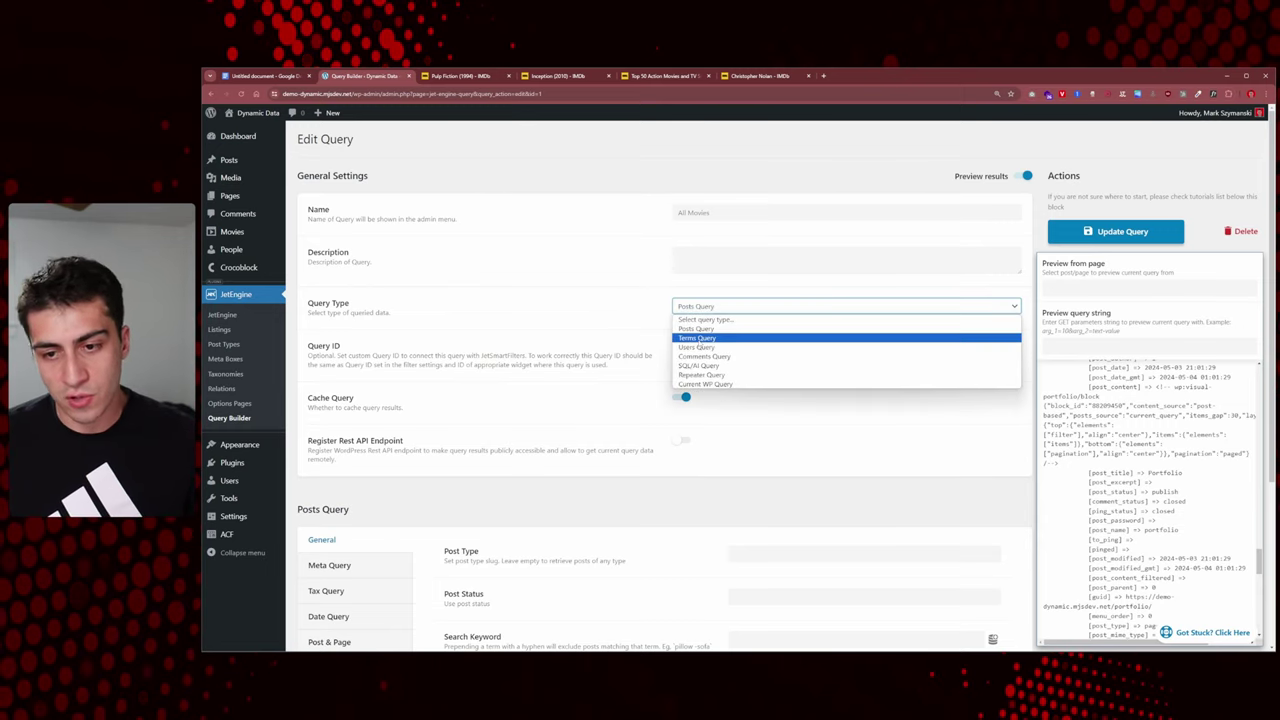
pyautogui.click(630, 323)
# - Restrict the posts query to the Movies post type
pyautogui.scroll(-3, 600, 350)
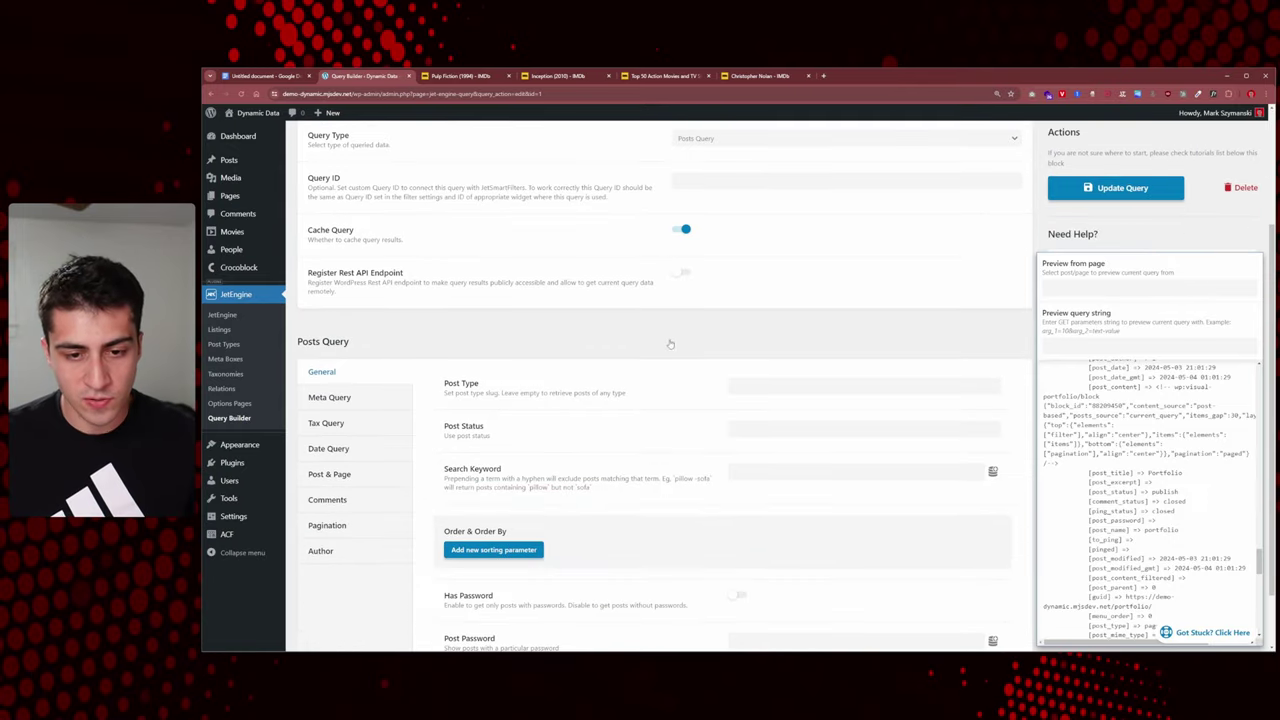
pyautogui.scroll(-1, 630, 360)
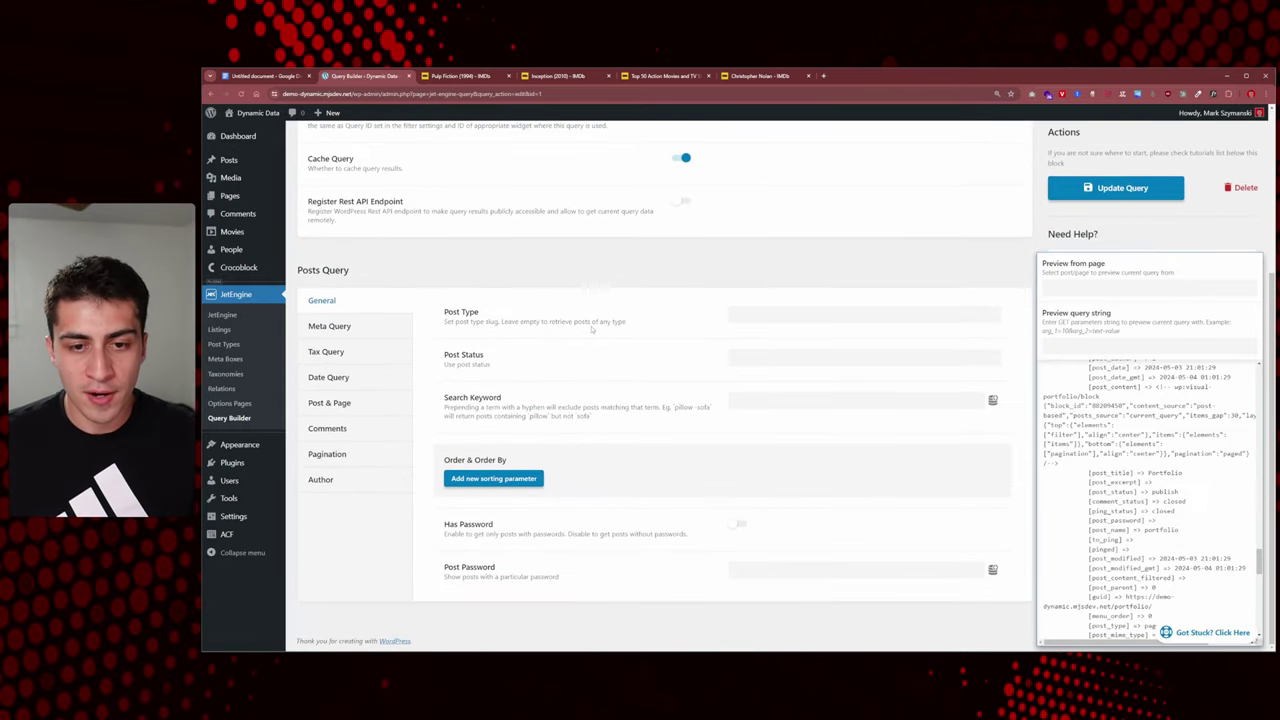
pyautogui.click(760, 315)
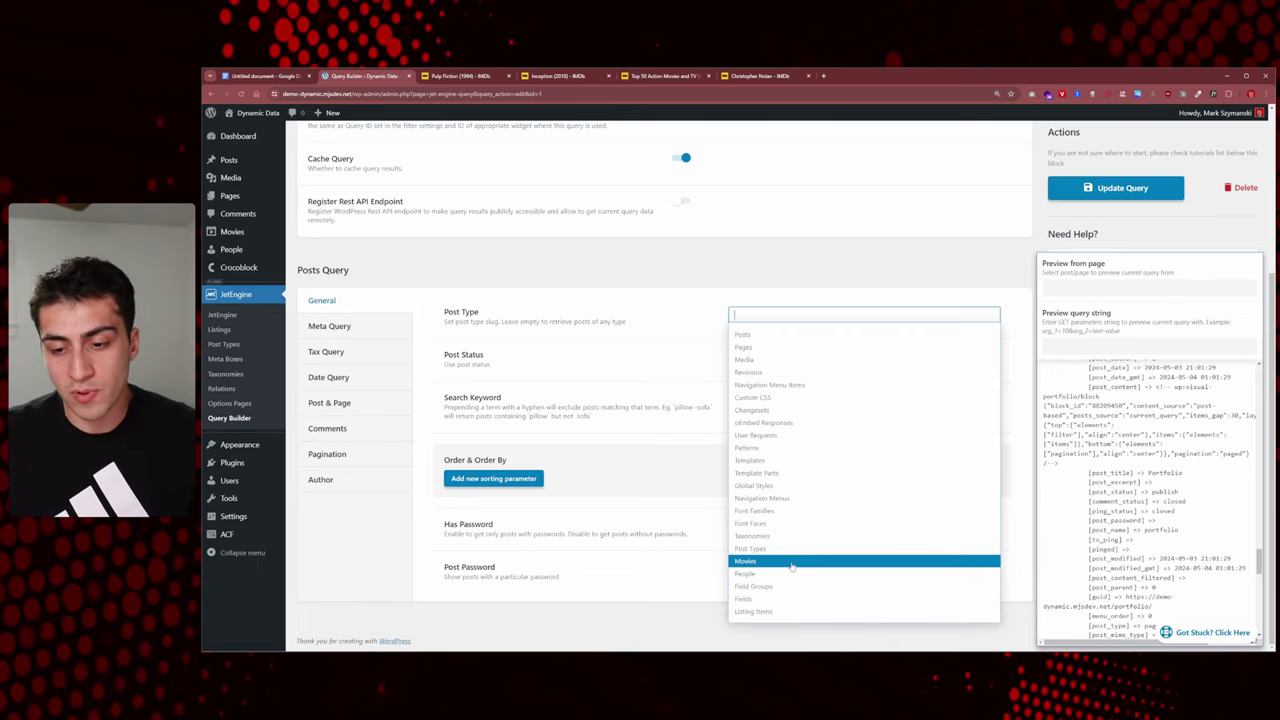
pyautogui.click(760, 564)
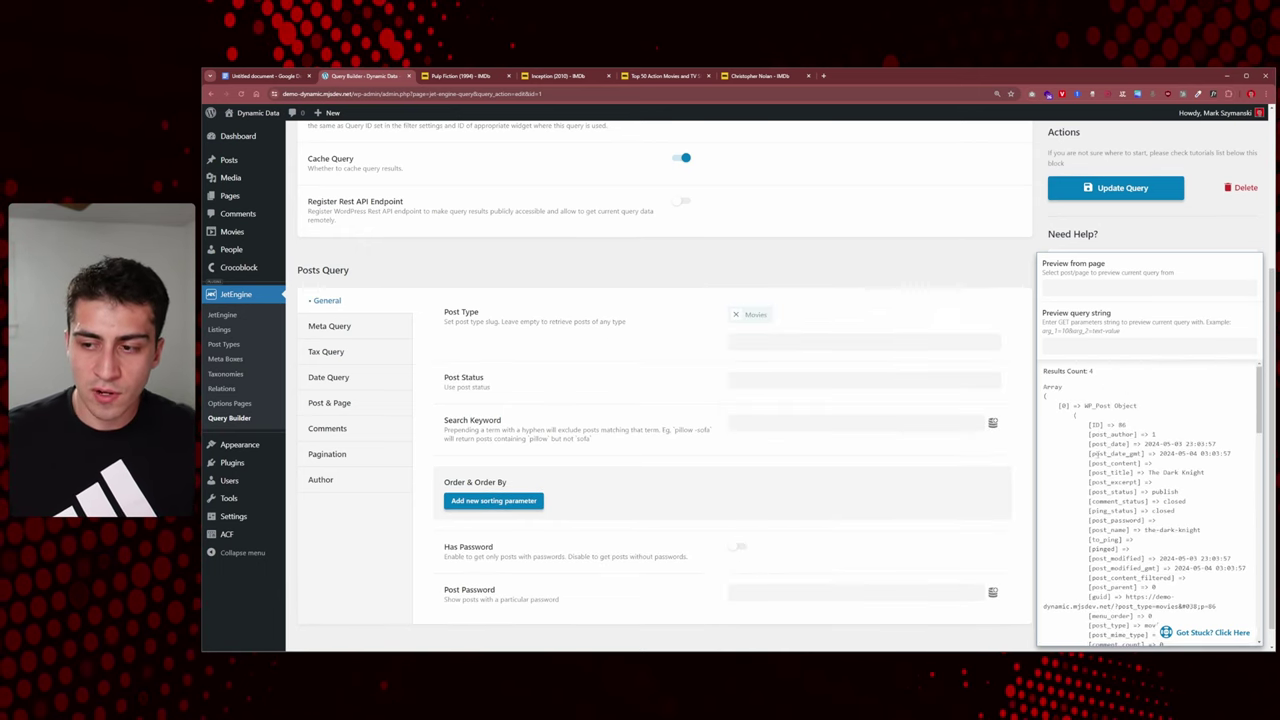
# - Compare the query preview's results count and entries with the site's Movies list, opened in a new browser tab
pyautogui.tripleClick(1106, 372)
pyautogui.click(1102, 374)
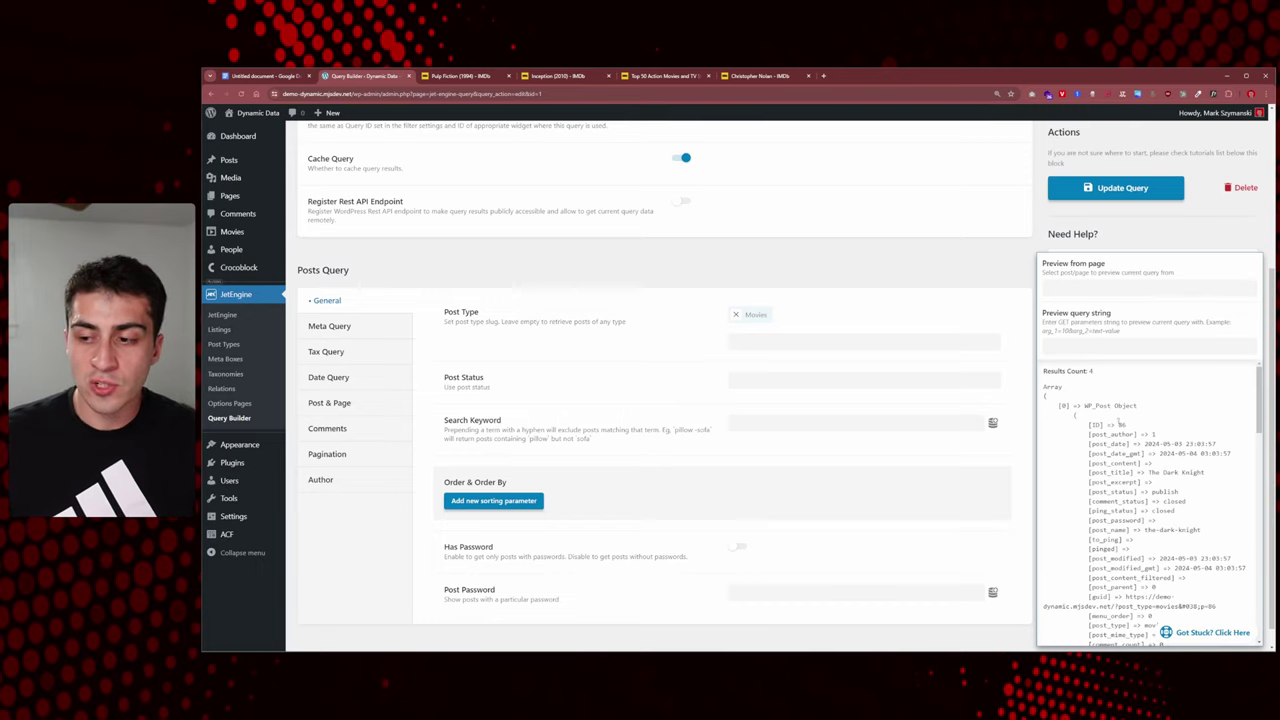
pyautogui.scroll(-5, 1154, 482)
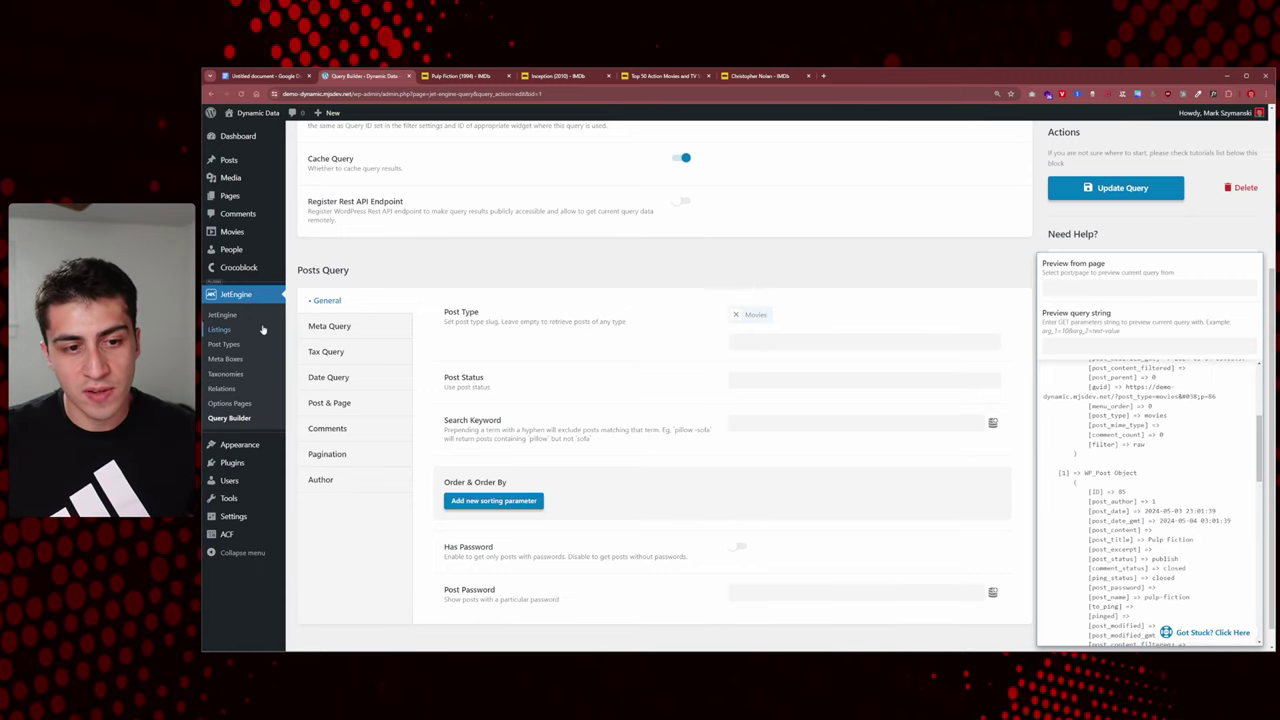
pyautogui.keyDown('ctrl'); pyautogui.click(232, 231); pyautogui.keyUp('ctrl')
pyautogui.hotkey('ctrl', 'Tab')
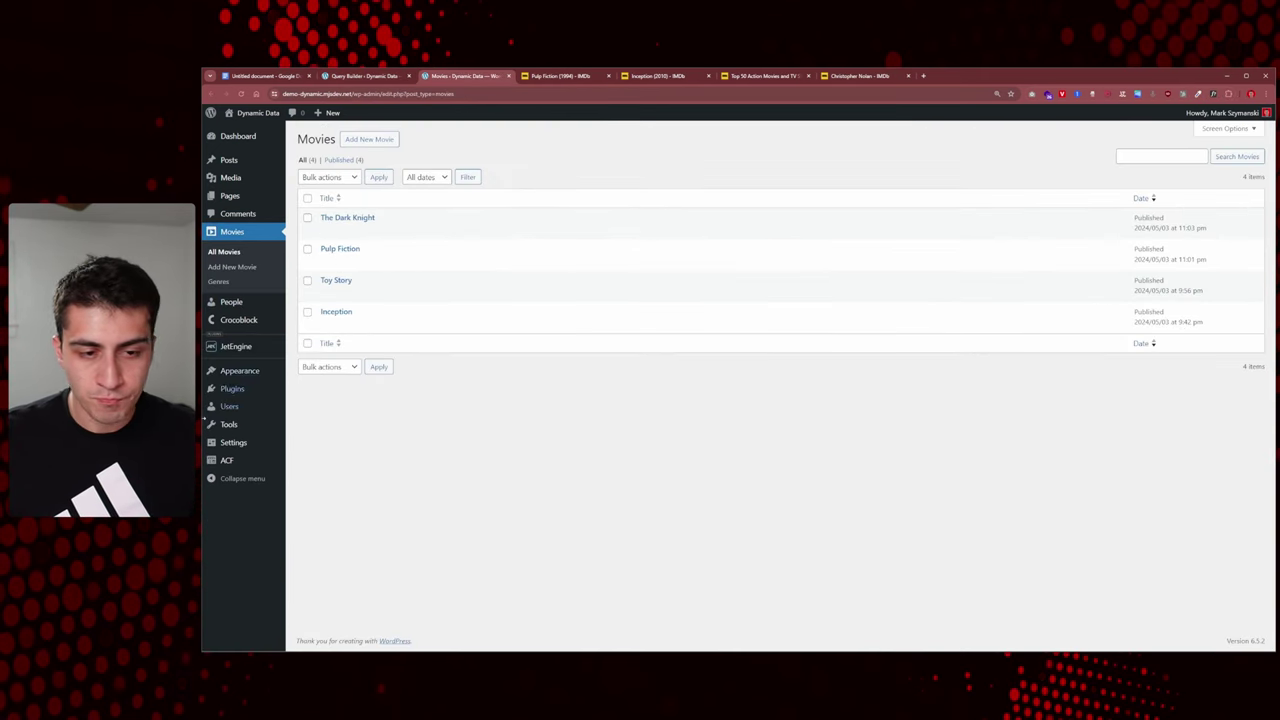
pyautogui.click(365, 76)
pyautogui.scroll(3, 1185, 460)
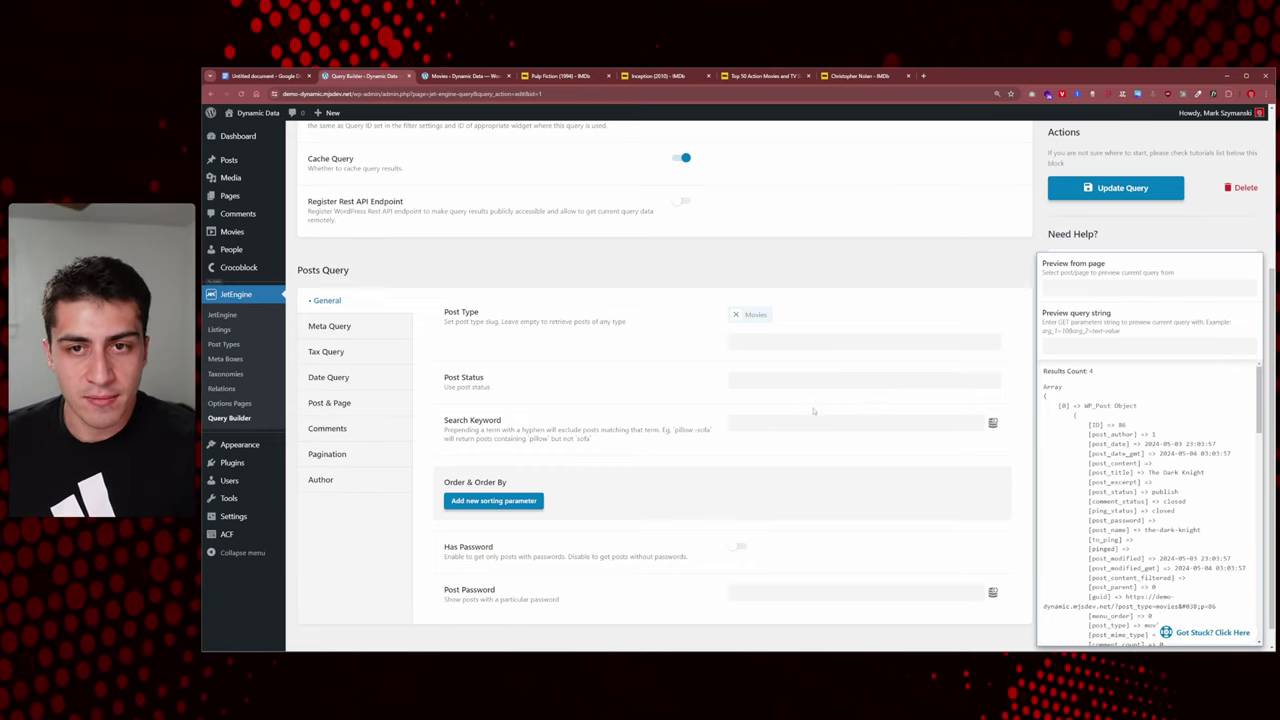
# - Set the rating of the movie The Dark Knight to PG-13 and update the post
pyautogui.click(466, 76)
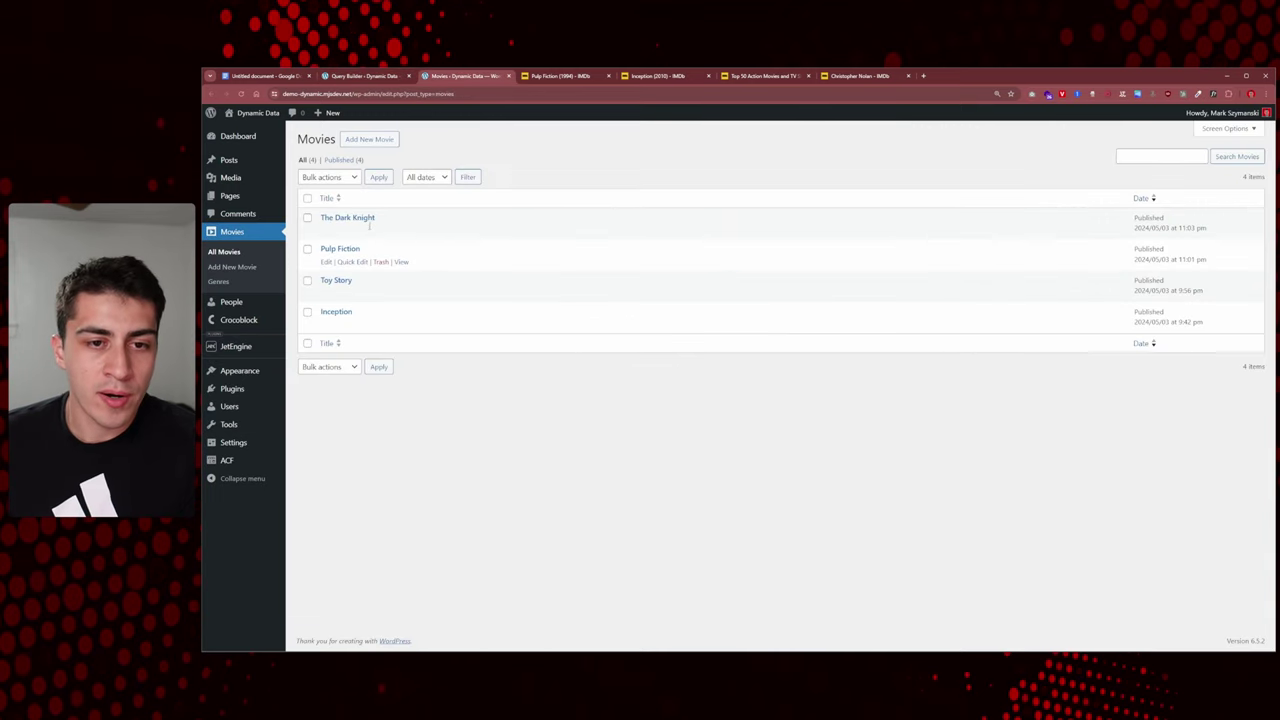
pyautogui.click(350, 218)
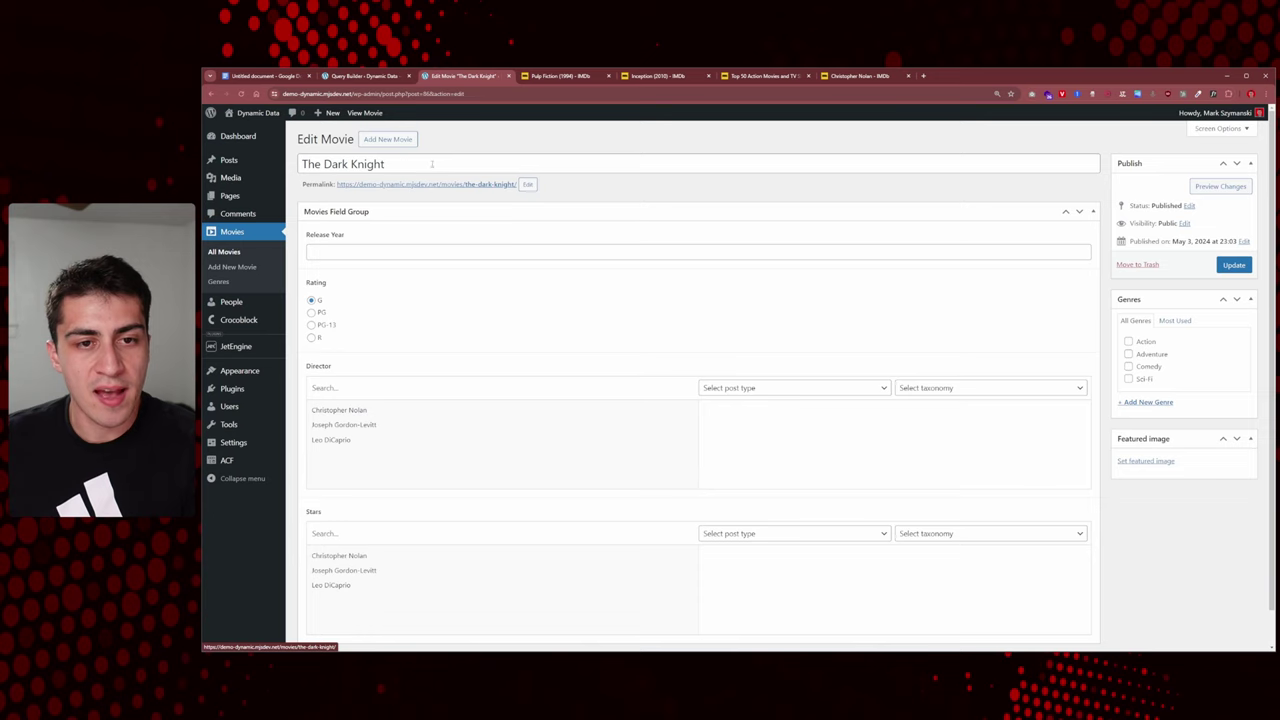
pyautogui.scroll(-1, 360, 230)
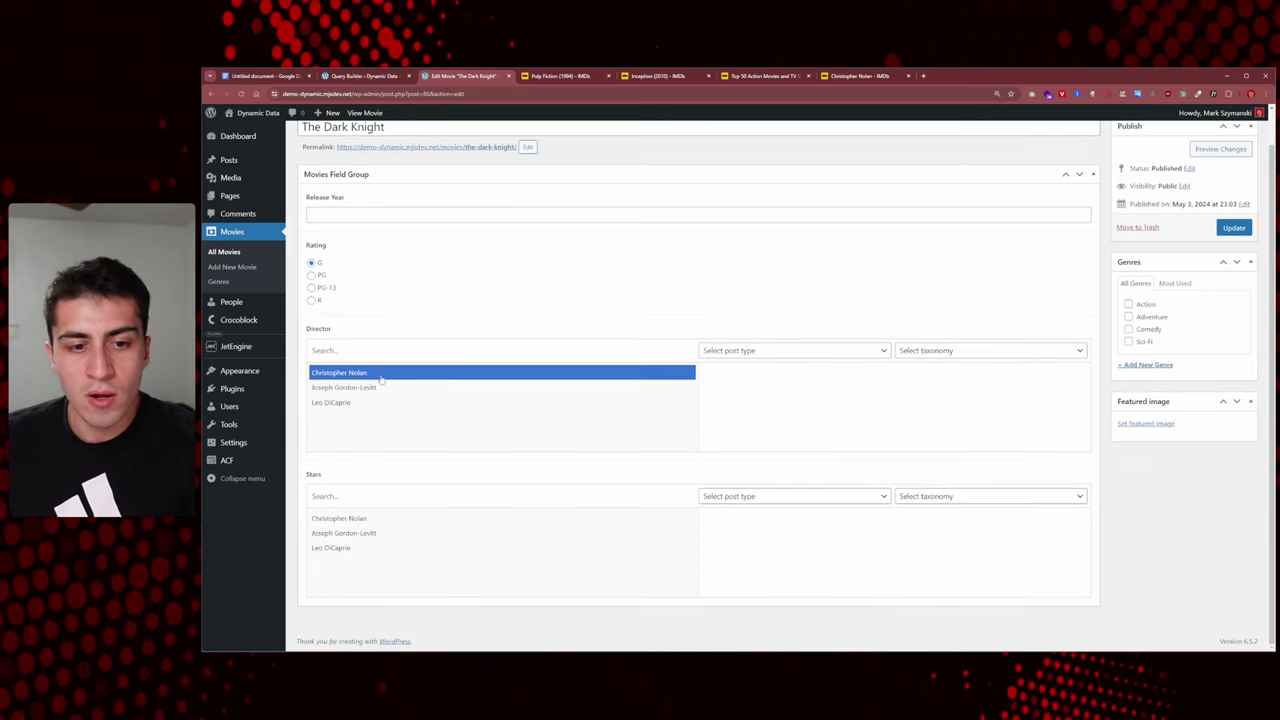
pyautogui.click(311, 287)
pyautogui.click(1234, 227)
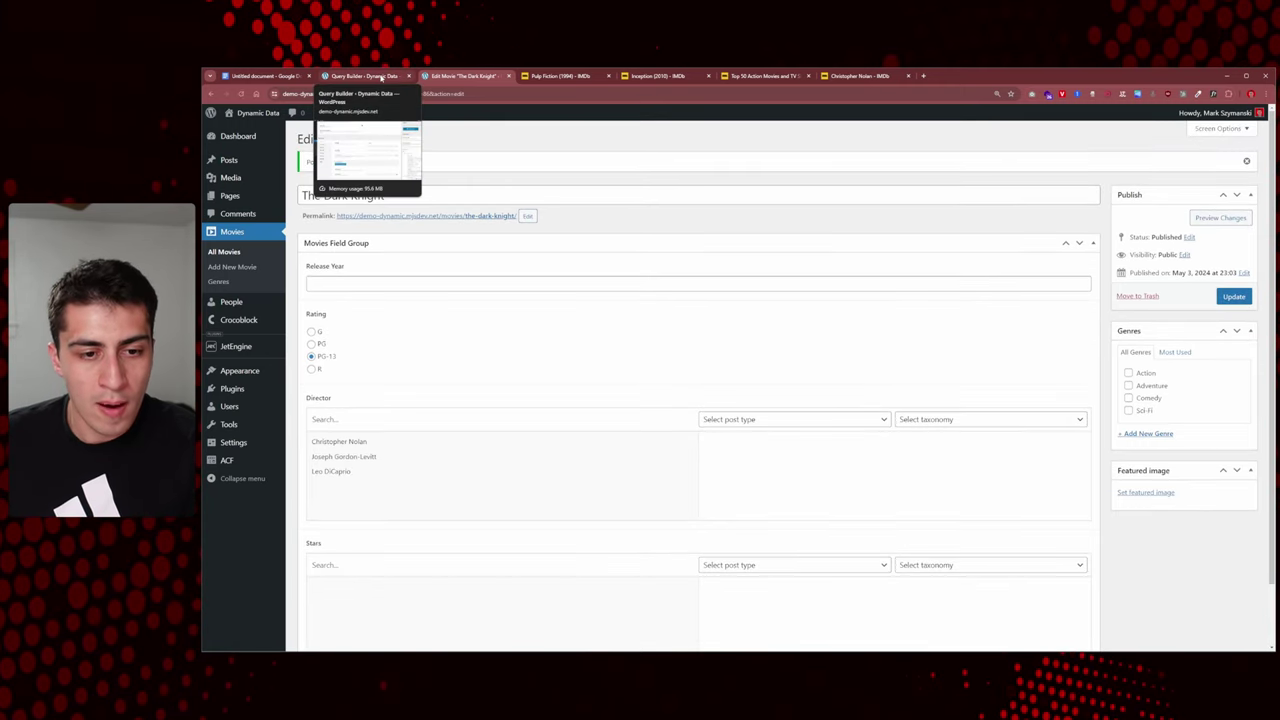
# - Return to the All Movies query and add a meta query clause
pyautogui.click(381, 77)
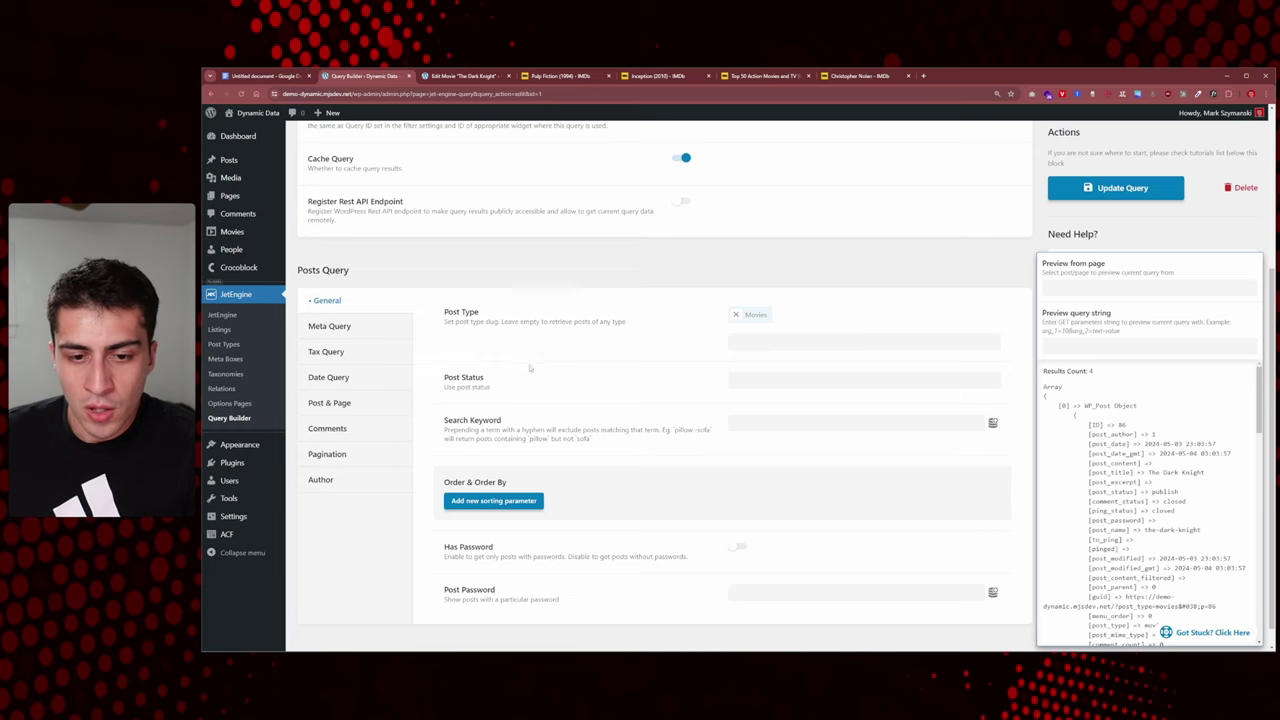
pyautogui.scroll(-1, 544, 376)
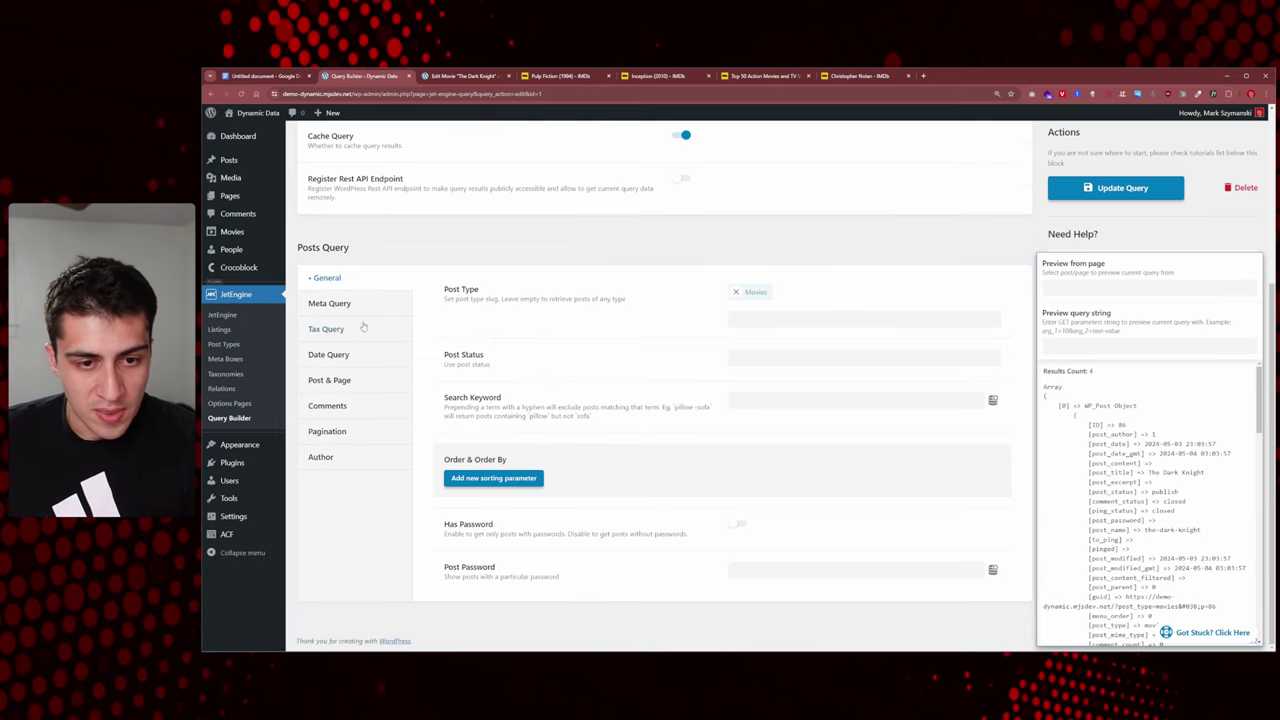
pyautogui.click(329, 303)
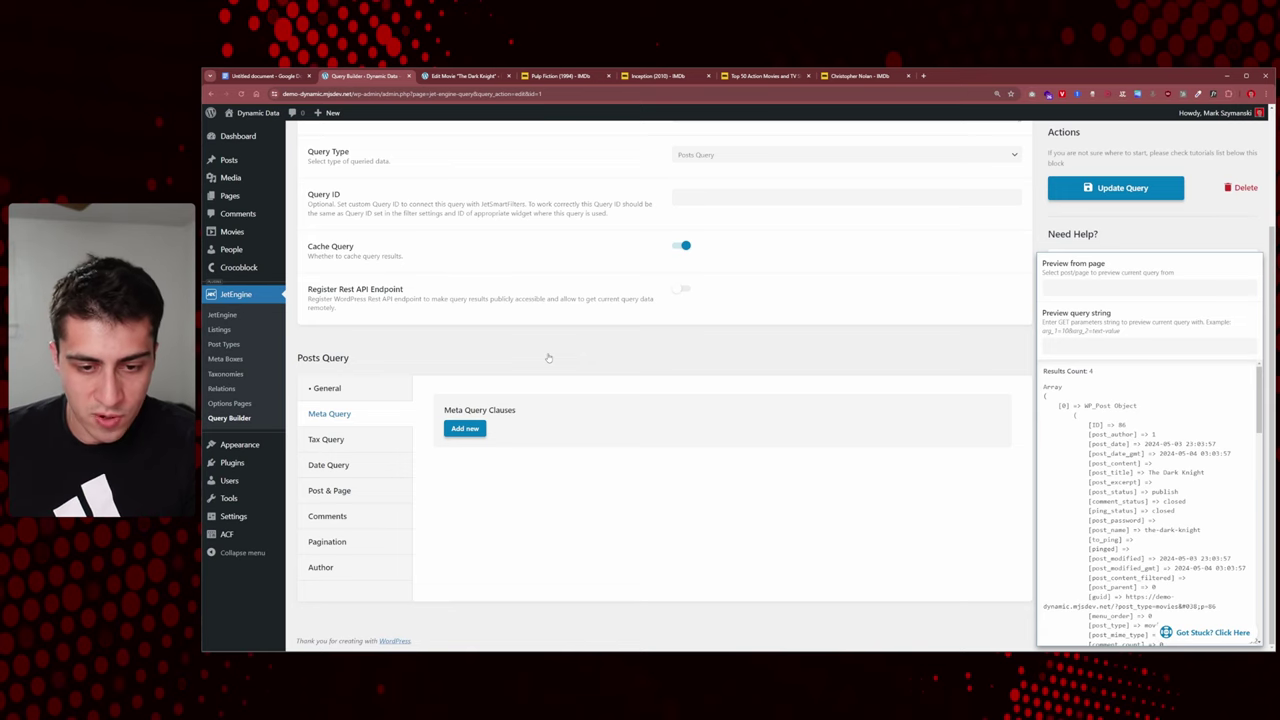
pyautogui.click(482, 430)
pyautogui.scroll(-1, 689, 377)
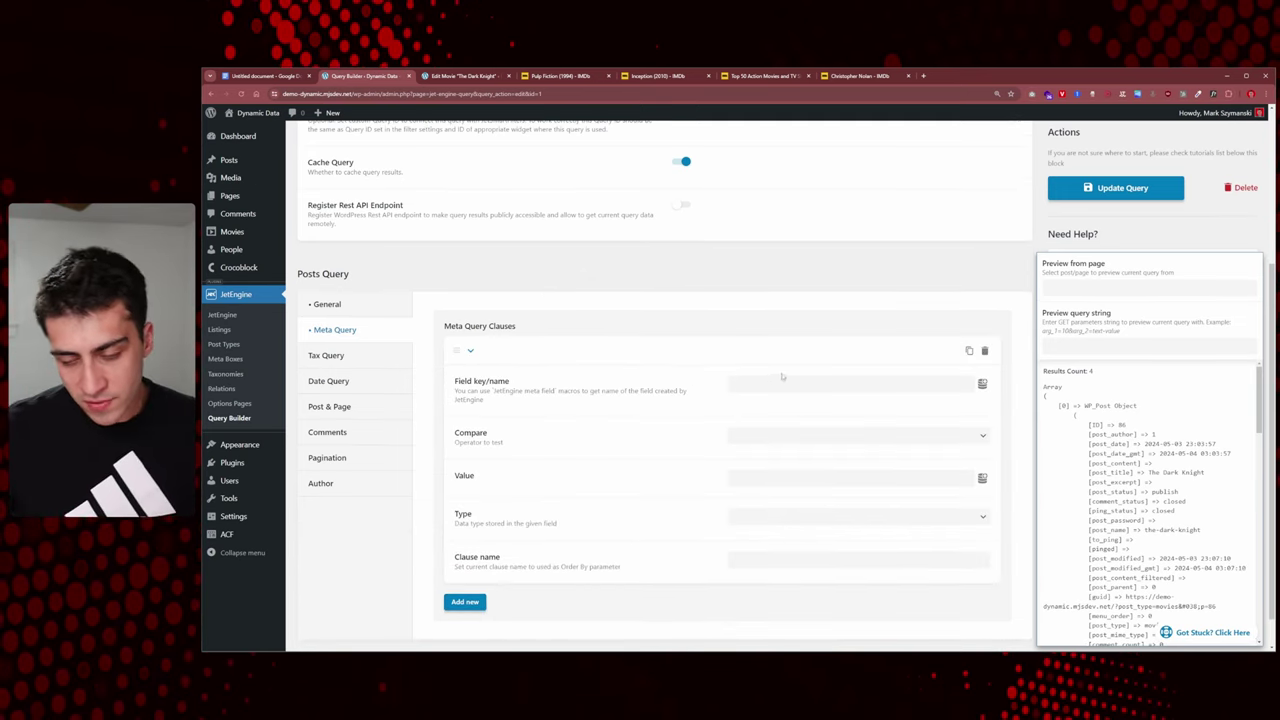
pyautogui.scroll(-1, 780, 372)
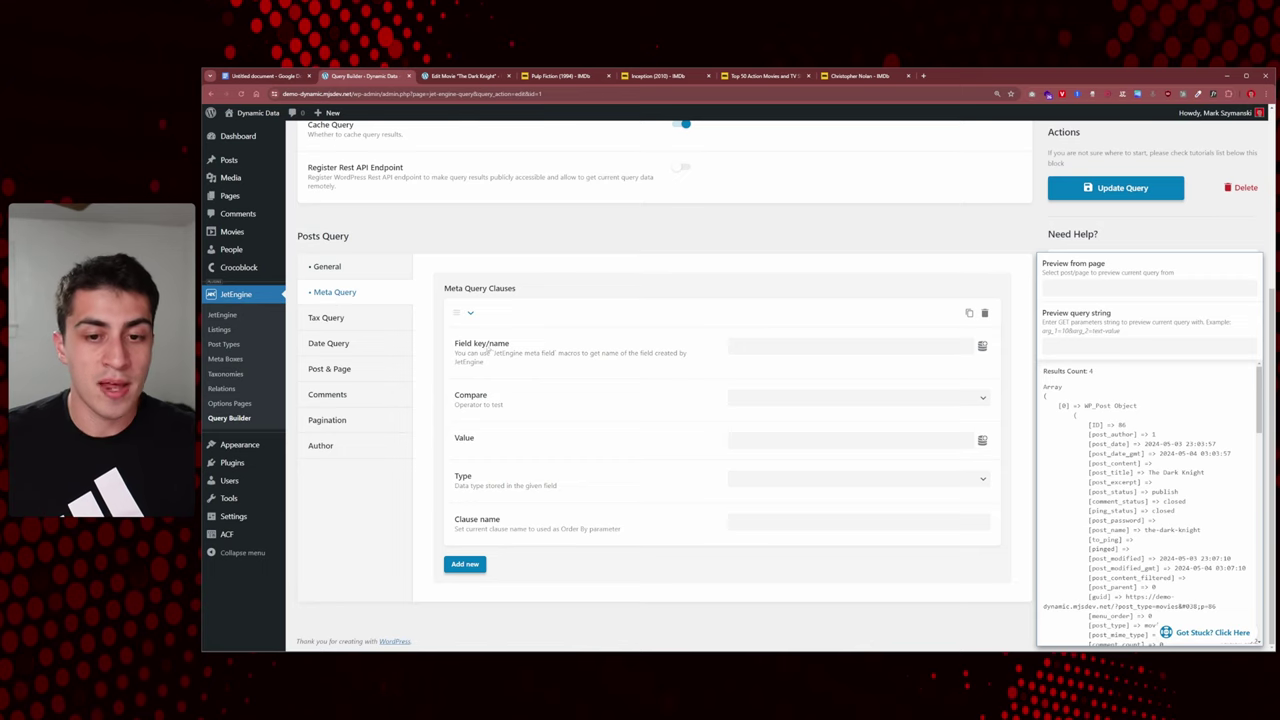
# - Configure the meta query clause to match the field "rating" with the Equal (=) operator and the value PG-13
pyautogui.moveTo(456, 347)
pyautogui.mouseDown()
pyautogui.moveTo(528, 347)
pyautogui.moveTo(456, 347)
pyautogui.mouseUp()
pyautogui.click(790, 345)
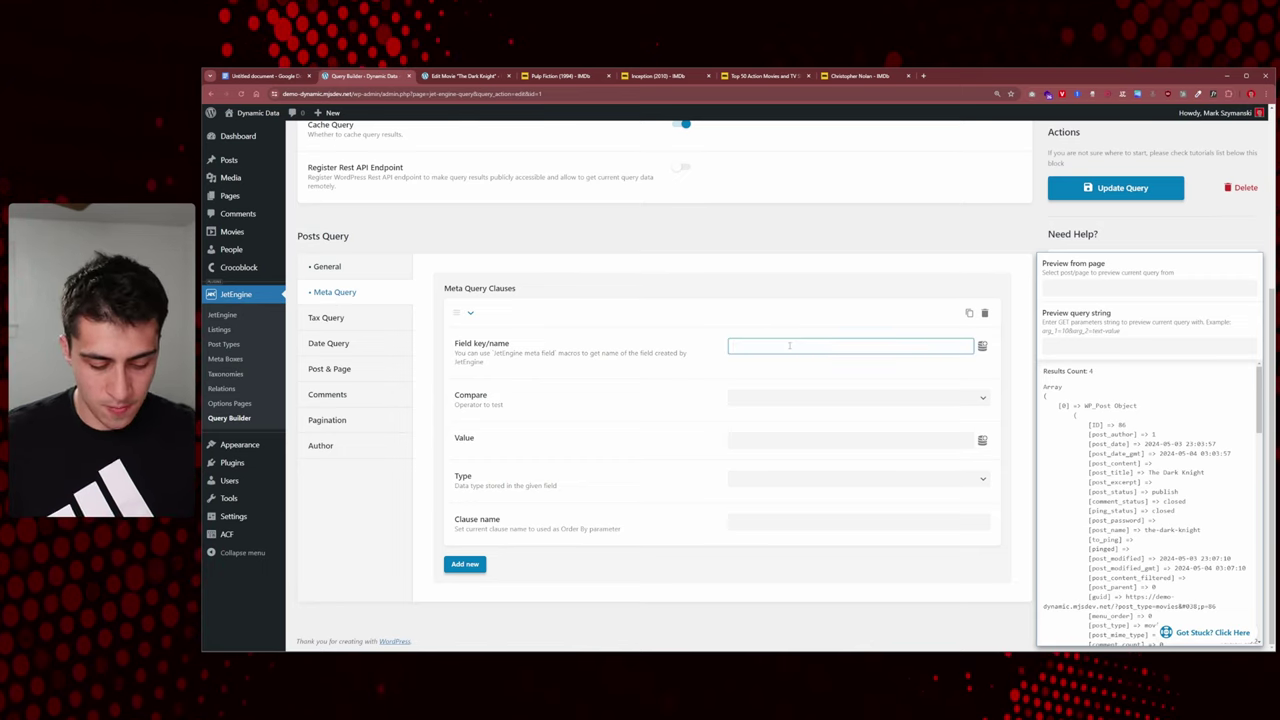
pyautogui.write('rating')
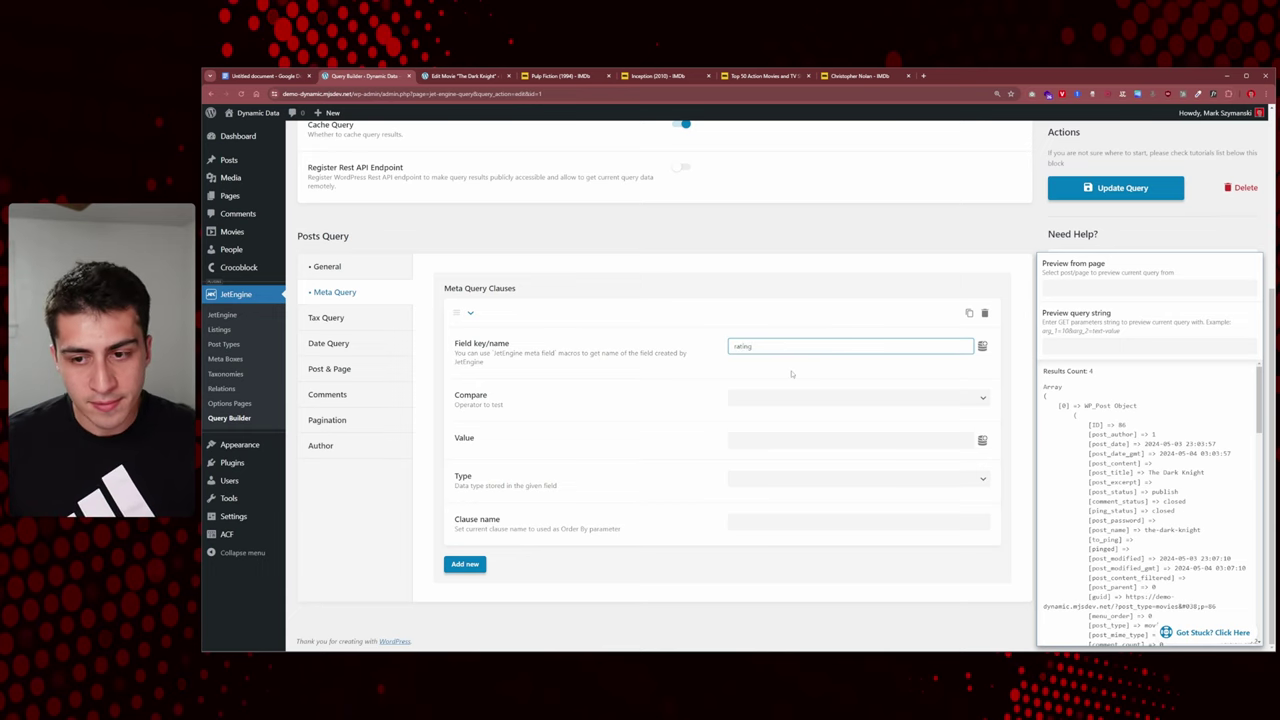
pyautogui.press('Tab')
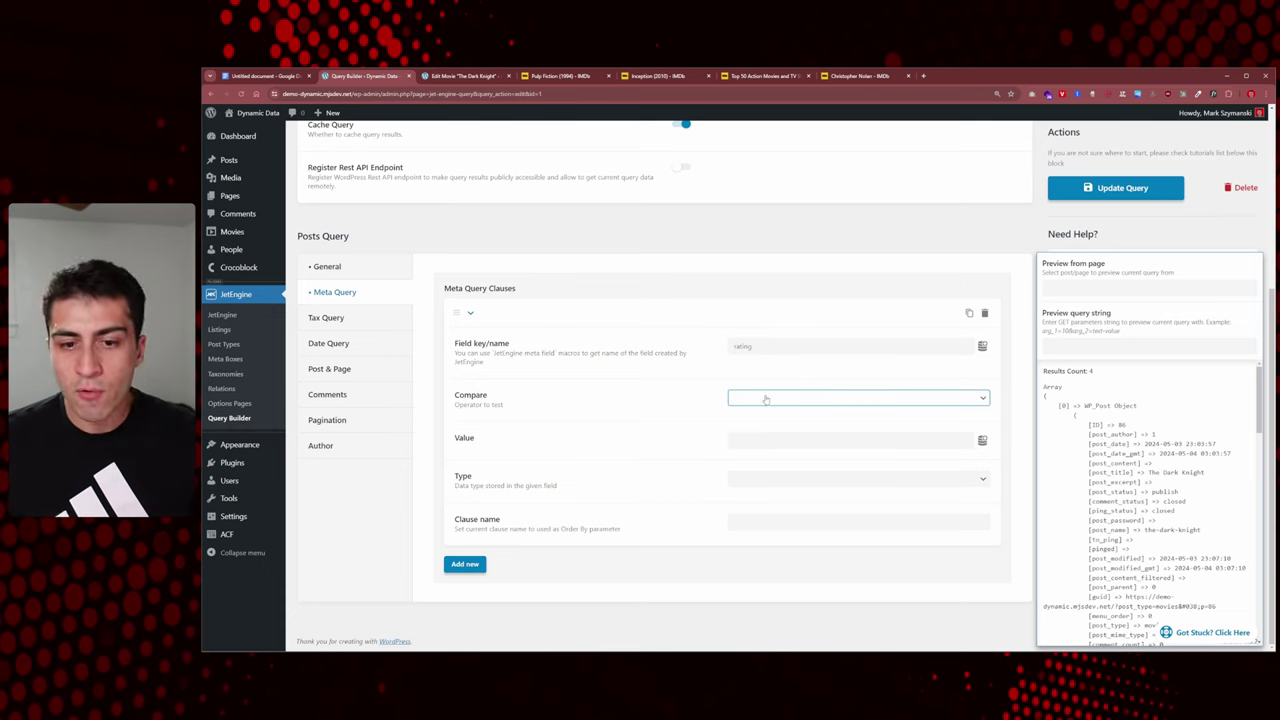
pyautogui.click(766, 398)
pyautogui.click(766, 412)
pyautogui.click(769, 439)
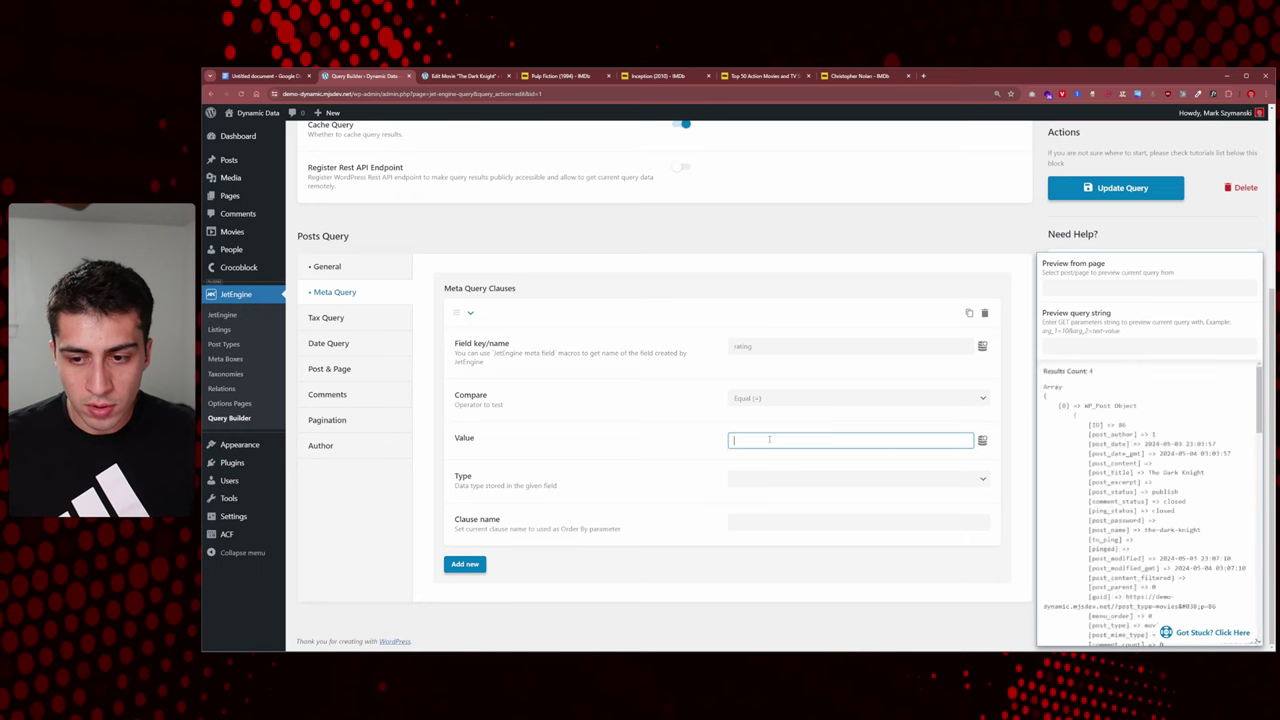
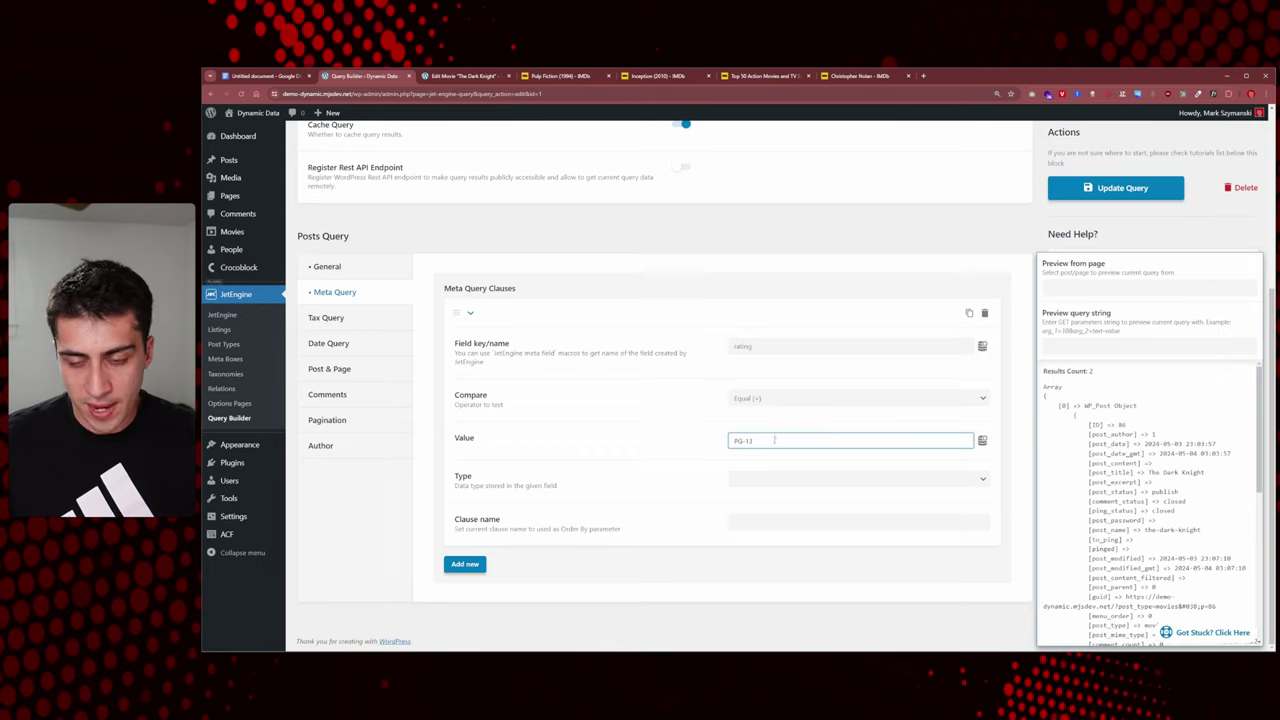
# - Clear the rating clause's value, delete the clause and check the results count in the preview
pyautogui.hotkey('ctrl', 'shift', 'Left')
pyautogui.hotkey('ctrl', 'shift', 'Left')
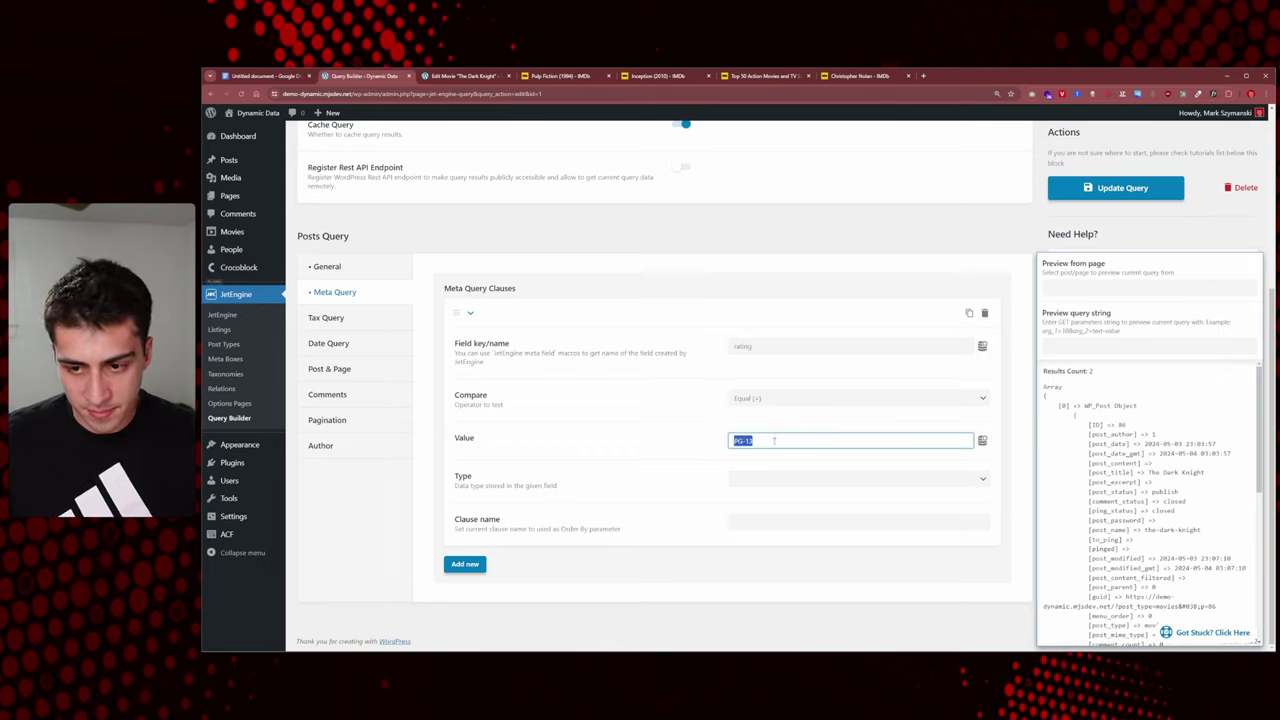
pyautogui.press('BackSpace')
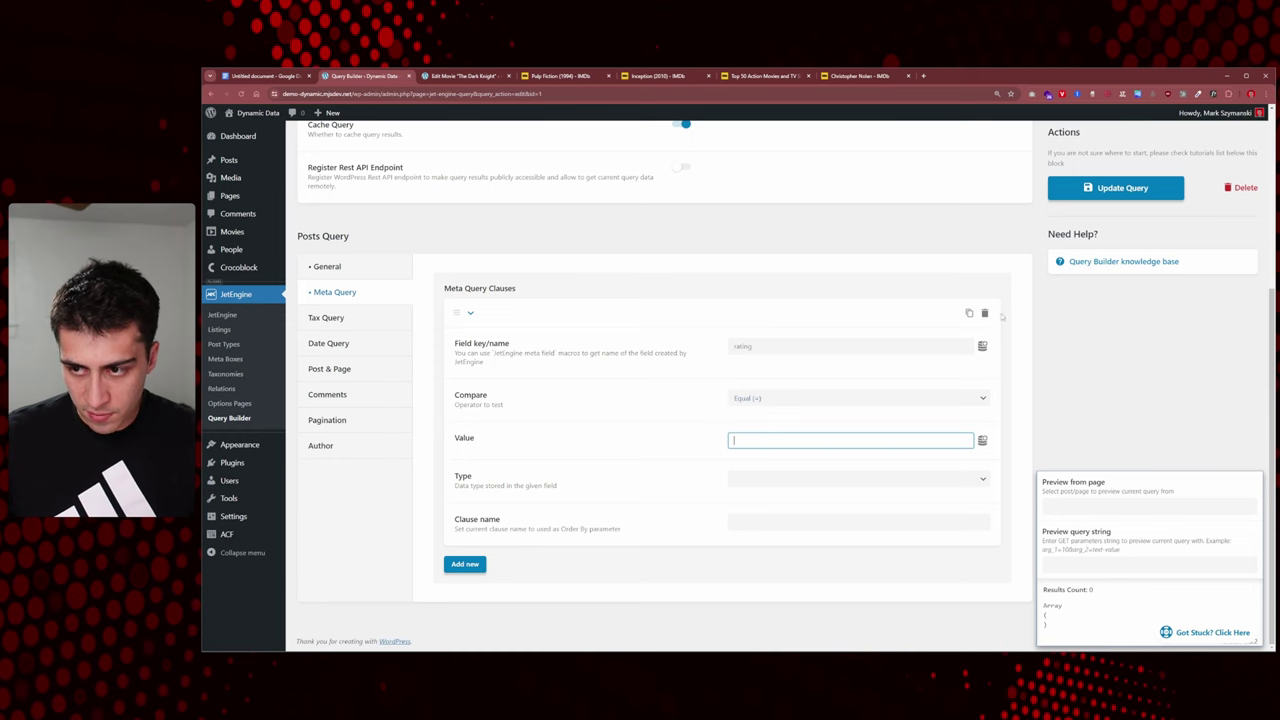
pyautogui.click(984, 313)
pyautogui.click(988, 298)
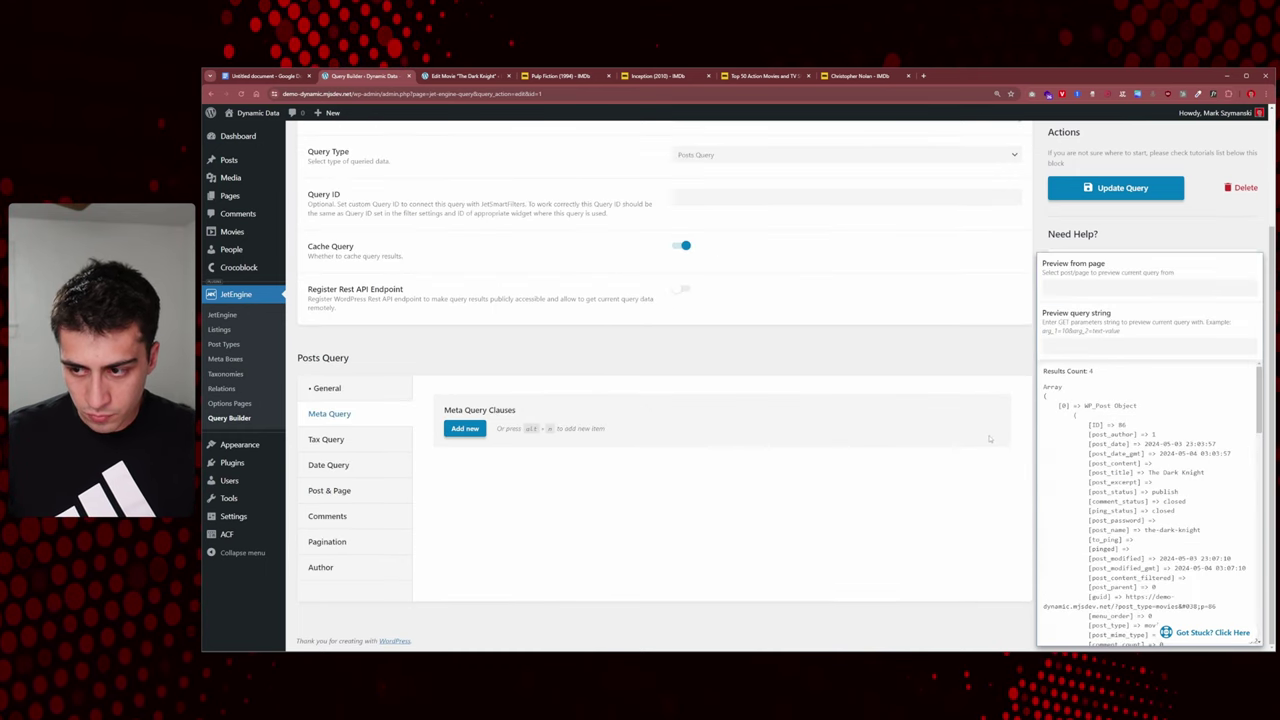
pyautogui.moveTo(1093, 398); pyautogui.dragTo(1037, 377)
pyautogui.click(1100, 390)
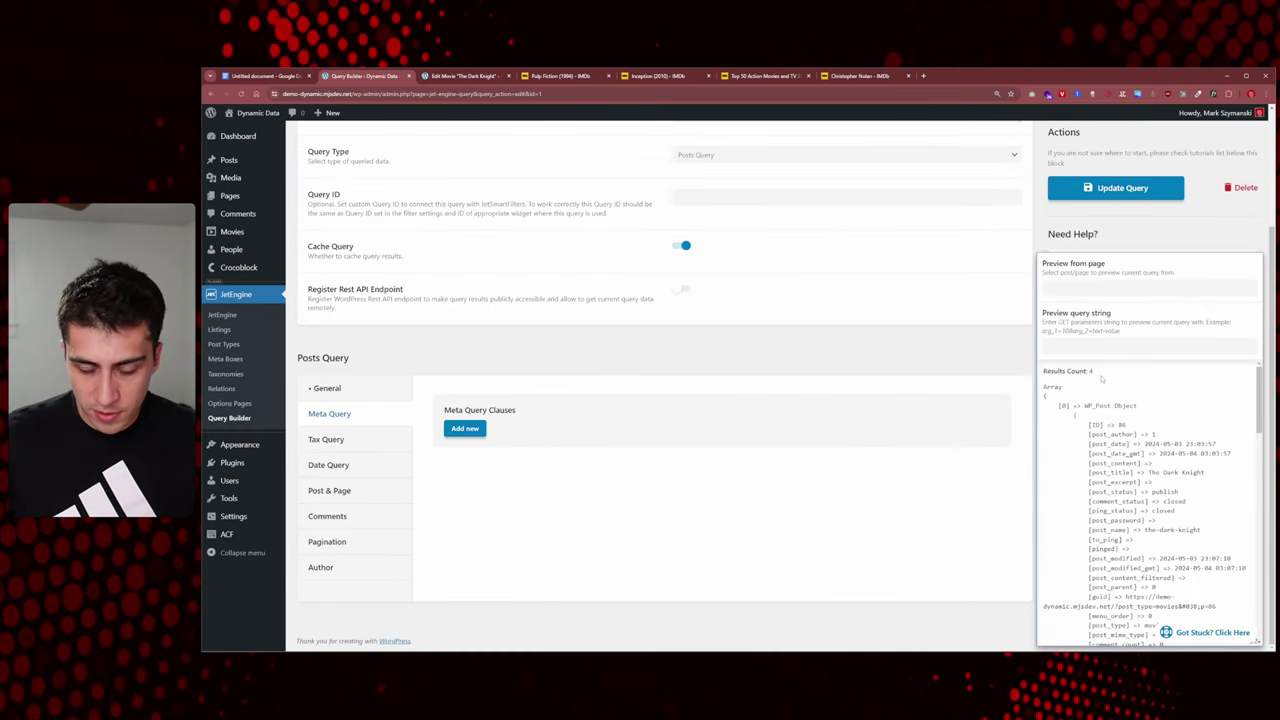
# - Add a meta query clause matching the field "rating" with the Equal (=) operator and the value PG-13
pyautogui.click(465, 428)
pyautogui.scroll(-1, 506, 445)
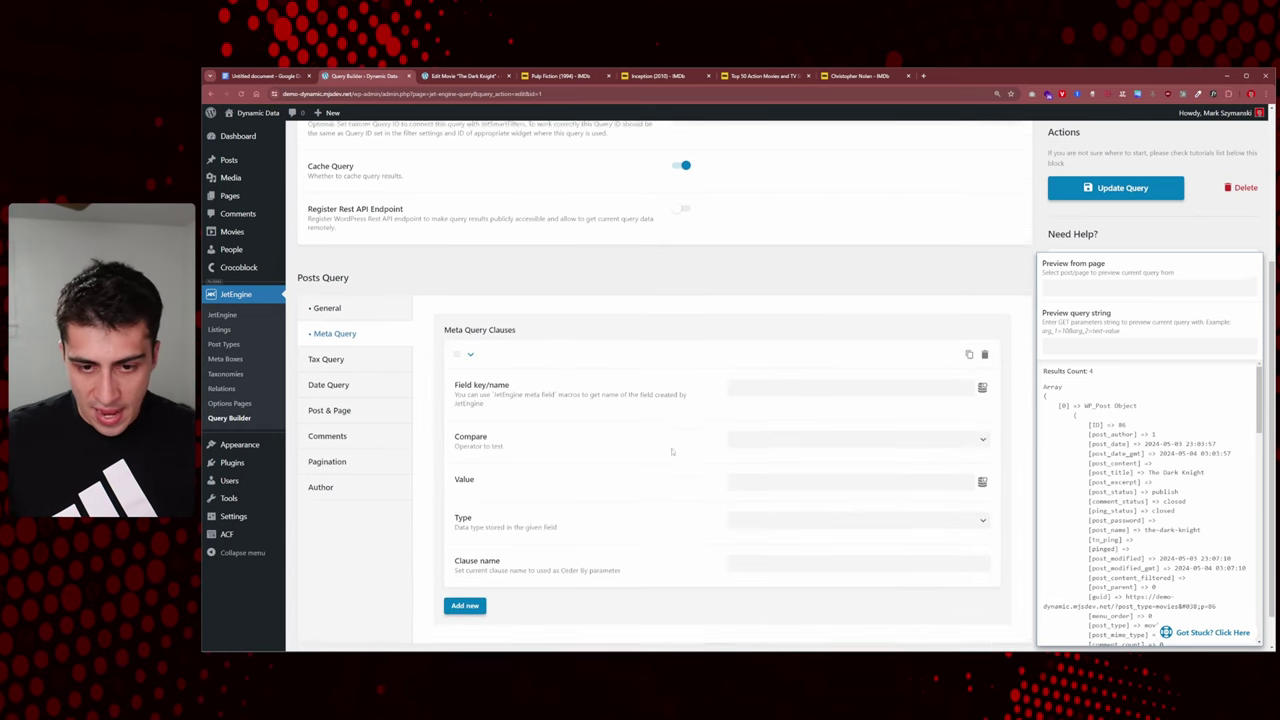
pyautogui.click(731, 384)
pyautogui.write('rating')
pyautogui.press('Tab')
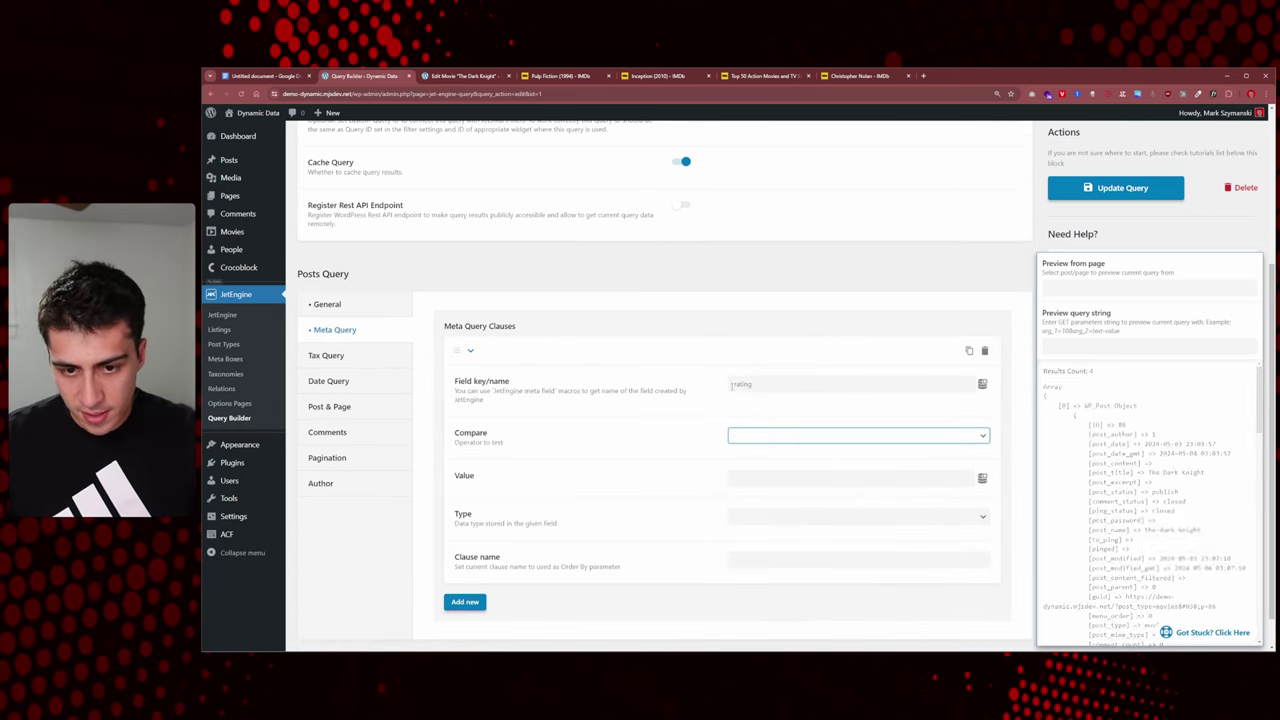
pyautogui.click(772, 436)
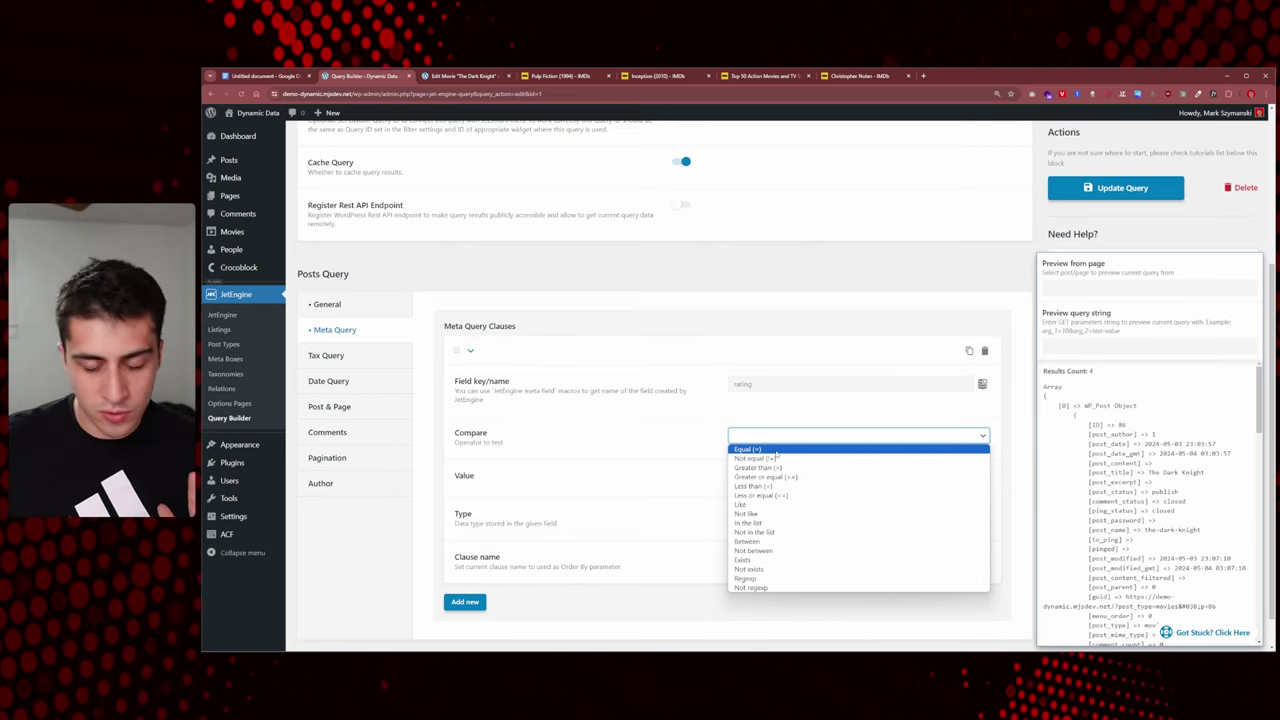
pyautogui.click(775, 451)
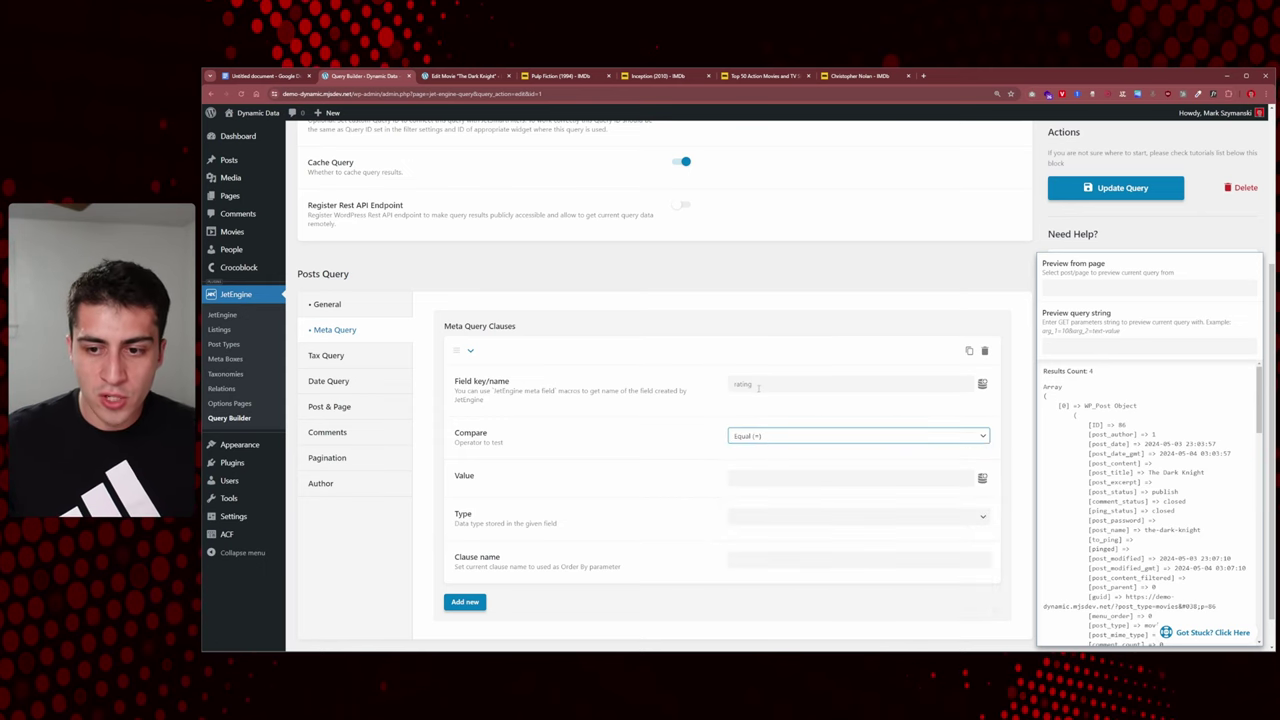
pyautogui.click(762, 477)
pyautogui.write('PG-13')
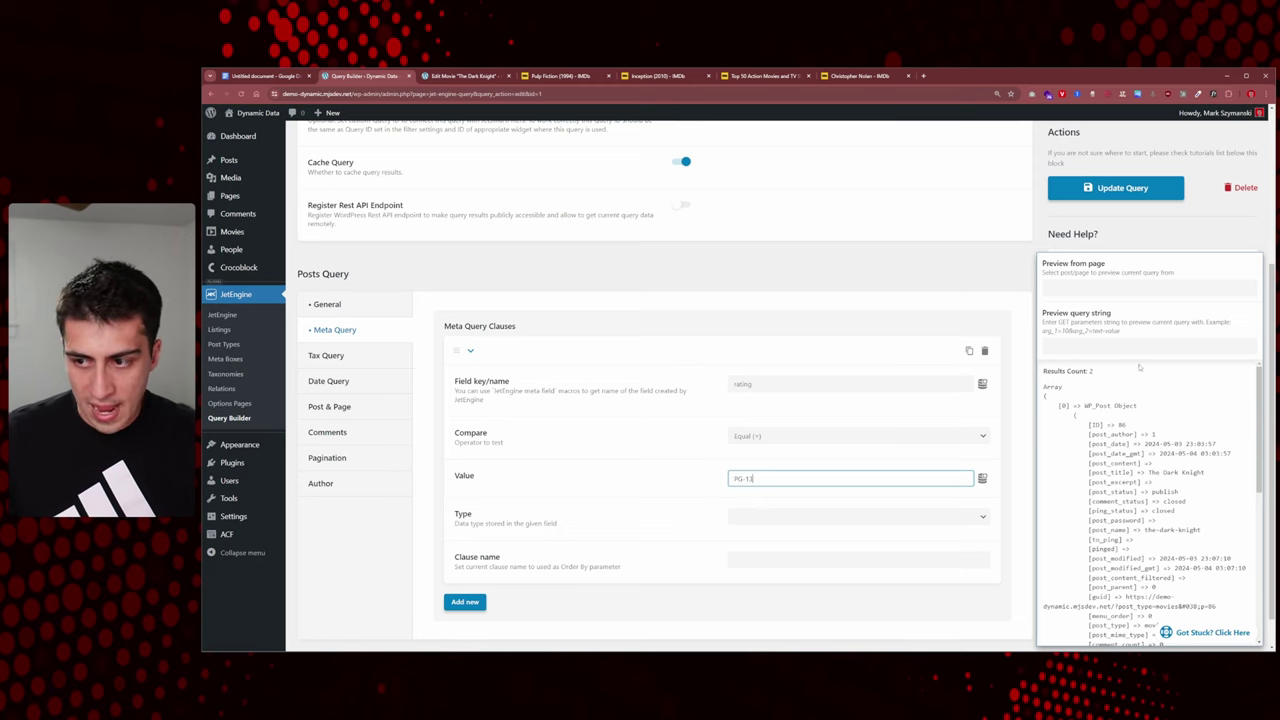
# - Check the results count and the returned movies in the query preview
pyautogui.moveTo(1138, 368); pyautogui.dragTo(1044, 370)
pyautogui.click(1131, 471)
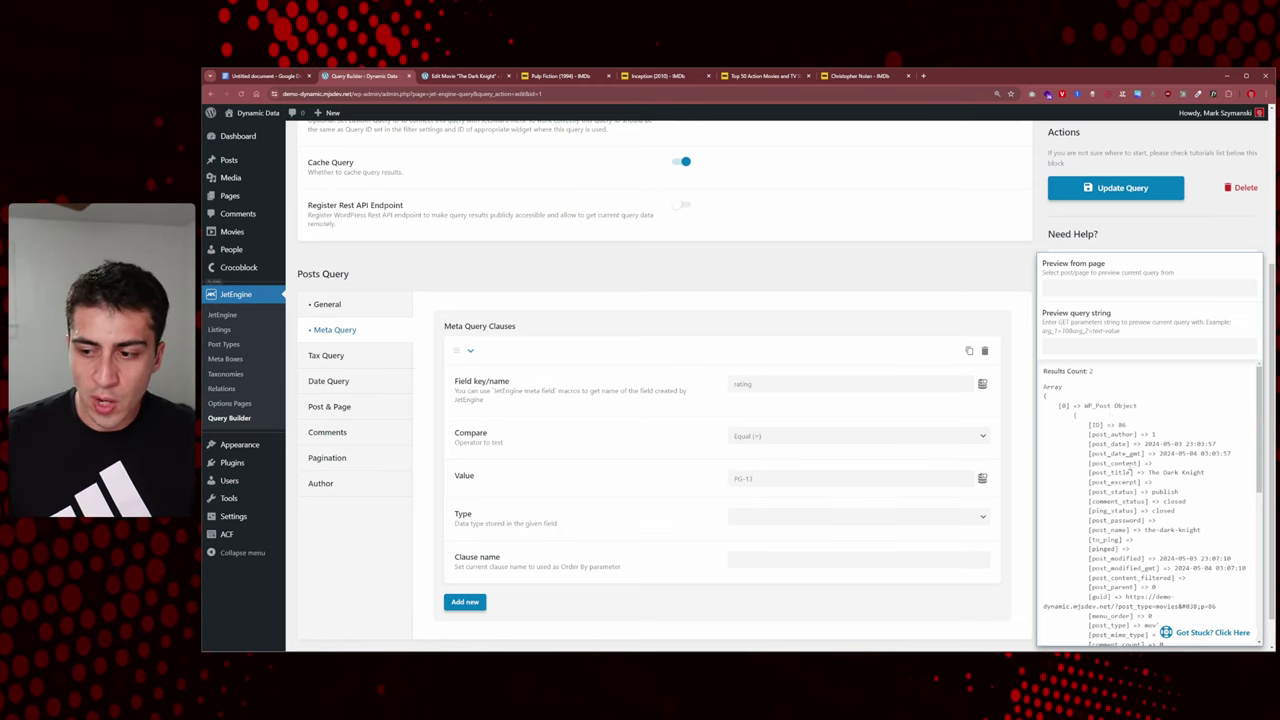
pyautogui.scroll(-6, 1131, 471)
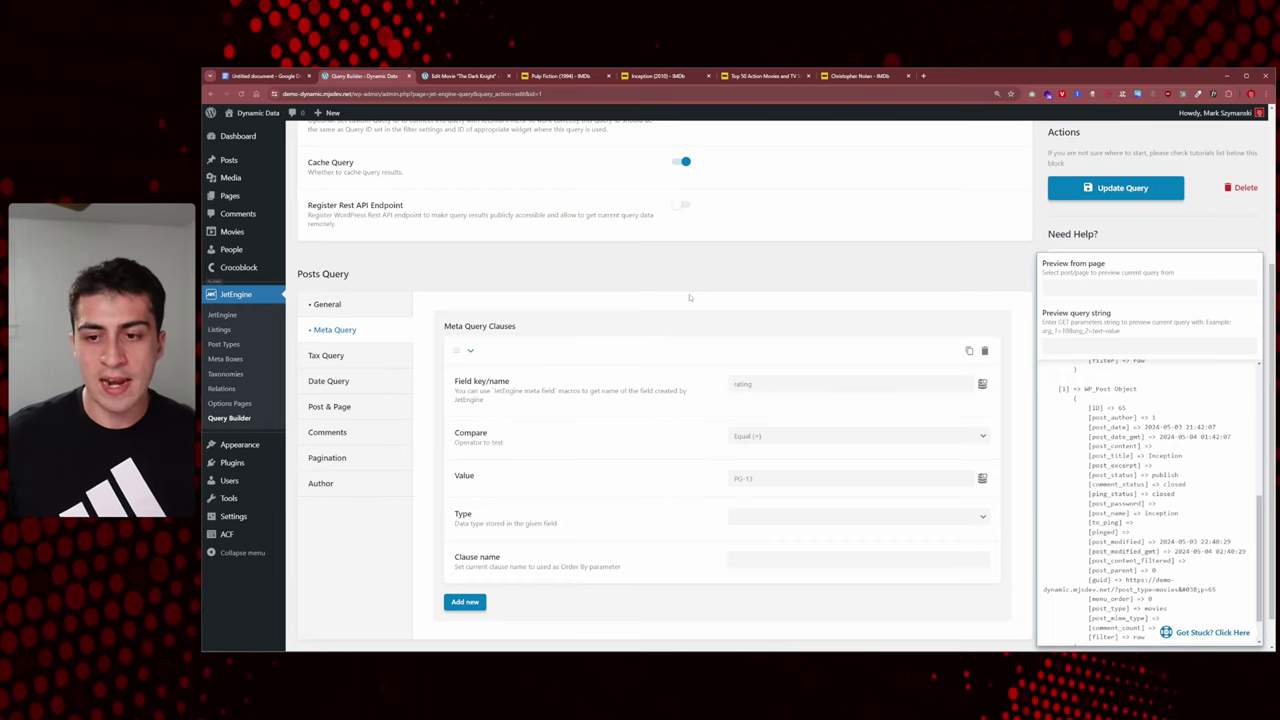
# - Try renaming the All Movies query to Pg-13 Movies
pyautogui.scroll(3, 689, 297)
pyautogui.tripleClick(700, 212)
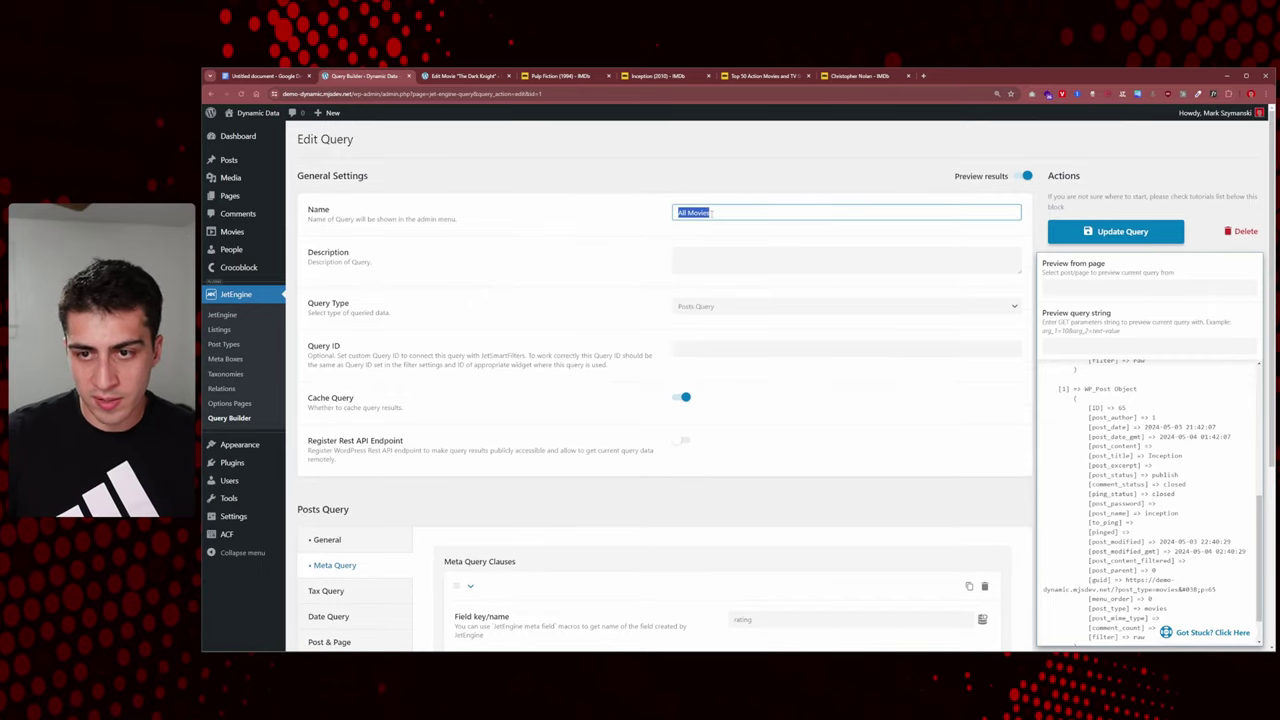
pyautogui.click(720, 213)
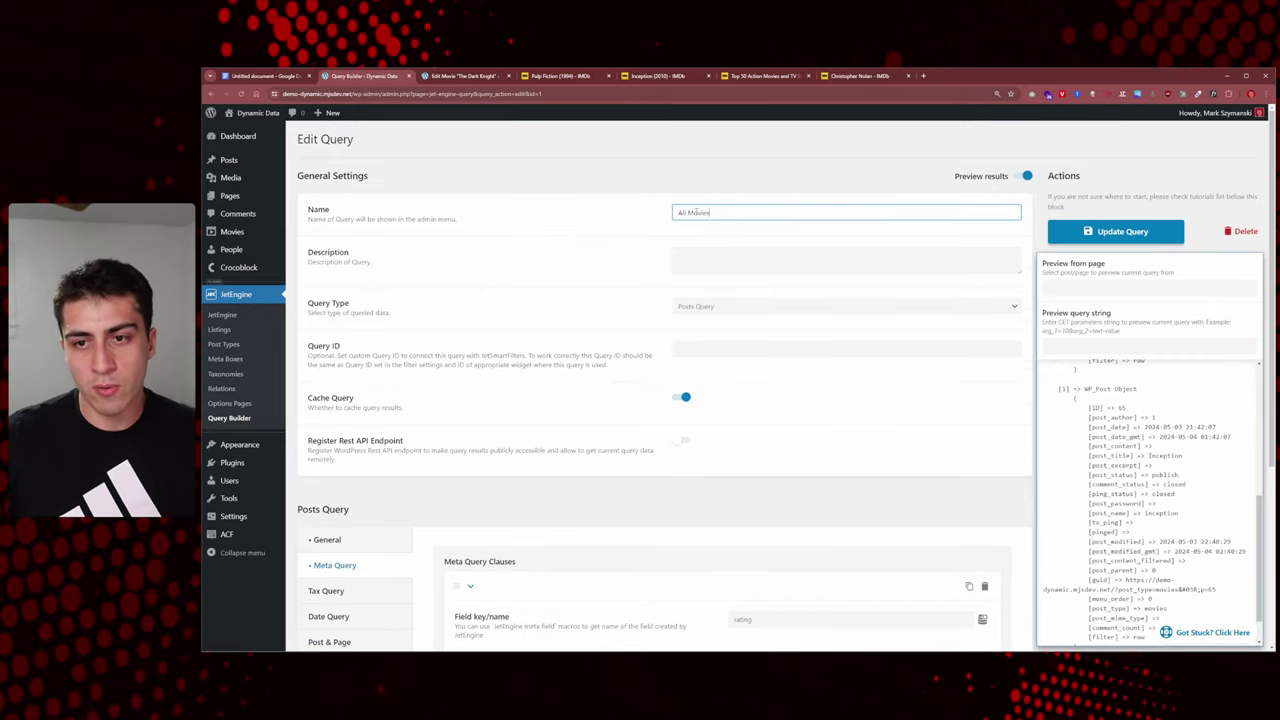
pyautogui.doubleClick(684, 212)
pyautogui.press('BackSpace')
pyautogui.write('PG-13')
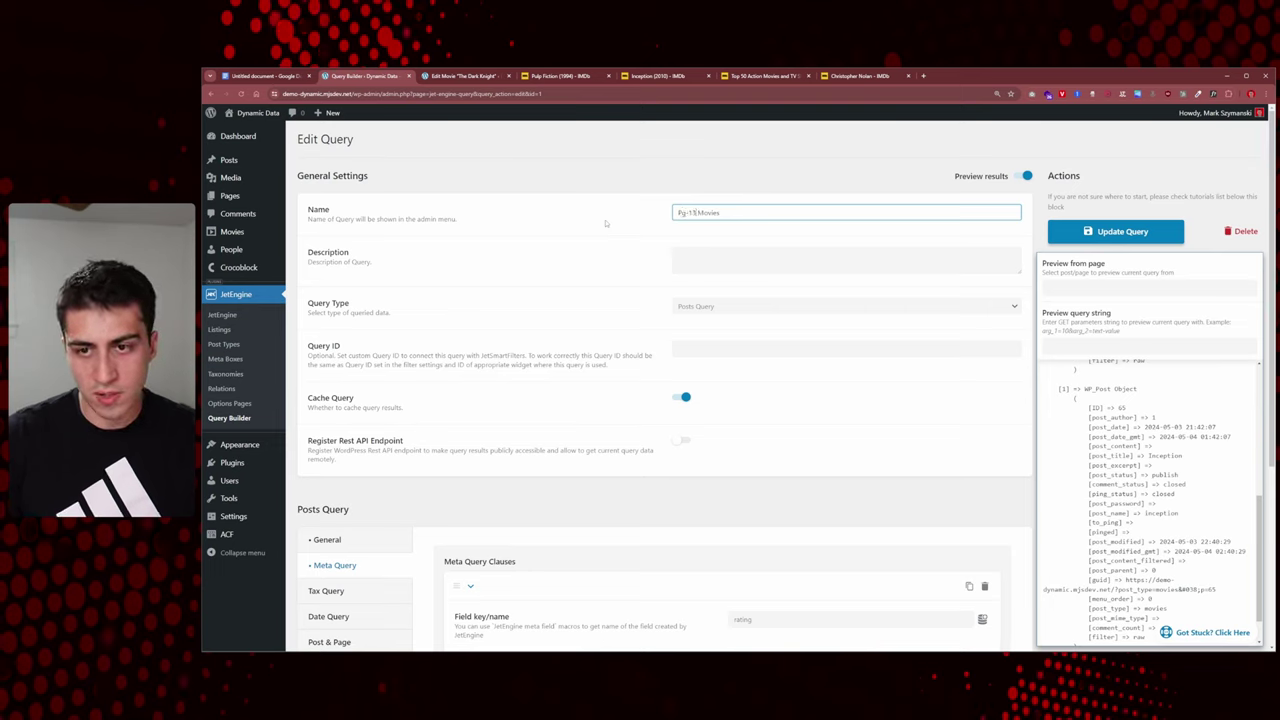
pyautogui.hotkey('ctrl', 'a')
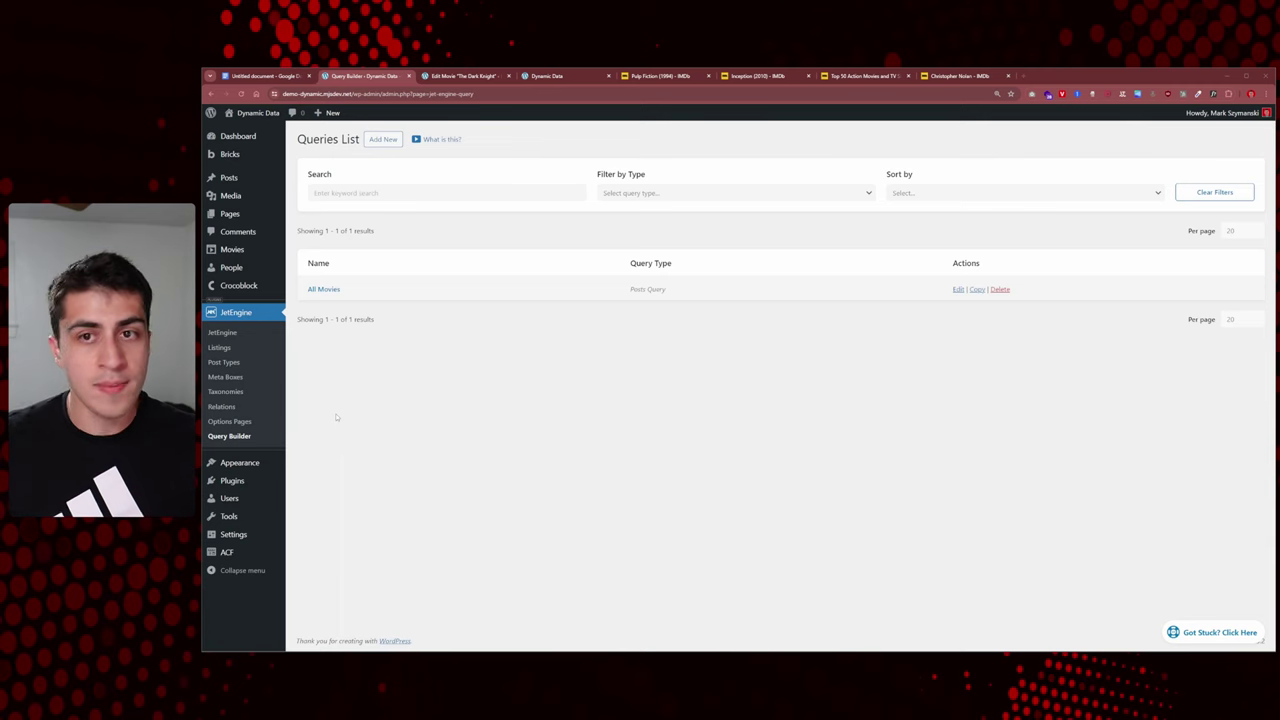
# - Review the IMDb movie pages and the Top 50 Action listing as a model, and return to the queries list
pyautogui.click(752, 76)
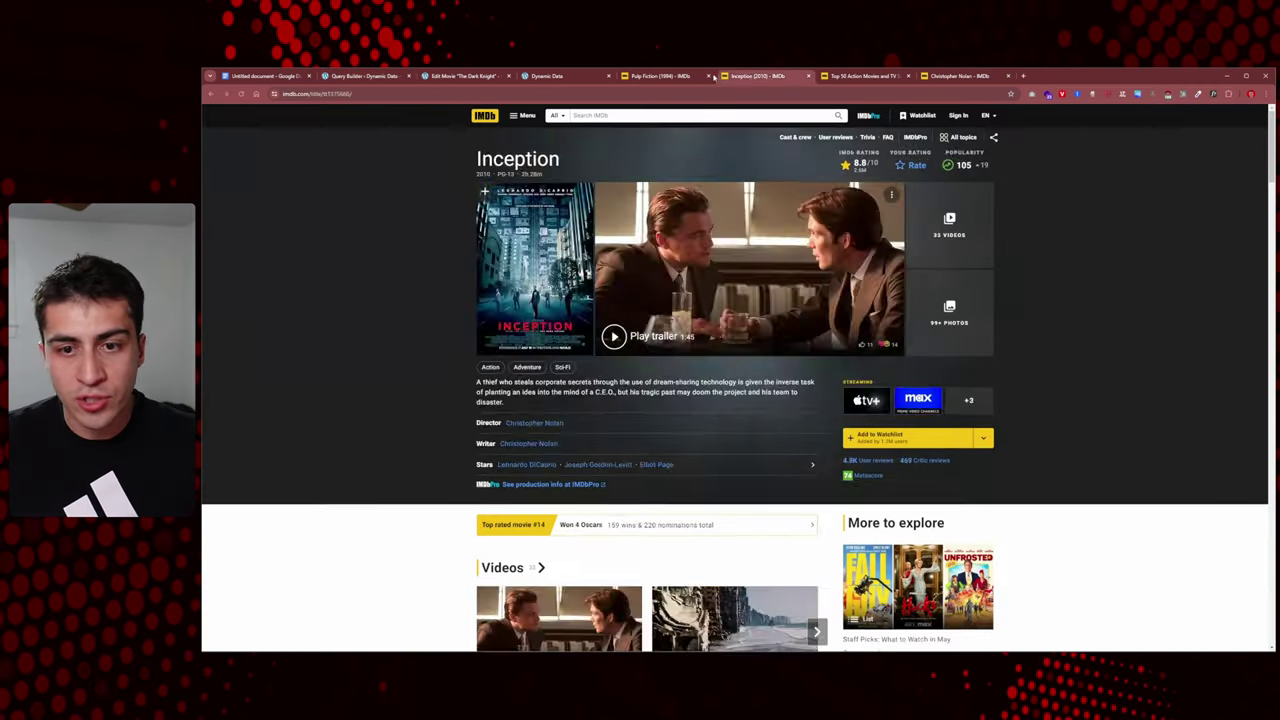
pyautogui.click(681, 76)
pyautogui.click(860, 76)
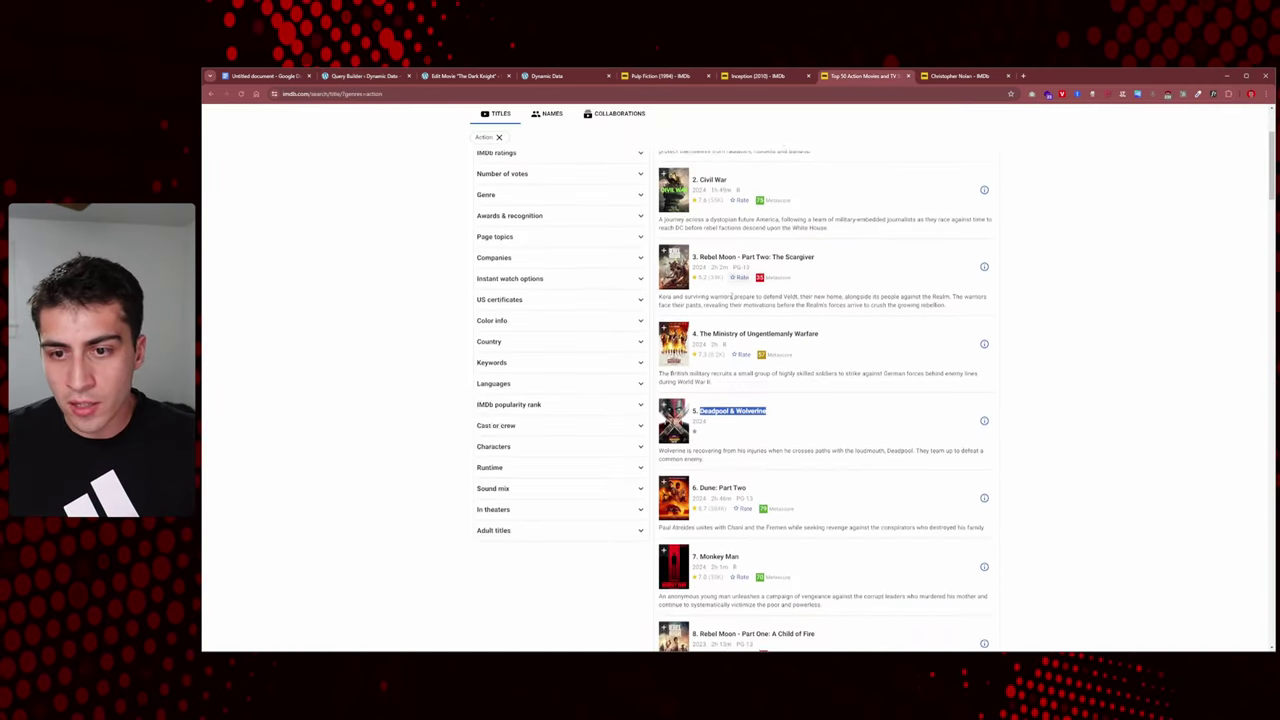
pyautogui.scroll(2, 732, 203)
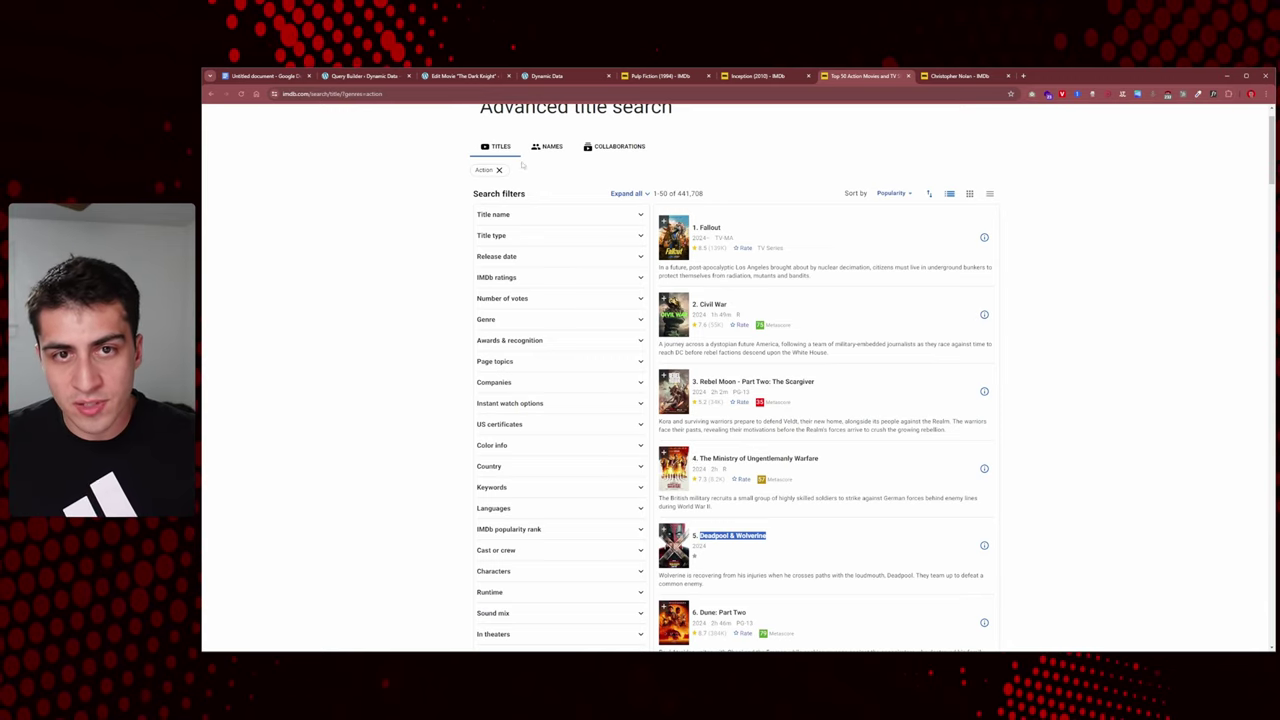
pyautogui.click(390, 79)
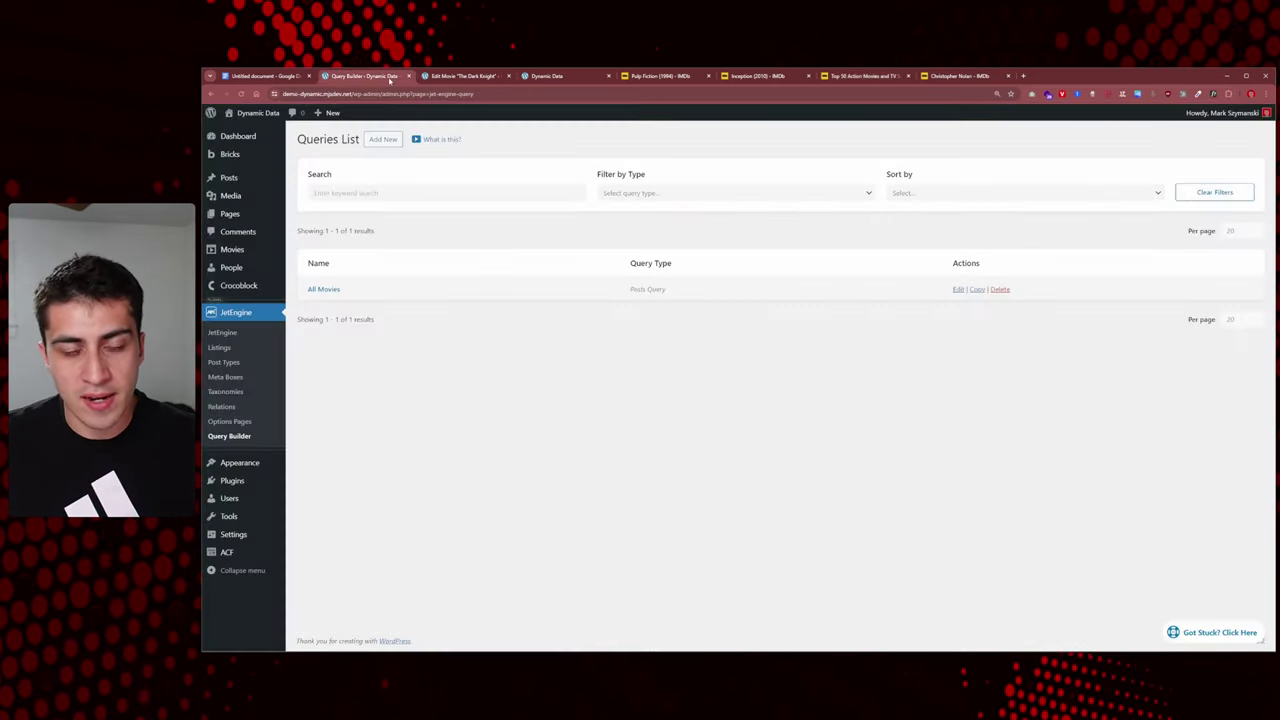
# - Go to the site's home page and open it in the Bricks builder in a new tab
pyautogui.hotkey('ctrl', '4')
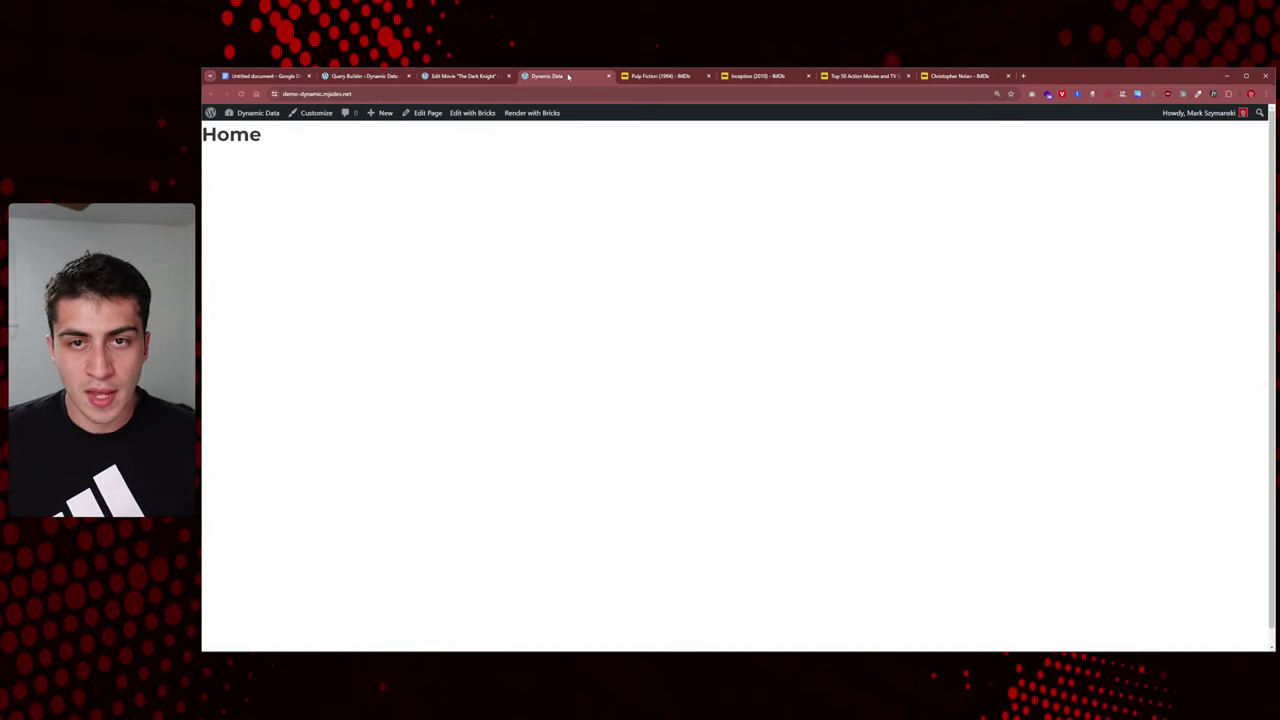
pyautogui.moveTo(476, 121)
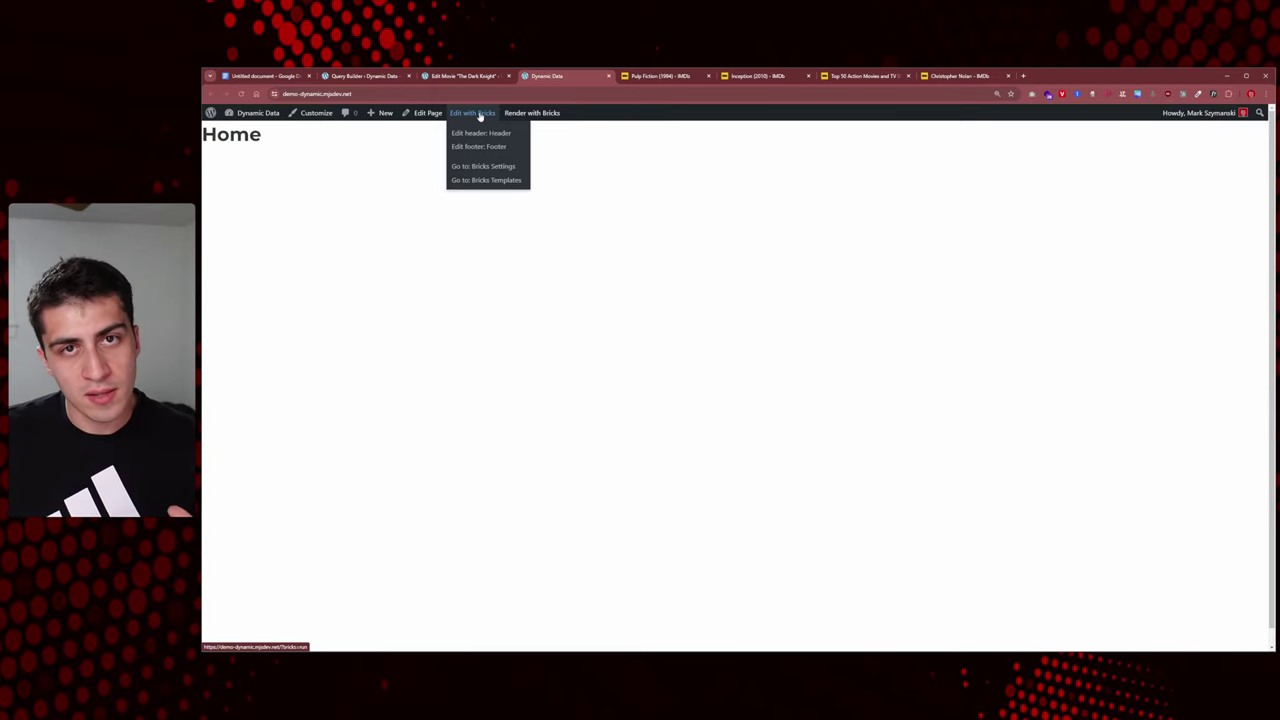
pyautogui.keyDown('ctrl'); pyautogui.click(481, 116); pyautogui.keyUp('ctrl')
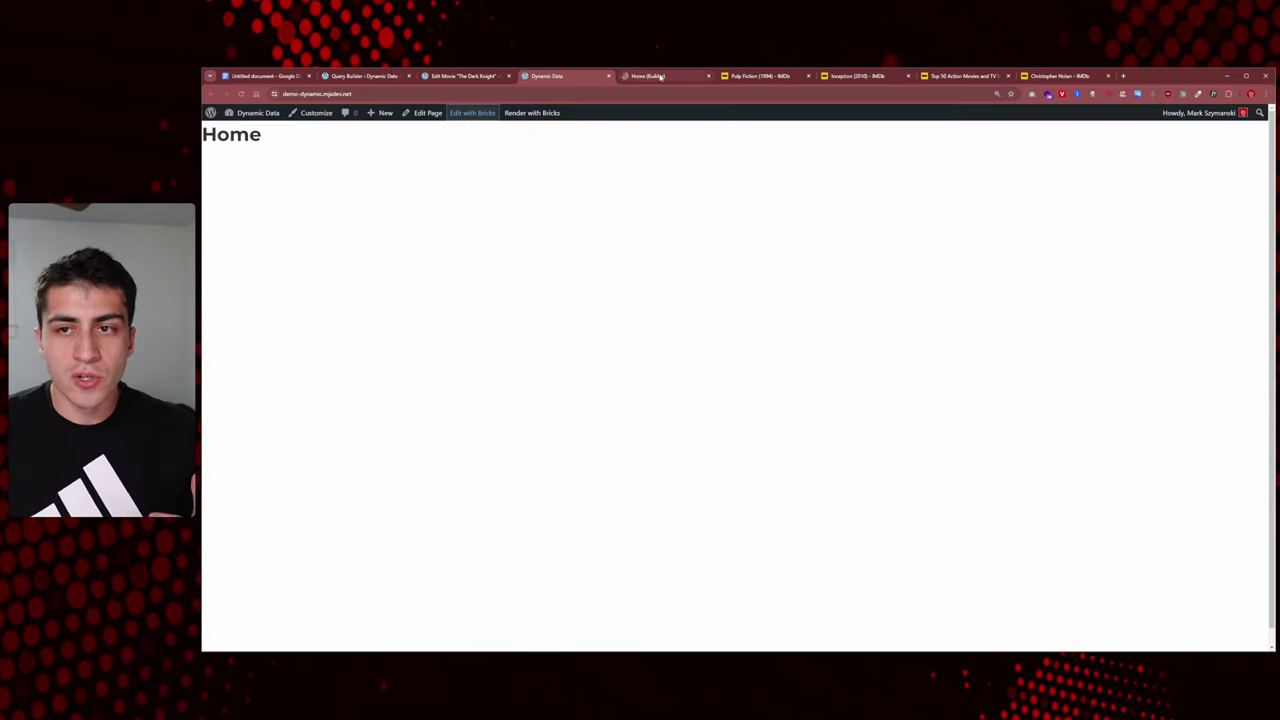
pyautogui.click(660, 76)
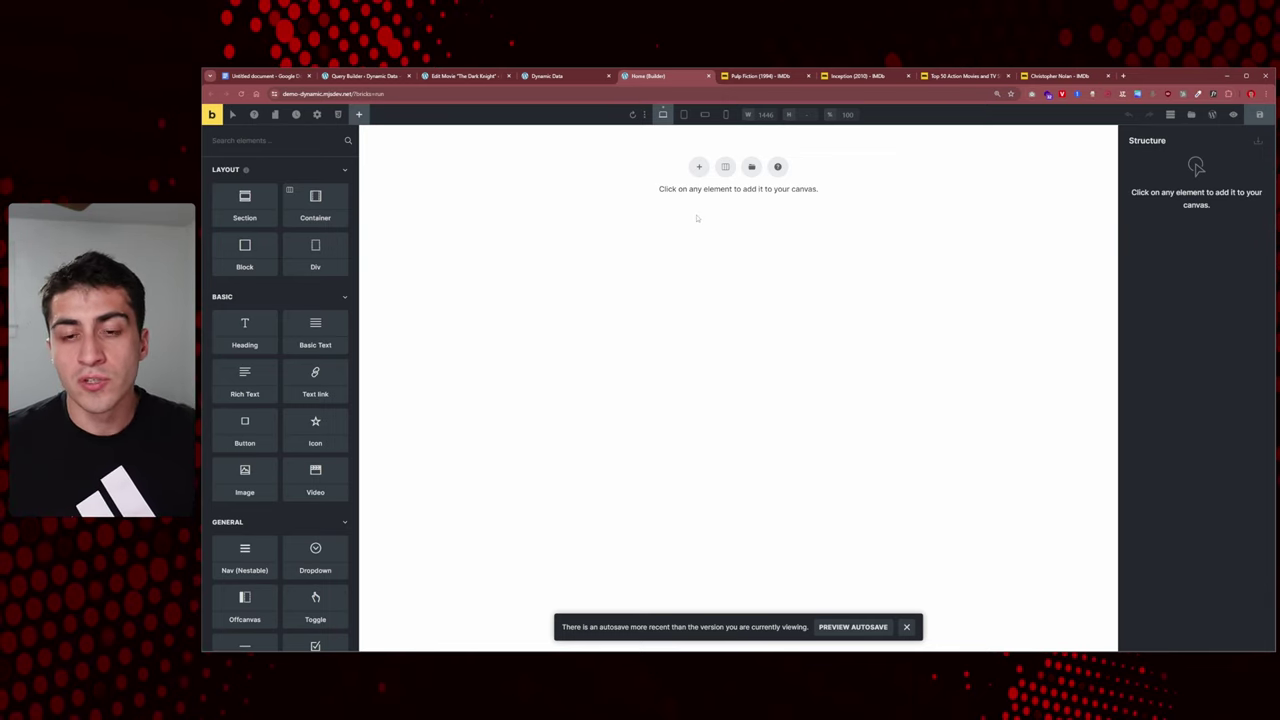
# - Add a section with a container to the empty canvas and nest a block inside the container
pyautogui.click(699, 167)
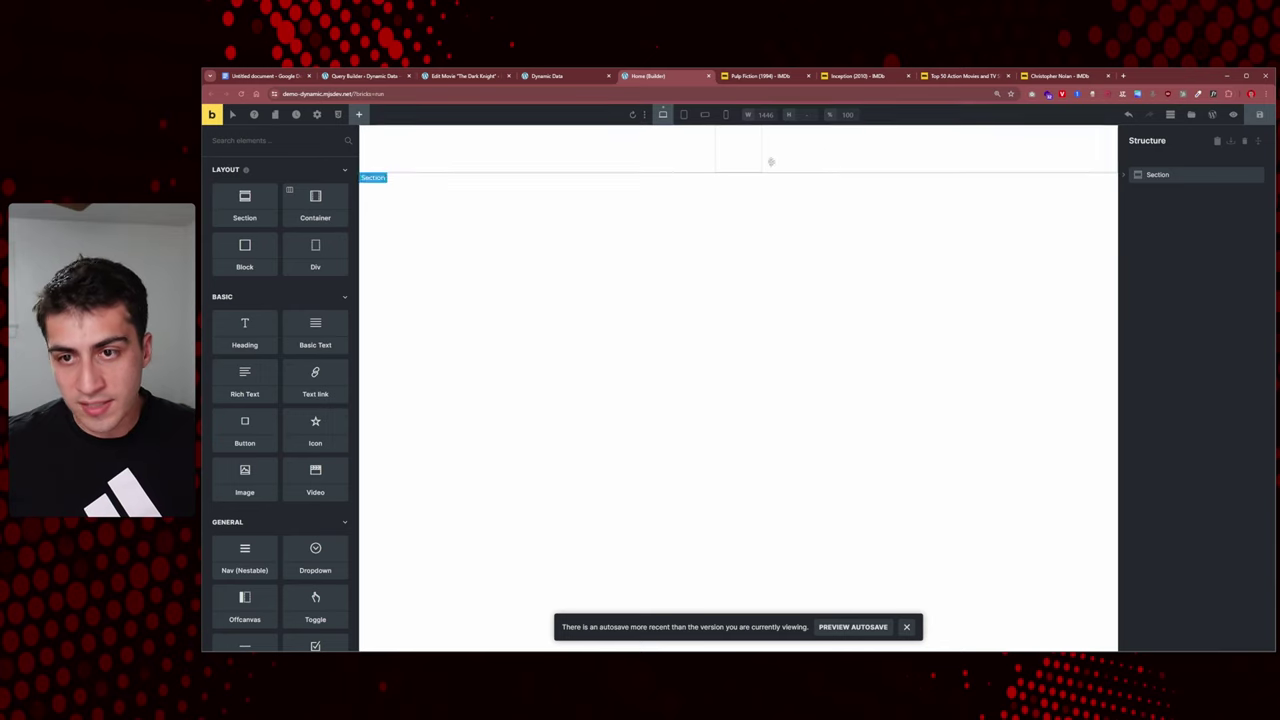
pyautogui.click(316, 200)
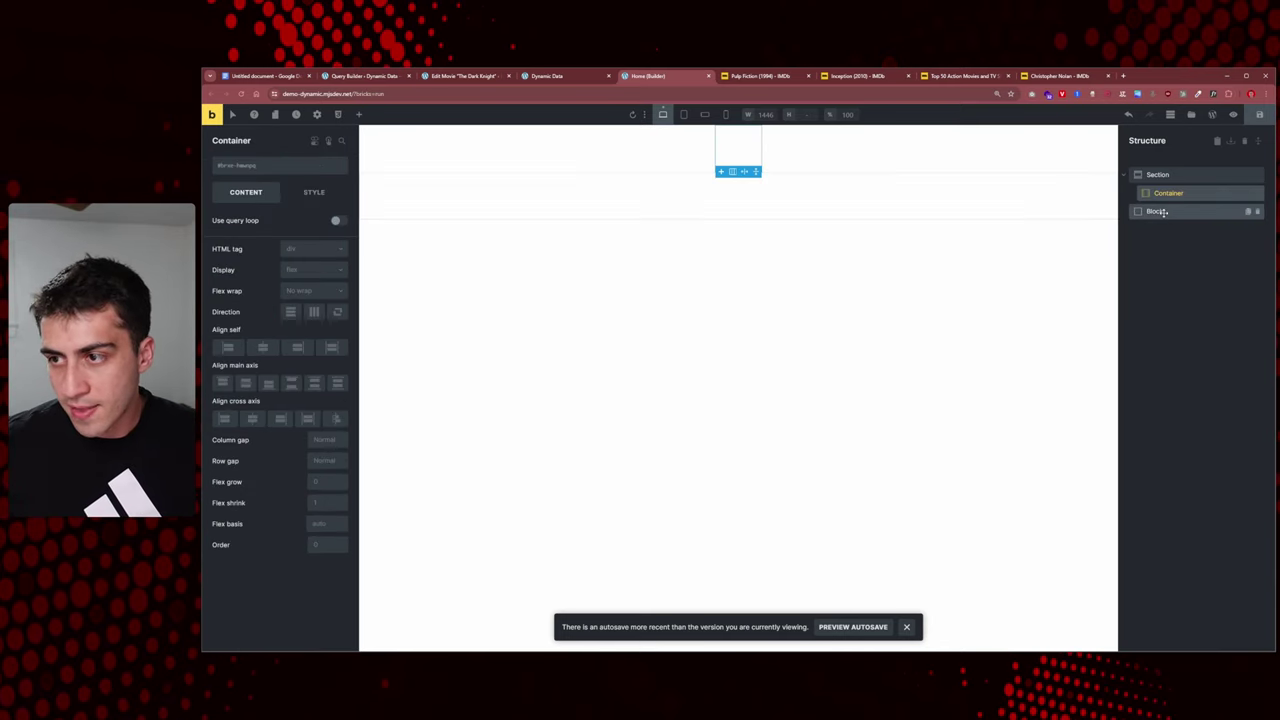
pyautogui.moveTo(1163, 212)
pyautogui.mouseDown()
pyautogui.moveTo(1174, 194)
pyautogui.moveTo(1146, 194)
pyautogui.mouseUp()
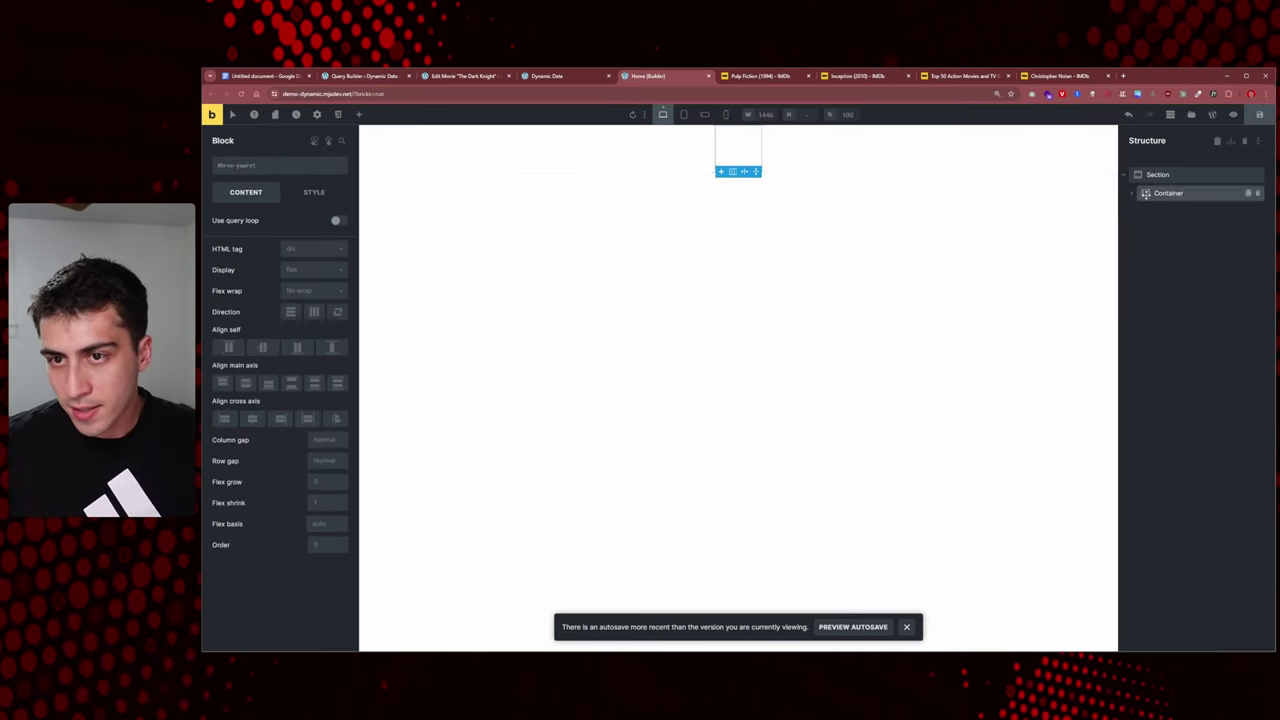
# - Add a heading and two basic text elements inside the block
pyautogui.hotkey('ctrl', 'shift', 'e')
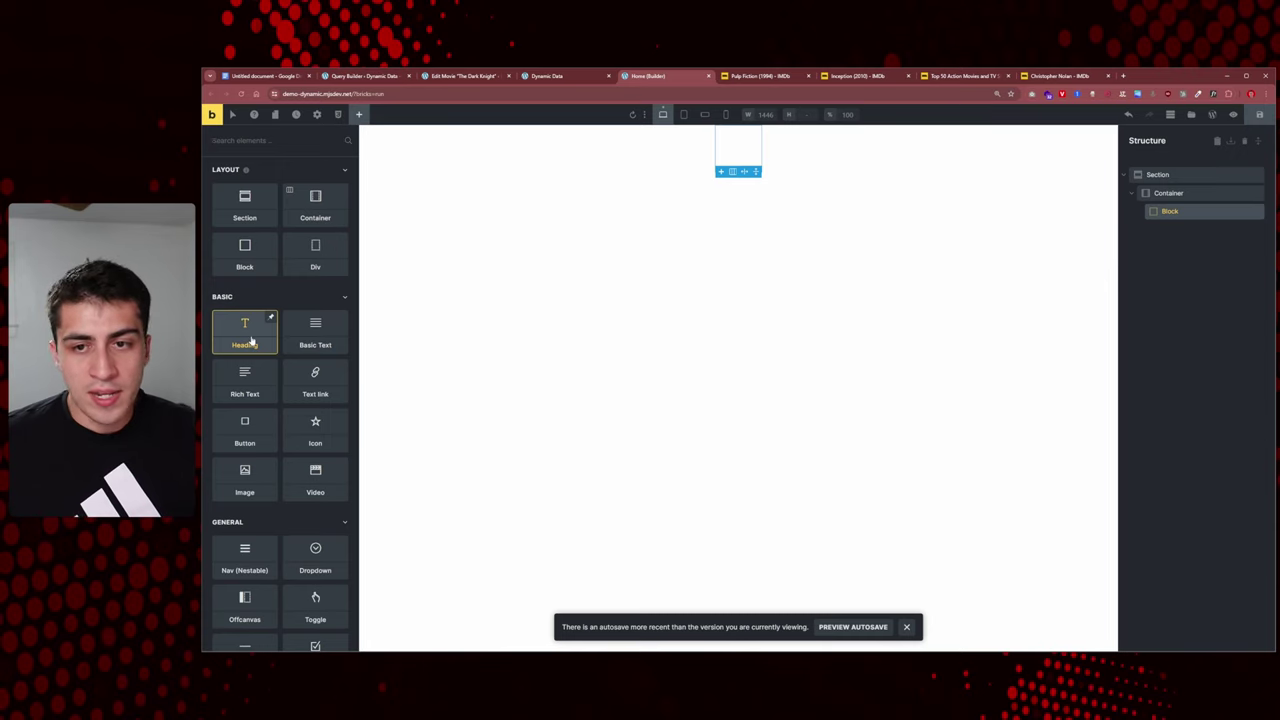
pyautogui.click(250, 340)
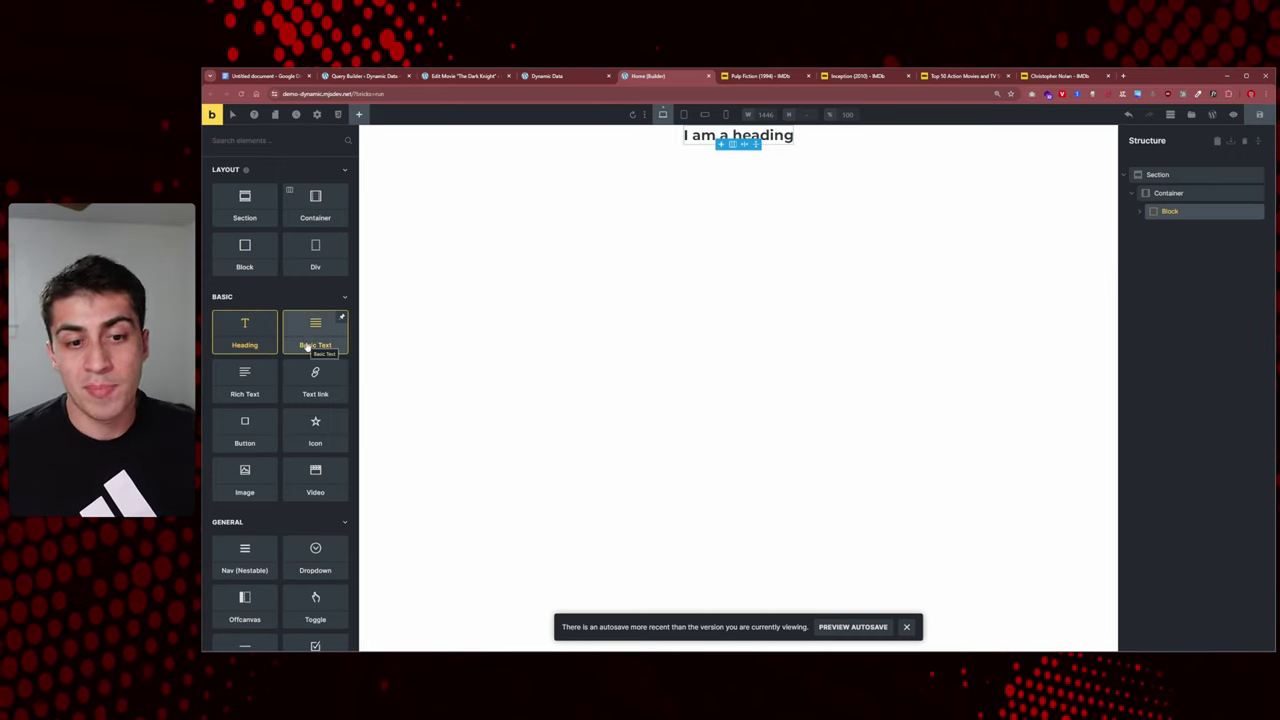
pyautogui.click(307, 345)
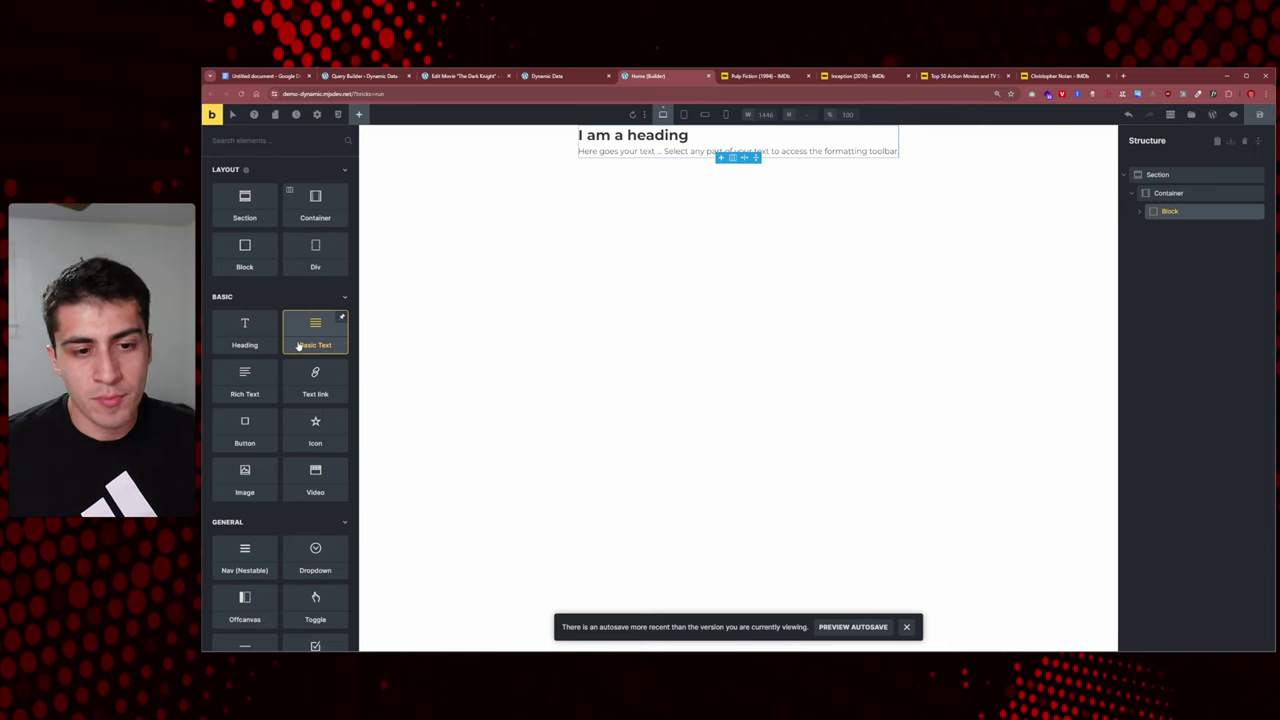
pyautogui.click(298, 344)
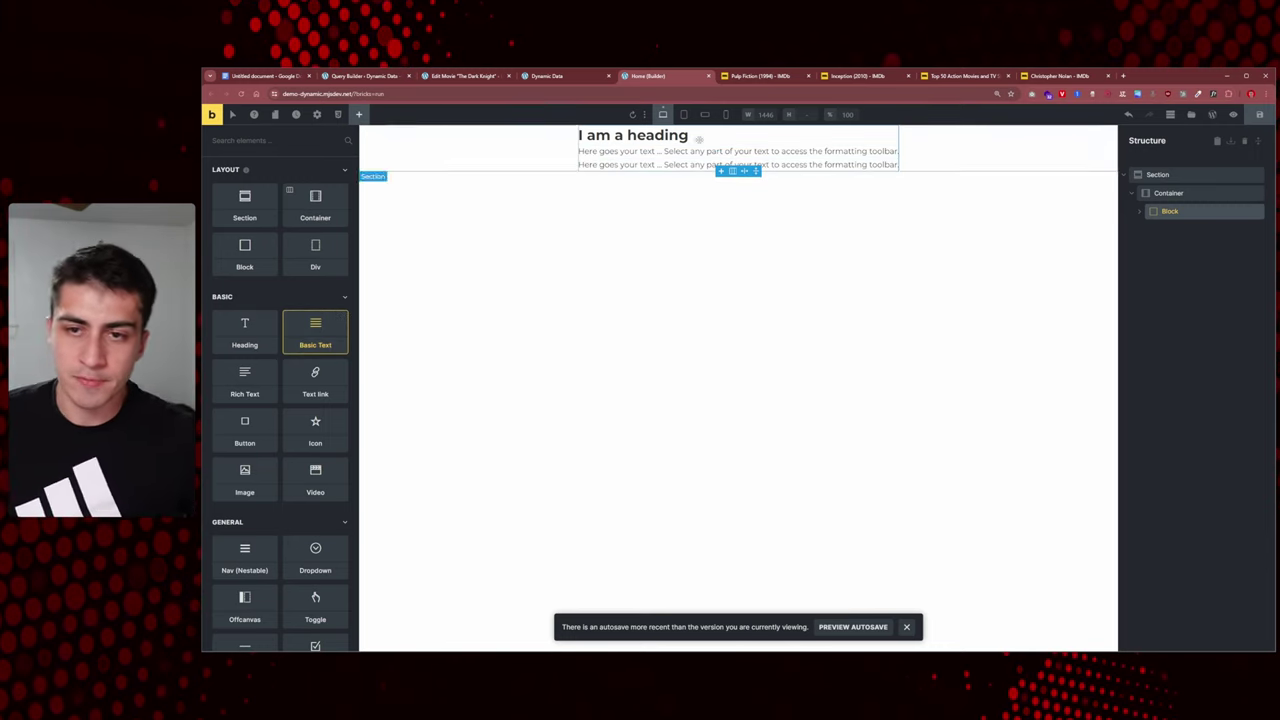
# - Rename the block's heading as Title and its two basic text elements as Rating and Date in the structure
pyautogui.click(1255, 148)
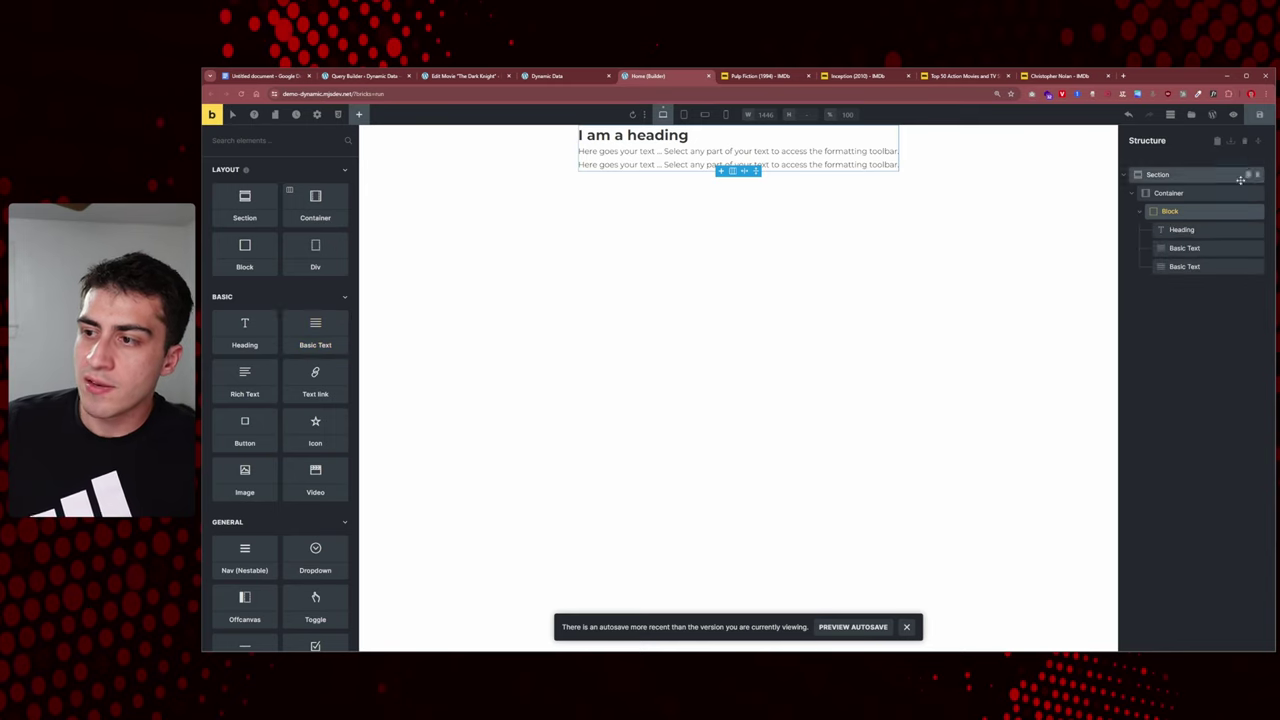
pyautogui.doubleClick(1190, 230)
pyautogui.write('Title')
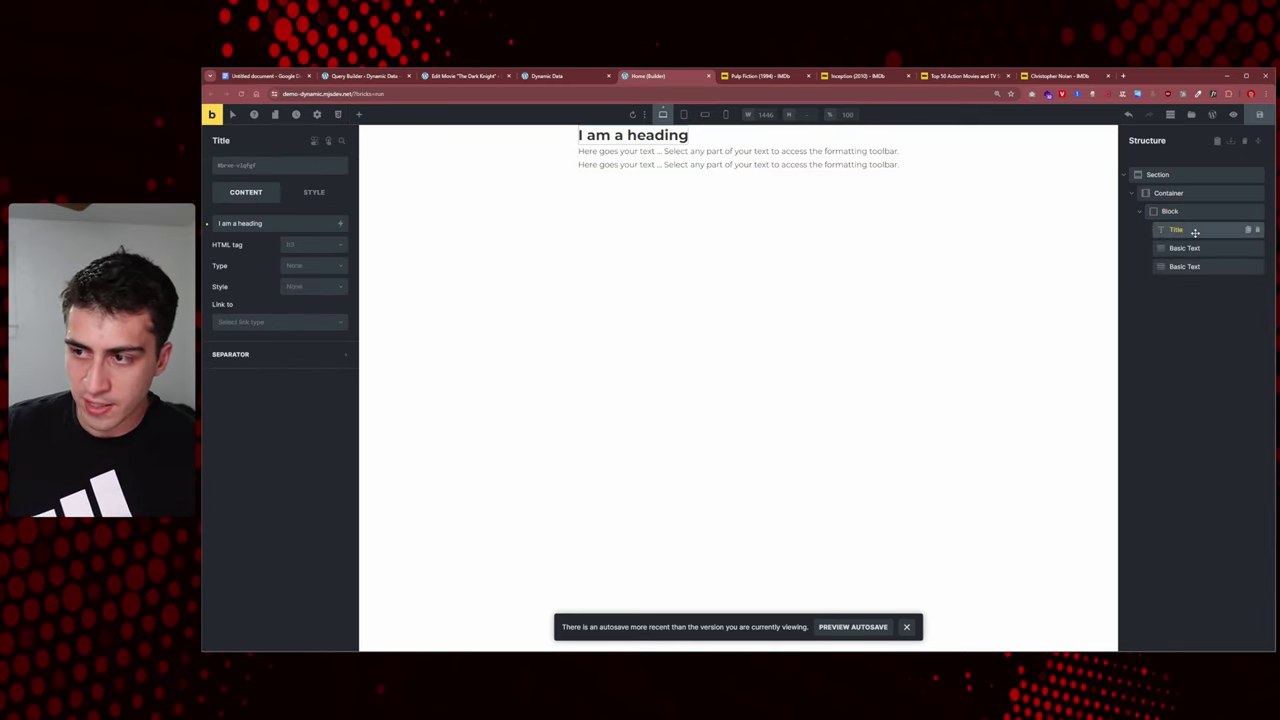
pyautogui.press('Tab')
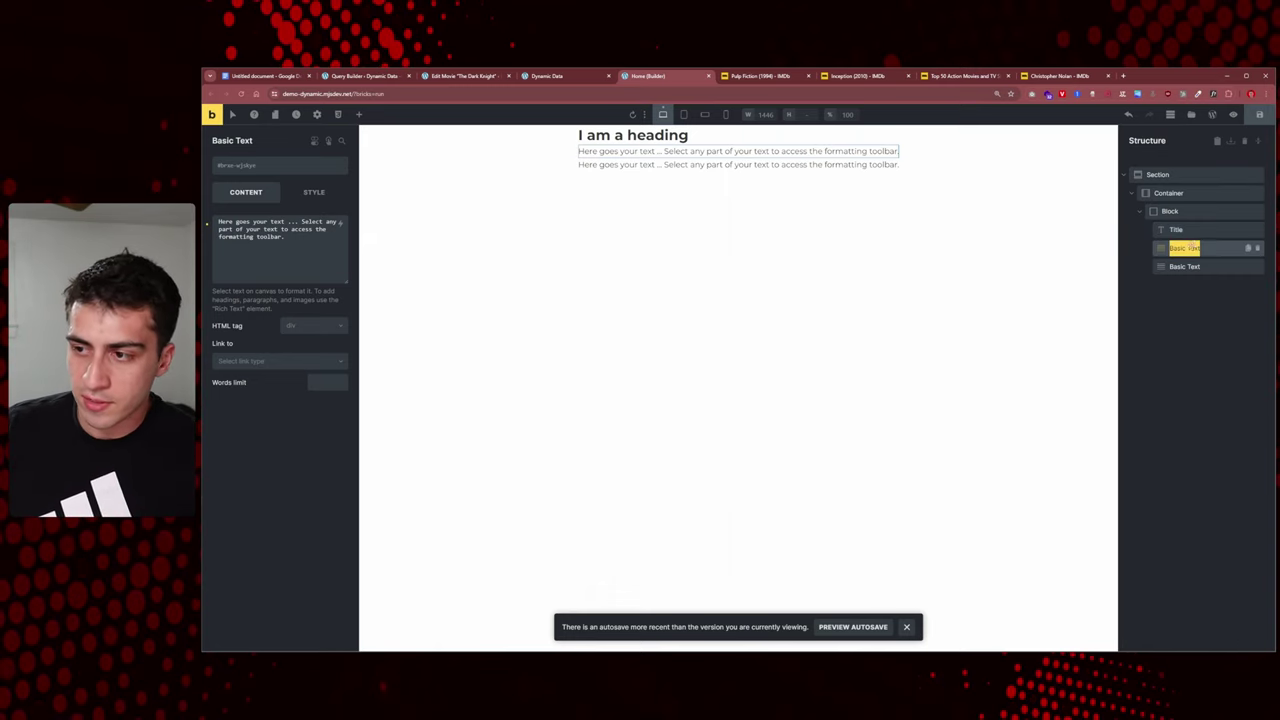
pyautogui.press('Right')
pyautogui.write('RArtin')
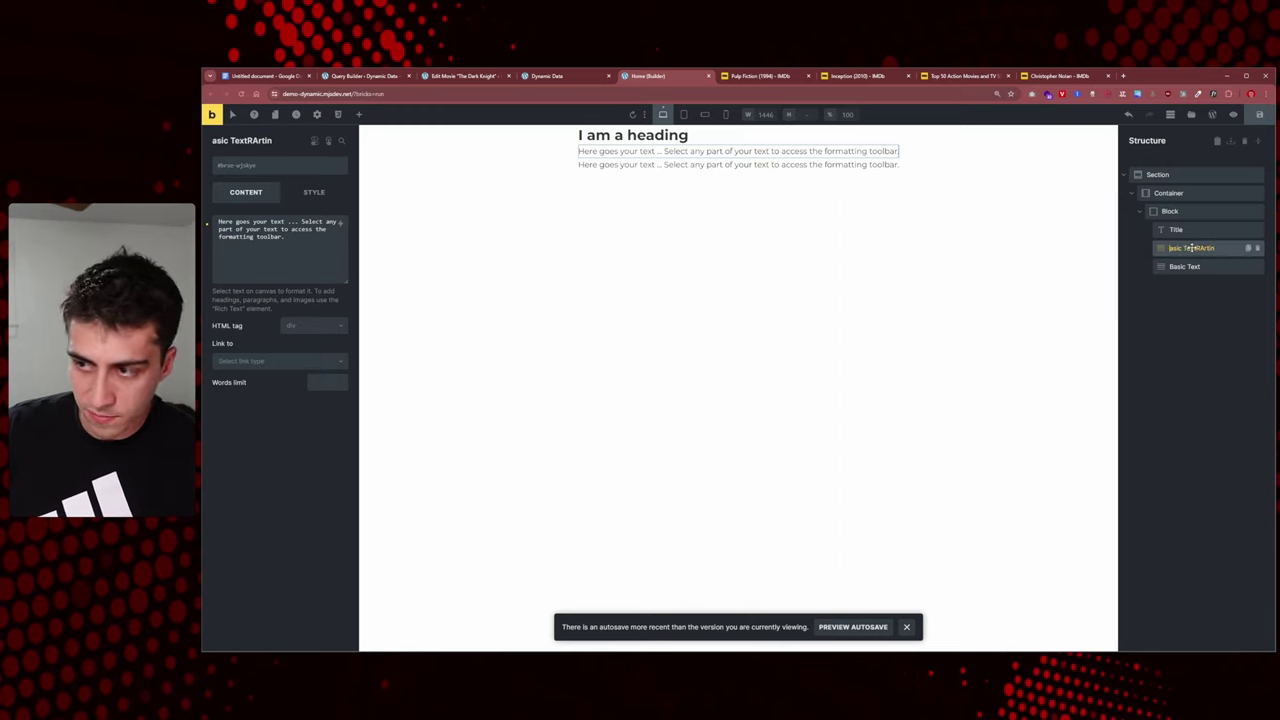
pyautogui.hotkey('ctrl', 'a')
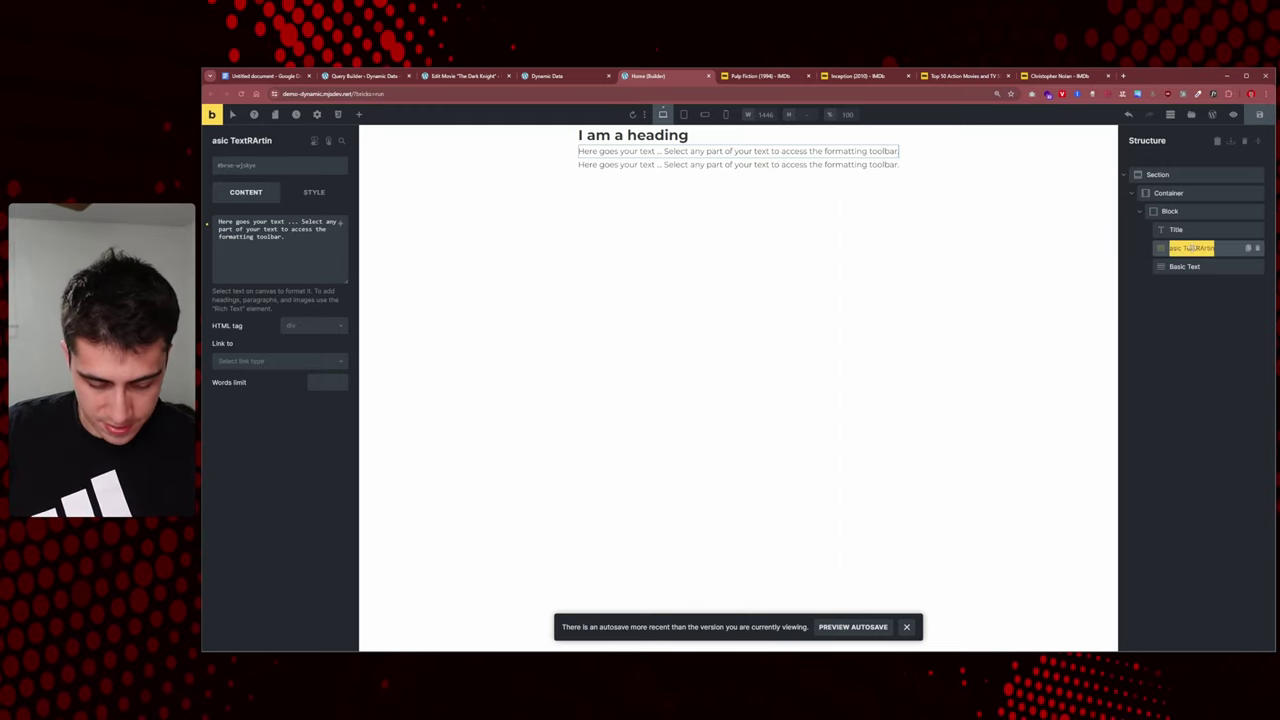
pyautogui.write('Rating')
pyautogui.press('Tab')
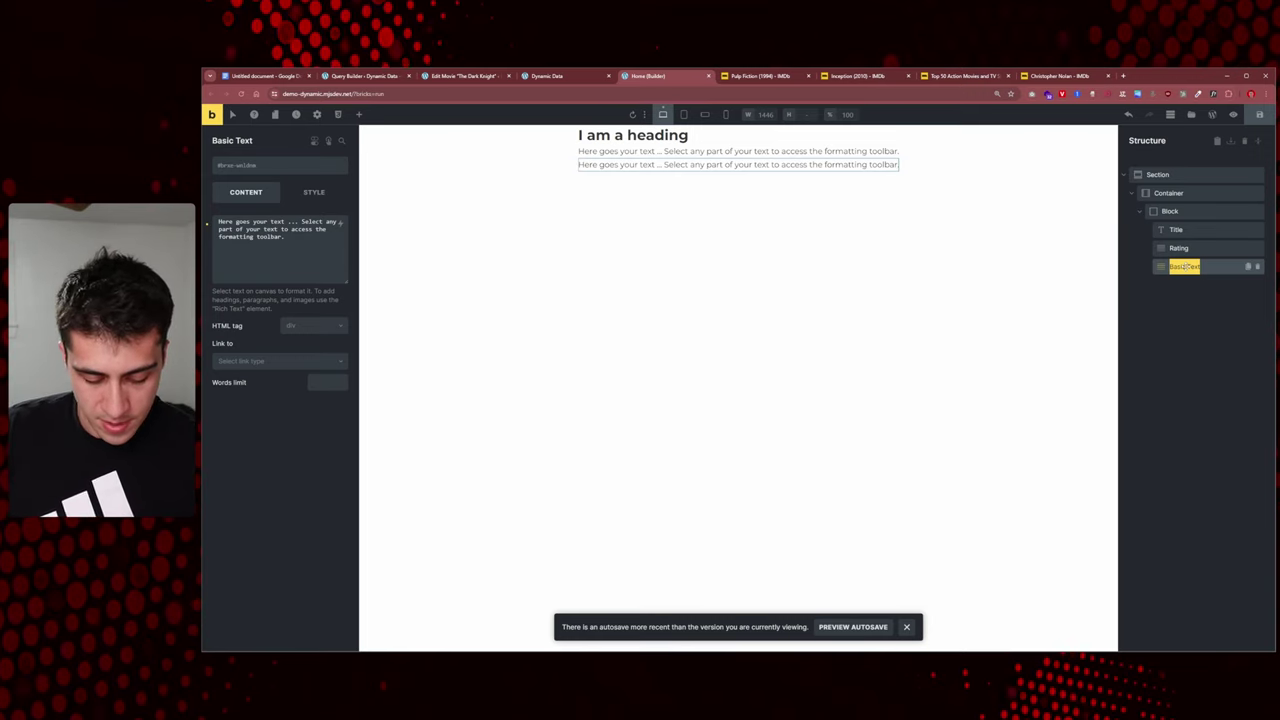
pyautogui.write('Date')
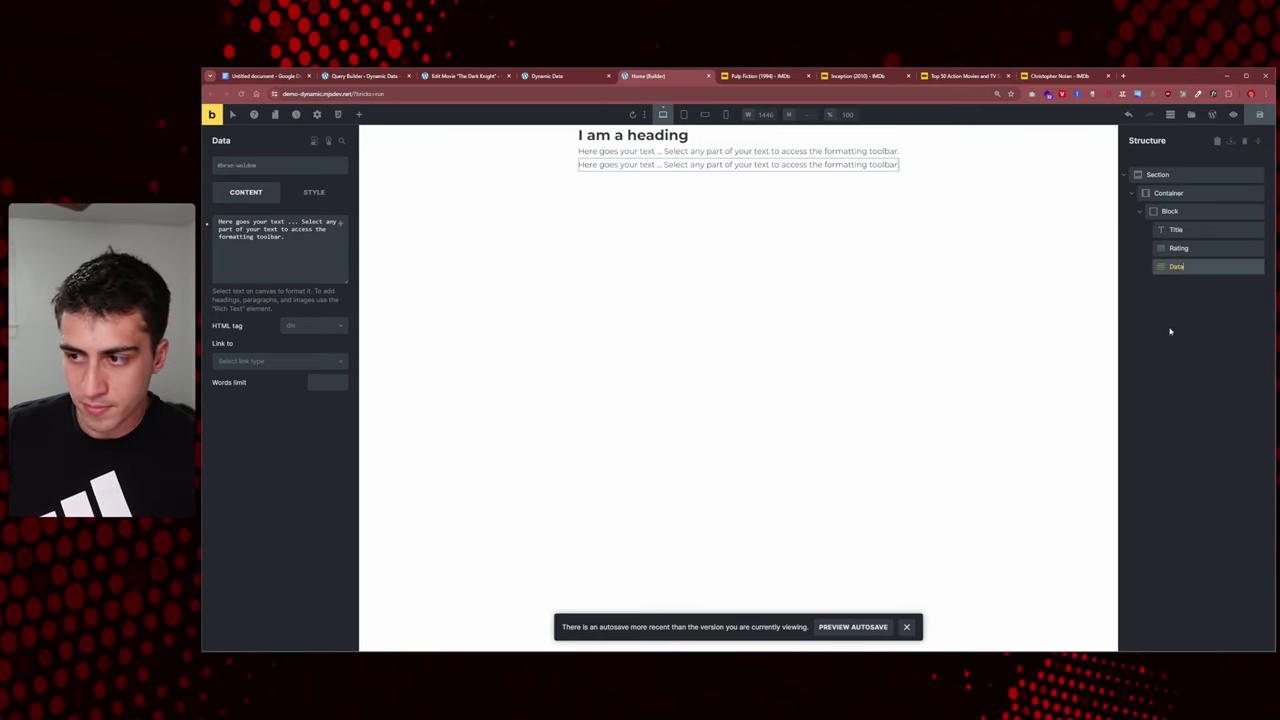
pyautogui.click(1197, 317)
# - Replace the Title heading's placeholder with the static text "Pulp Ficiton"
pyautogui.click(1176, 230)
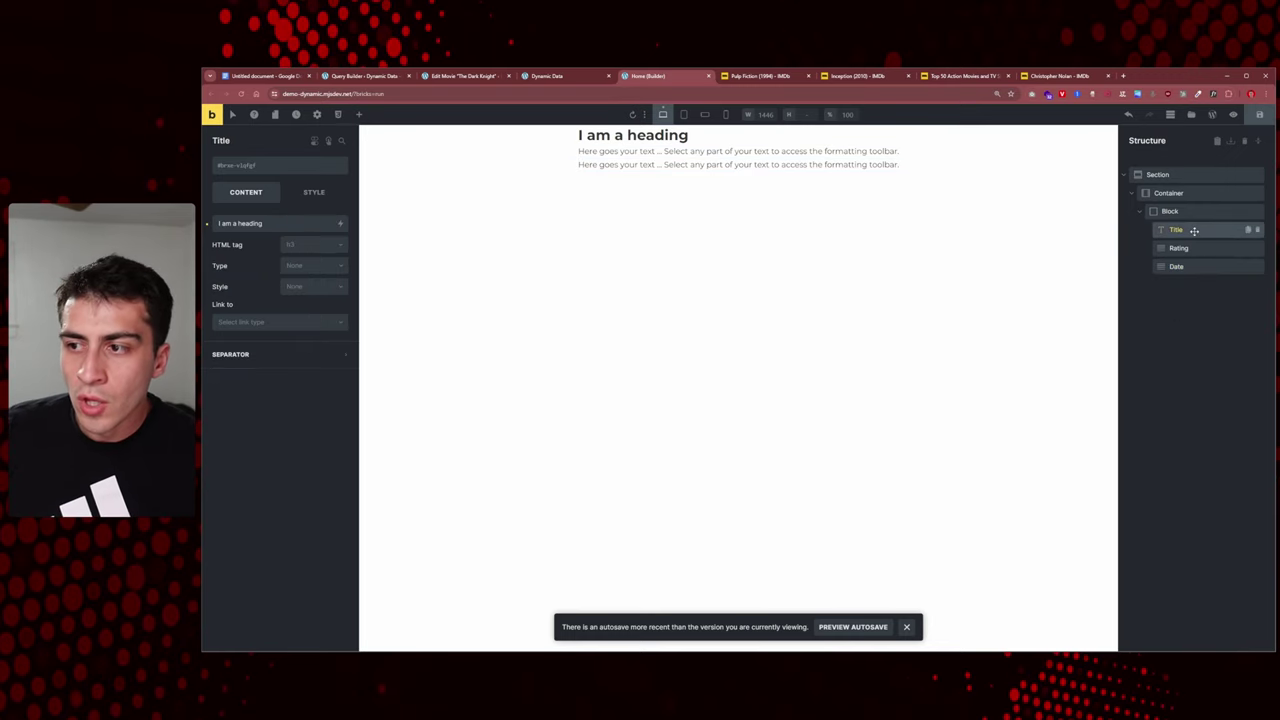
pyautogui.tripleClick(659, 137)
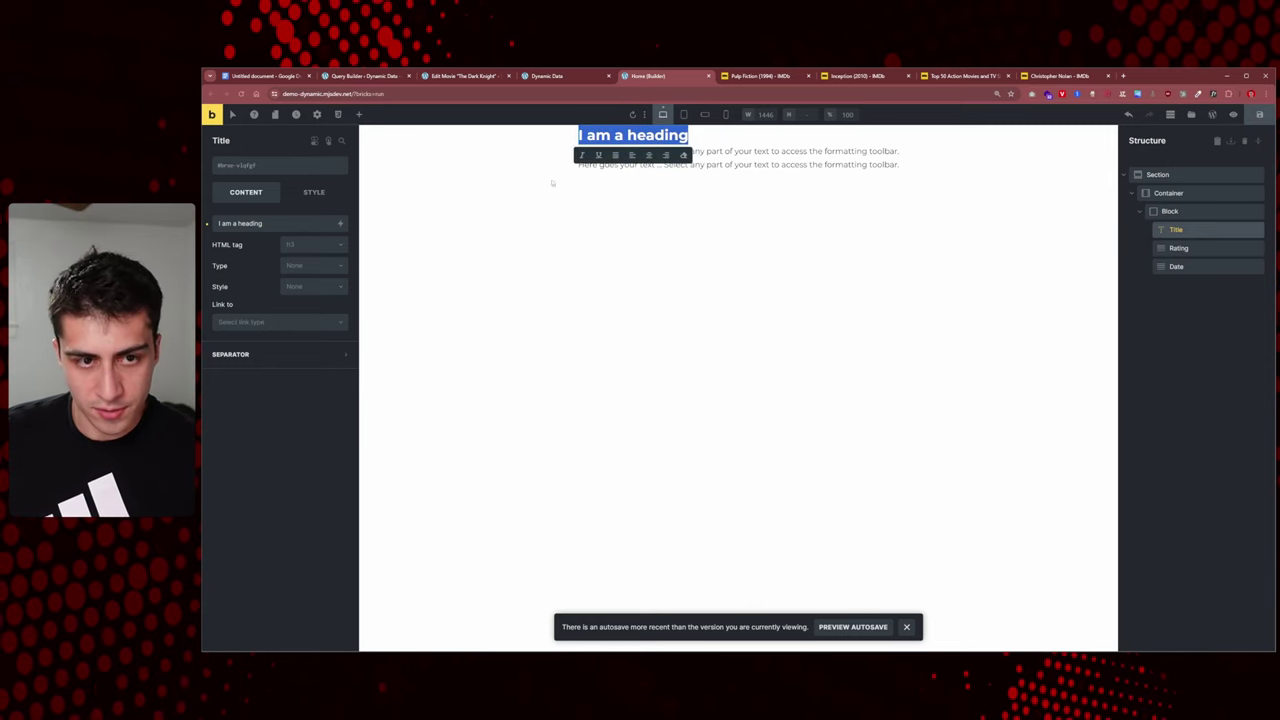
pyautogui.tripleClick(283, 224)
pyautogui.write('Pupl')
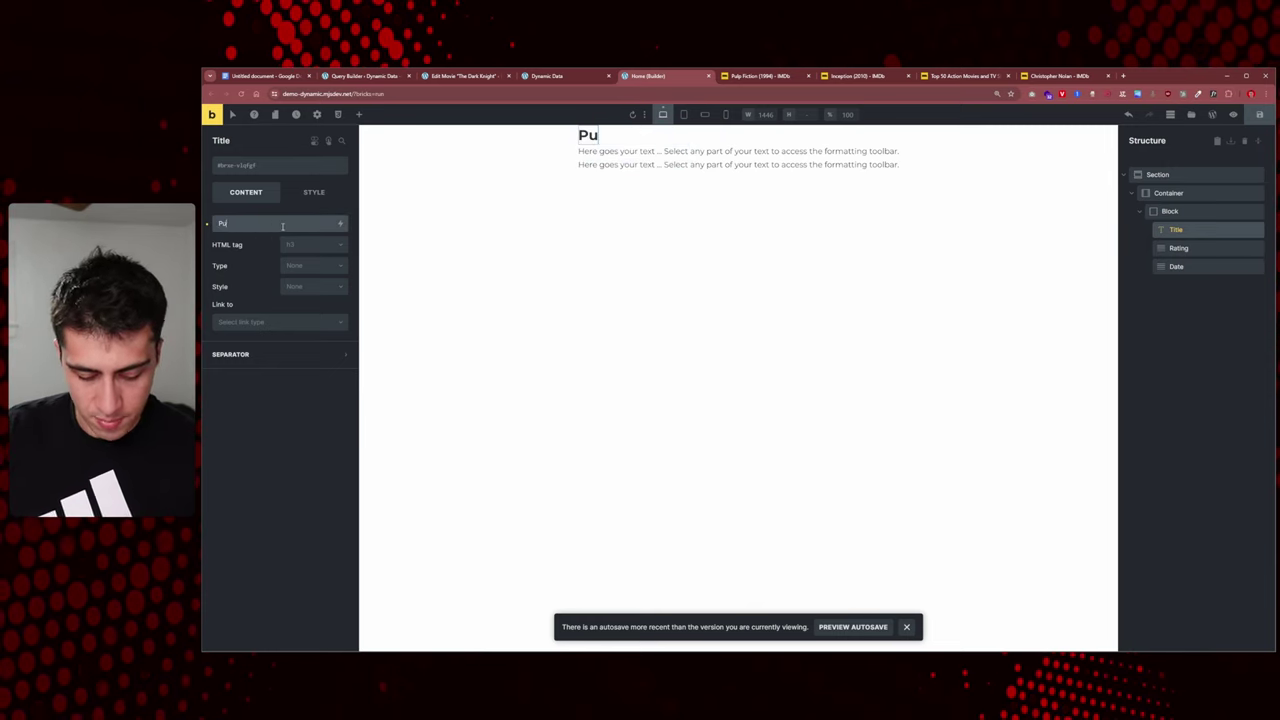
pyautogui.press('BackSpace')
pyautogui.press('BackSpace')
pyautogui.write('lp Ficiton')
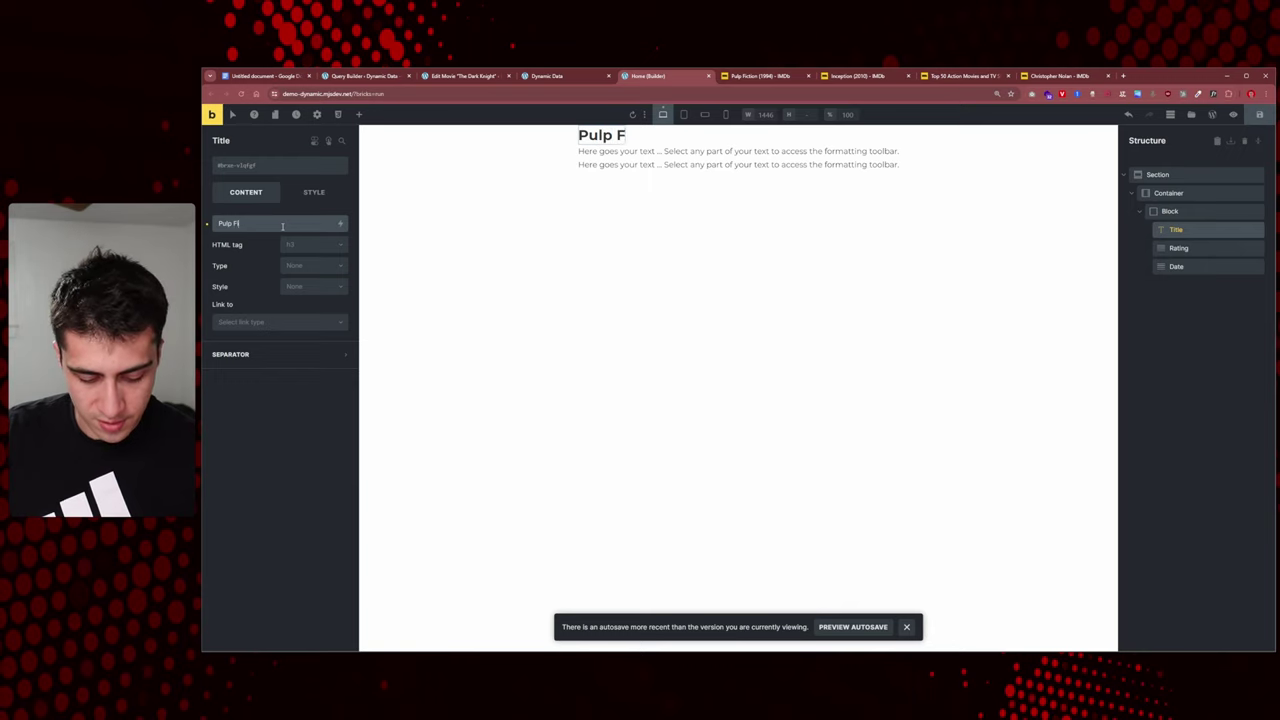
# - Clear the Title heading's static text and fill it with the Post title dynamic data tag
pyautogui.tripleClick(283, 226)
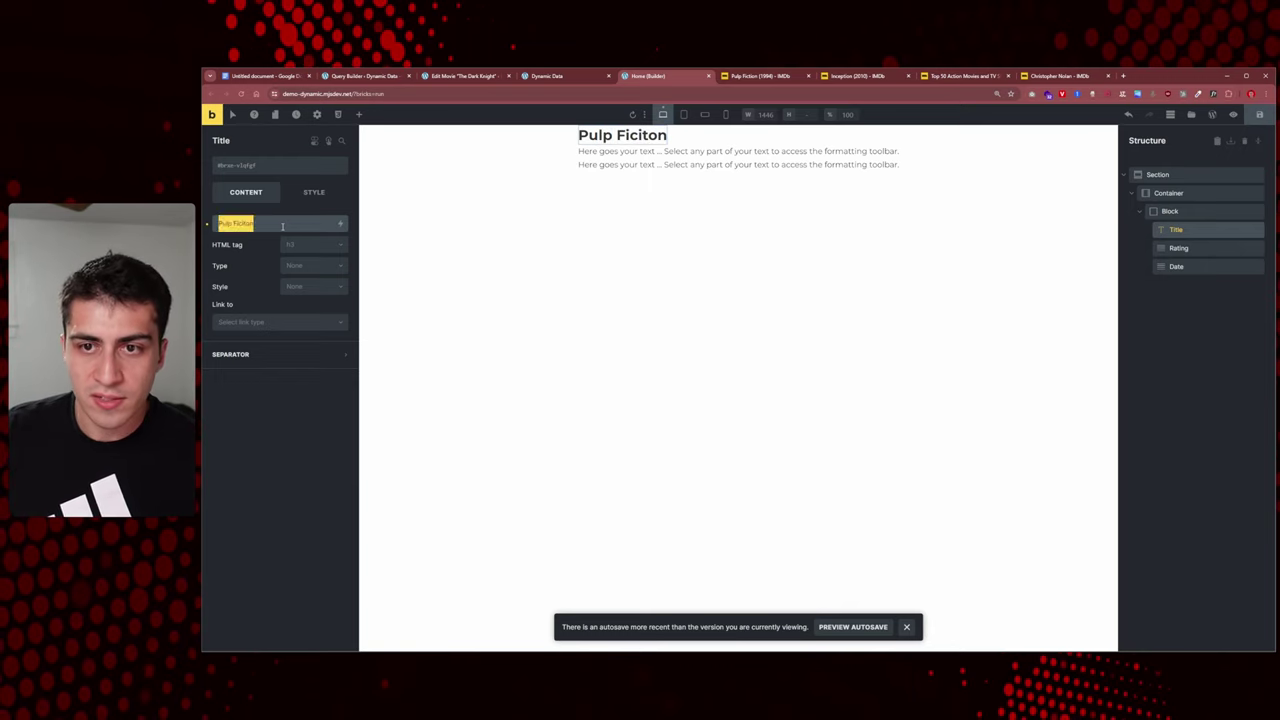
pyautogui.press('BackSpace')
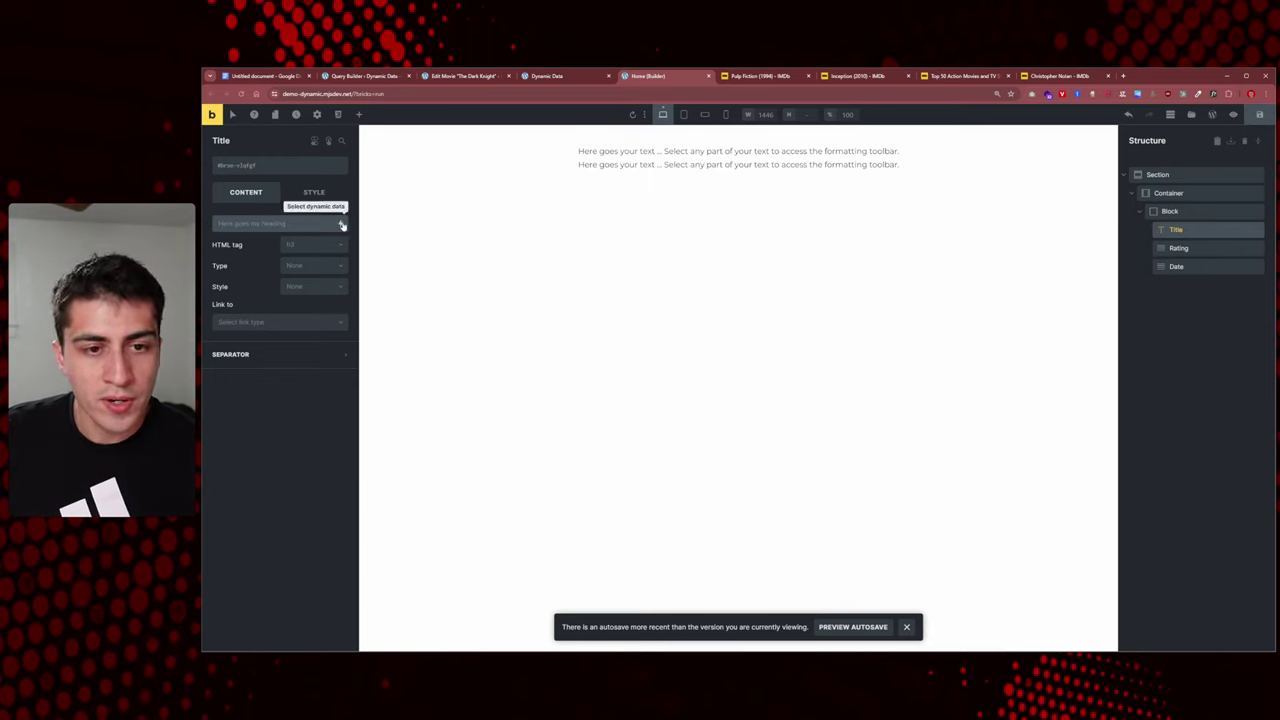
pyautogui.click(341, 226)
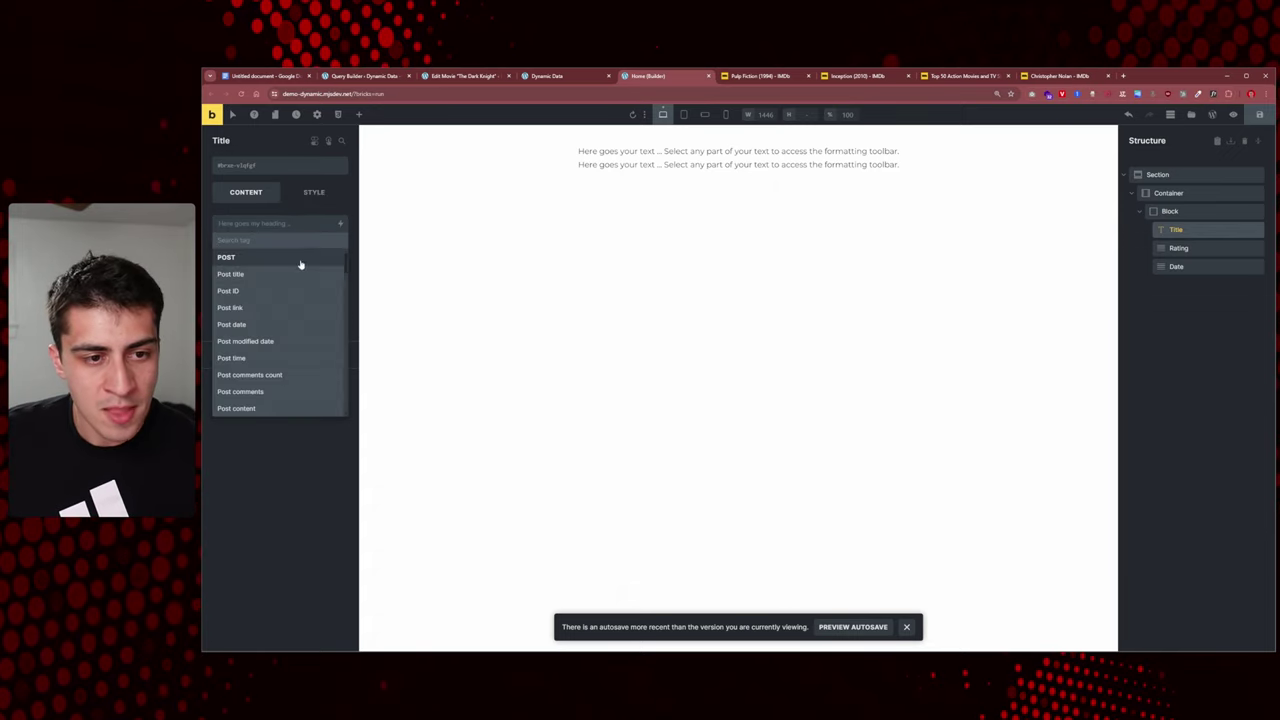
pyautogui.click(280, 276)
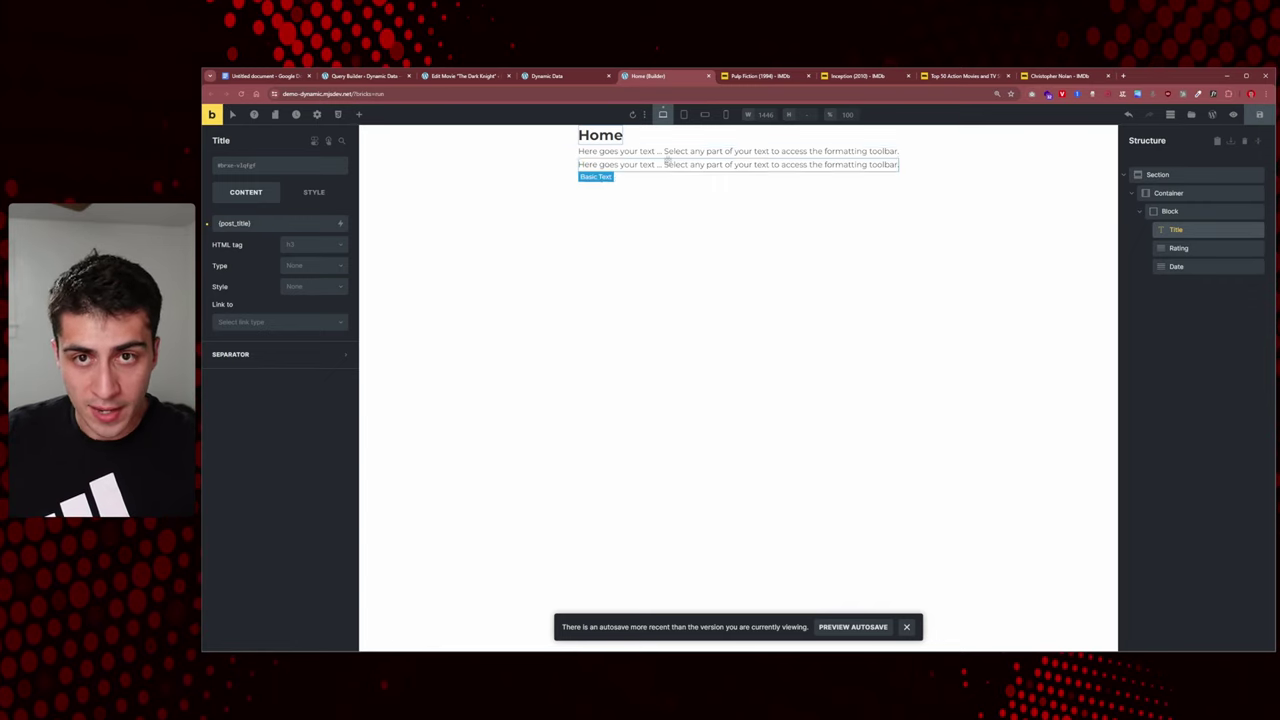
# - Replace the Rating element's placeholder text with the ACF Rating dynamic data tag
pyautogui.click(737, 151)
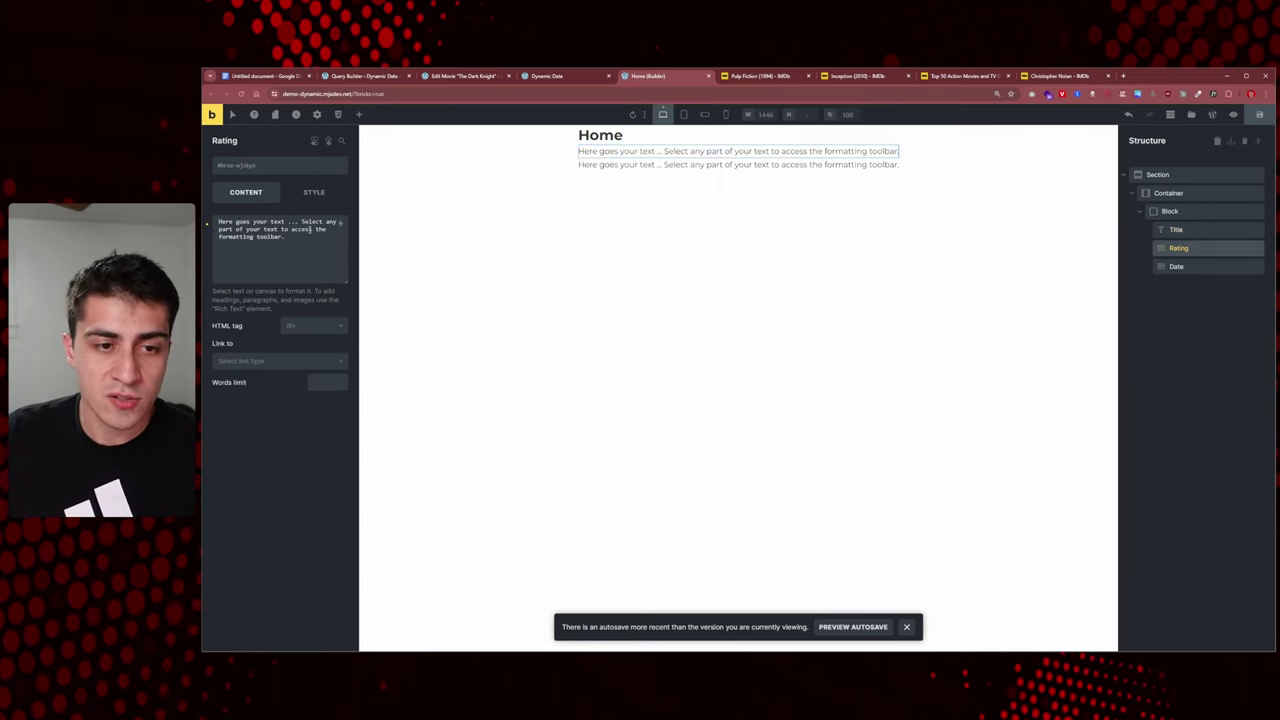
pyautogui.click(307, 235)
pyautogui.hotkey('ctrl', 'a')
pyautogui.press('BackSpace')
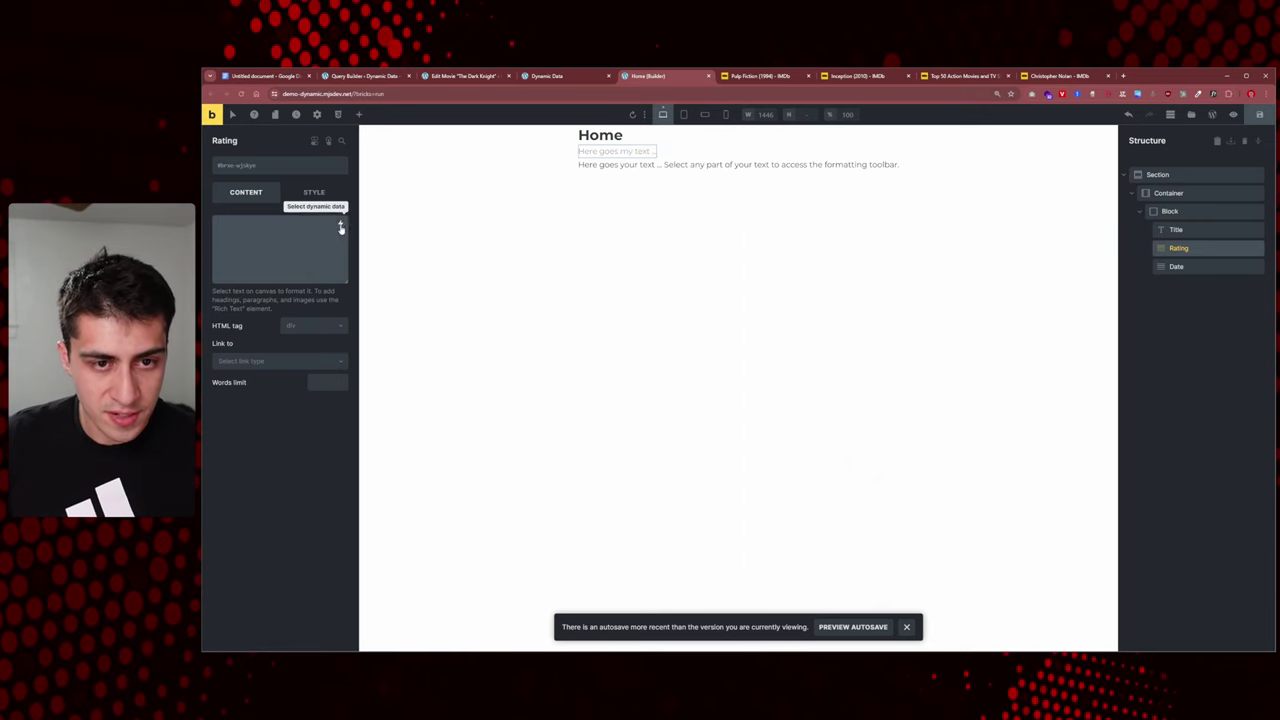
pyautogui.click(340, 222)
pyautogui.scroll(-5, 275, 362)
pyautogui.scroll(-10, 276, 372)
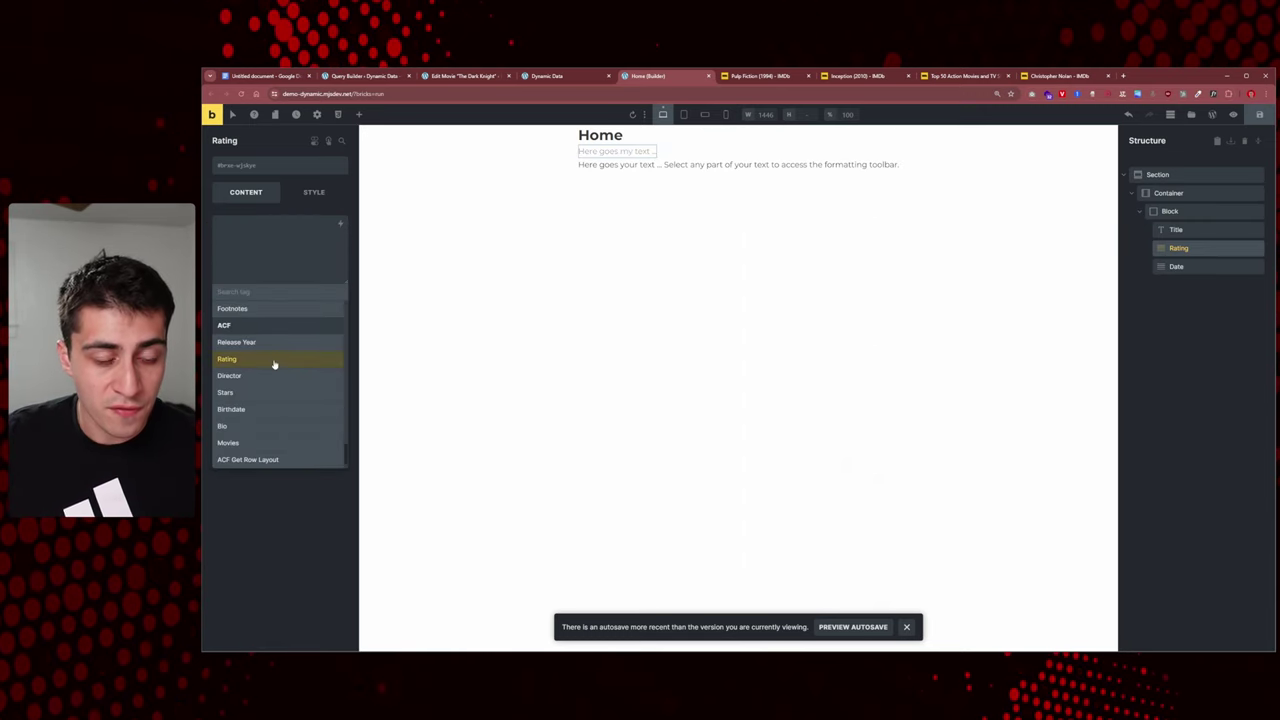
pyautogui.scroll(8, 280, 381)
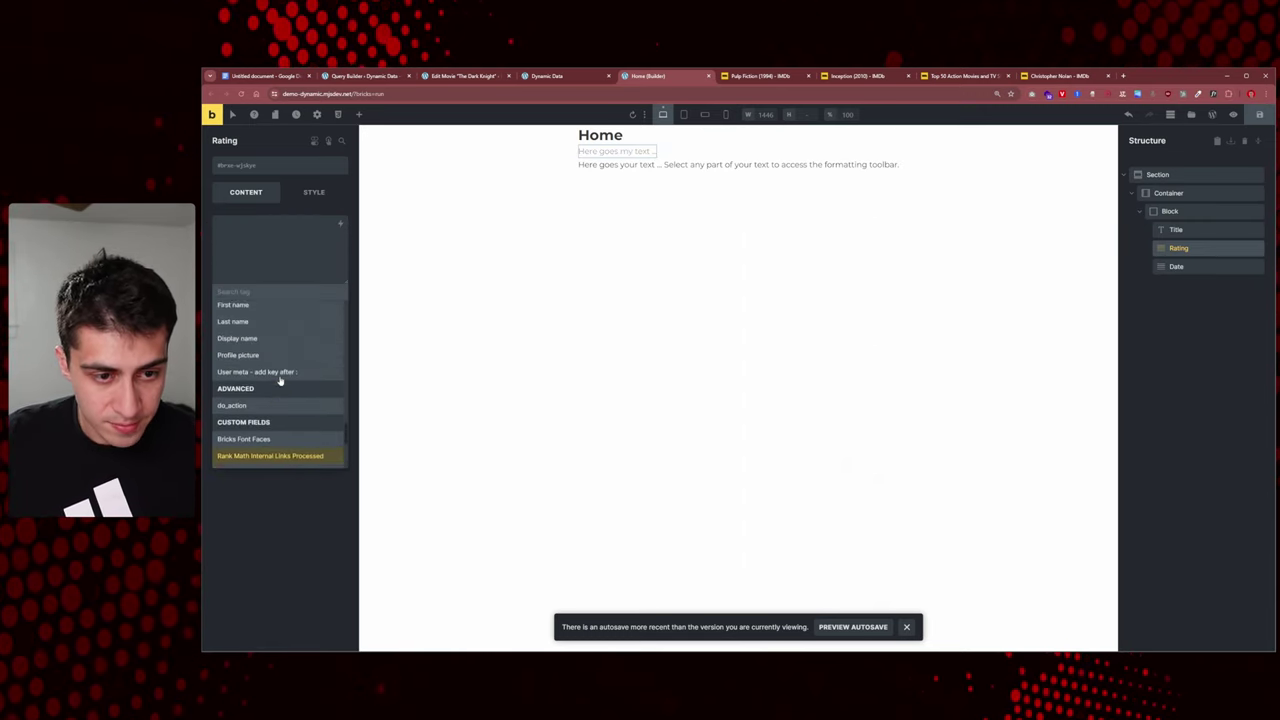
pyautogui.scroll(5, 281, 381)
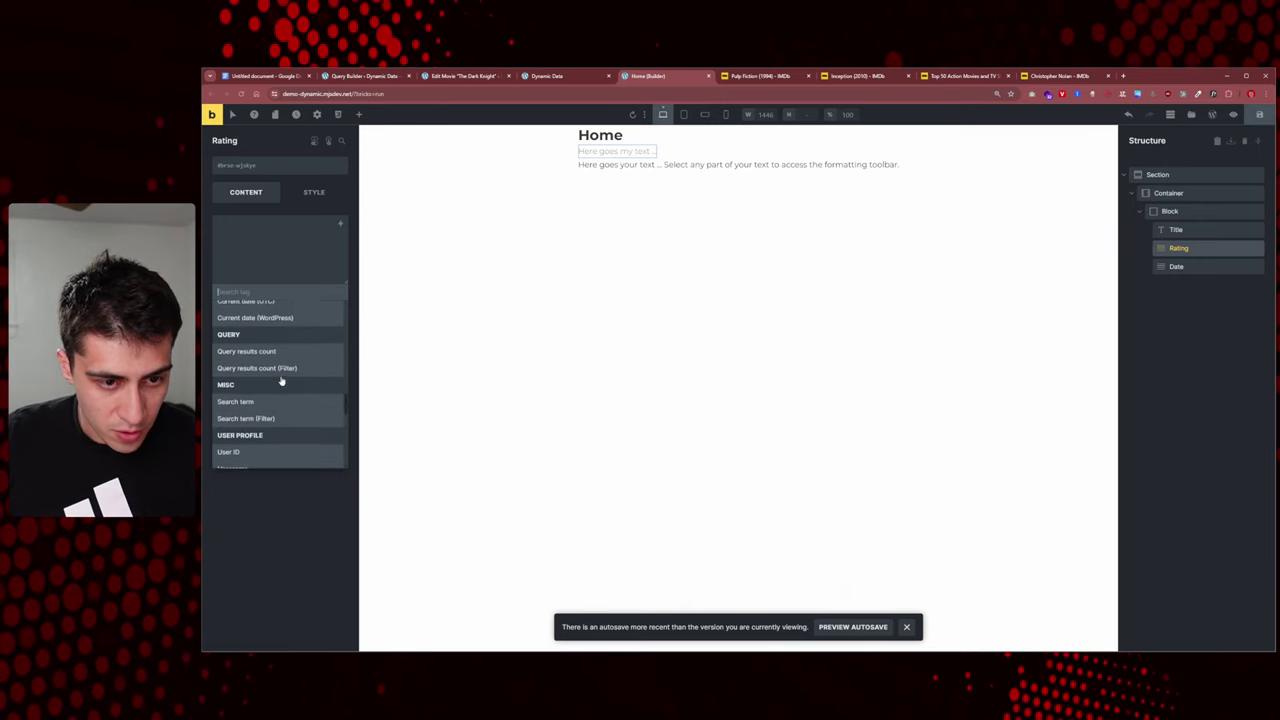
pyautogui.scroll(-10, 281, 383)
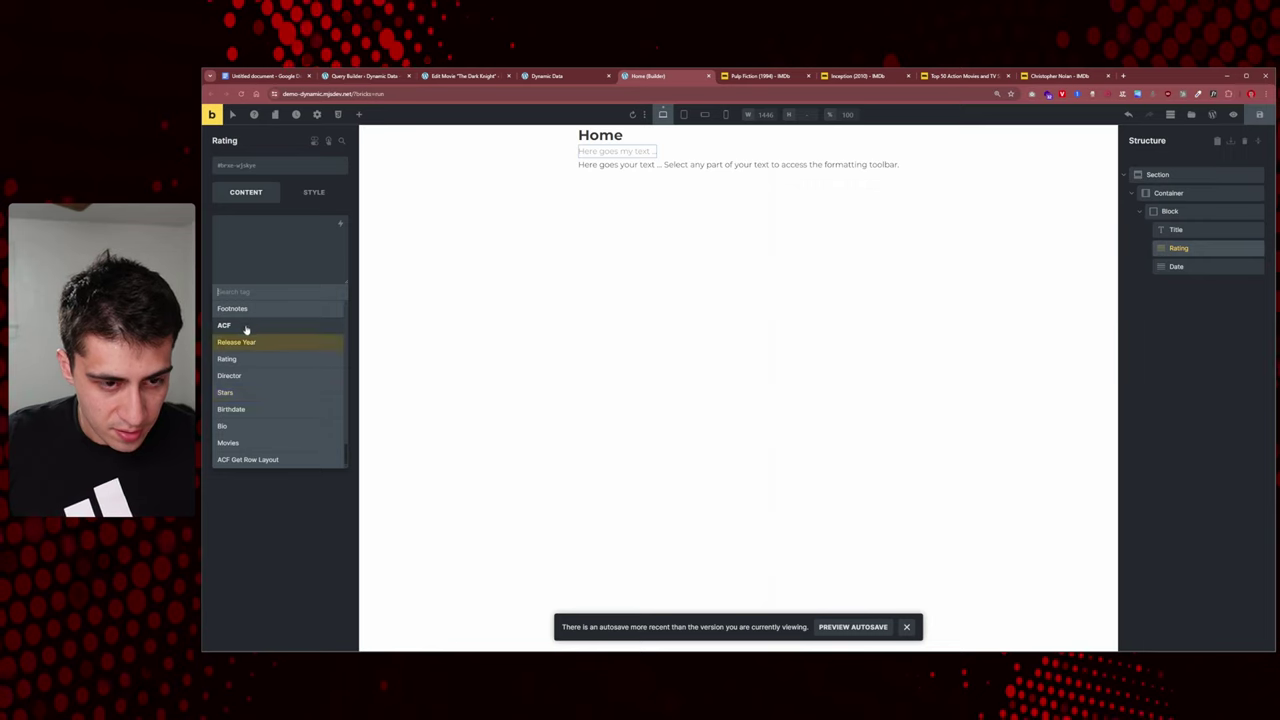
pyautogui.click(245, 360)
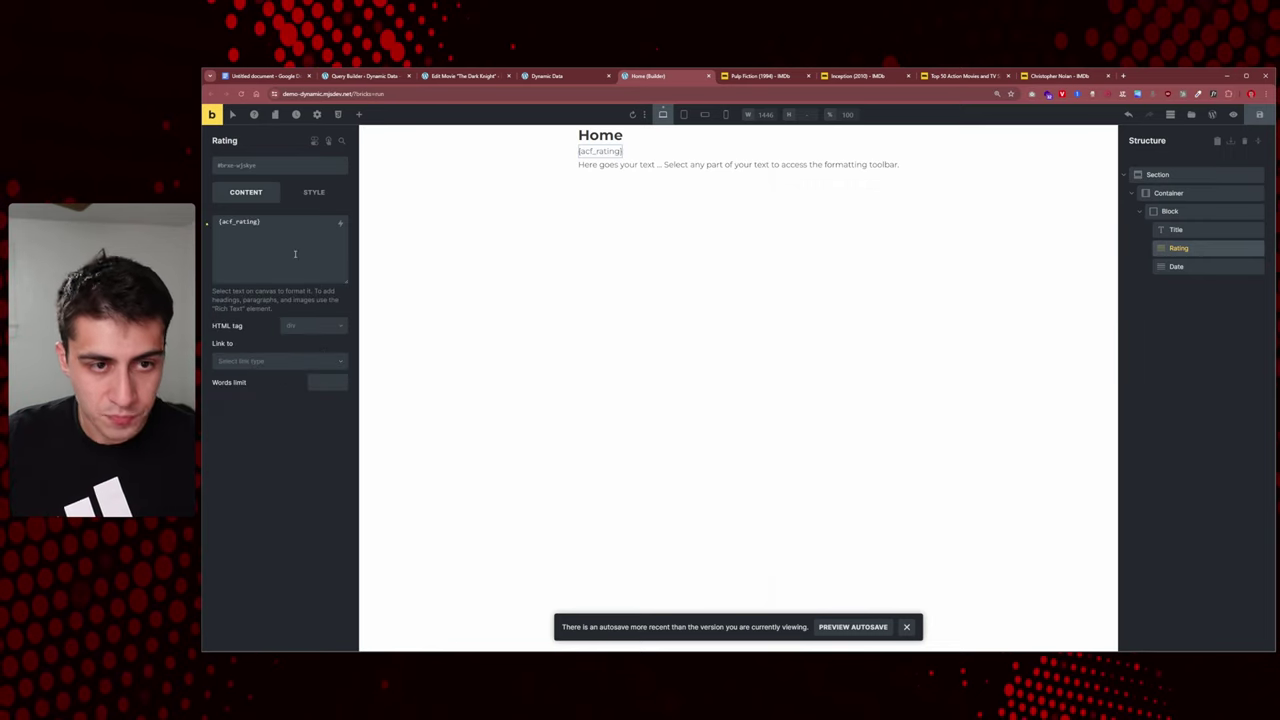
# - Replace the Date element's placeholder text with the ACF Release Year dynamic data tag
pyautogui.click(1248, 265)
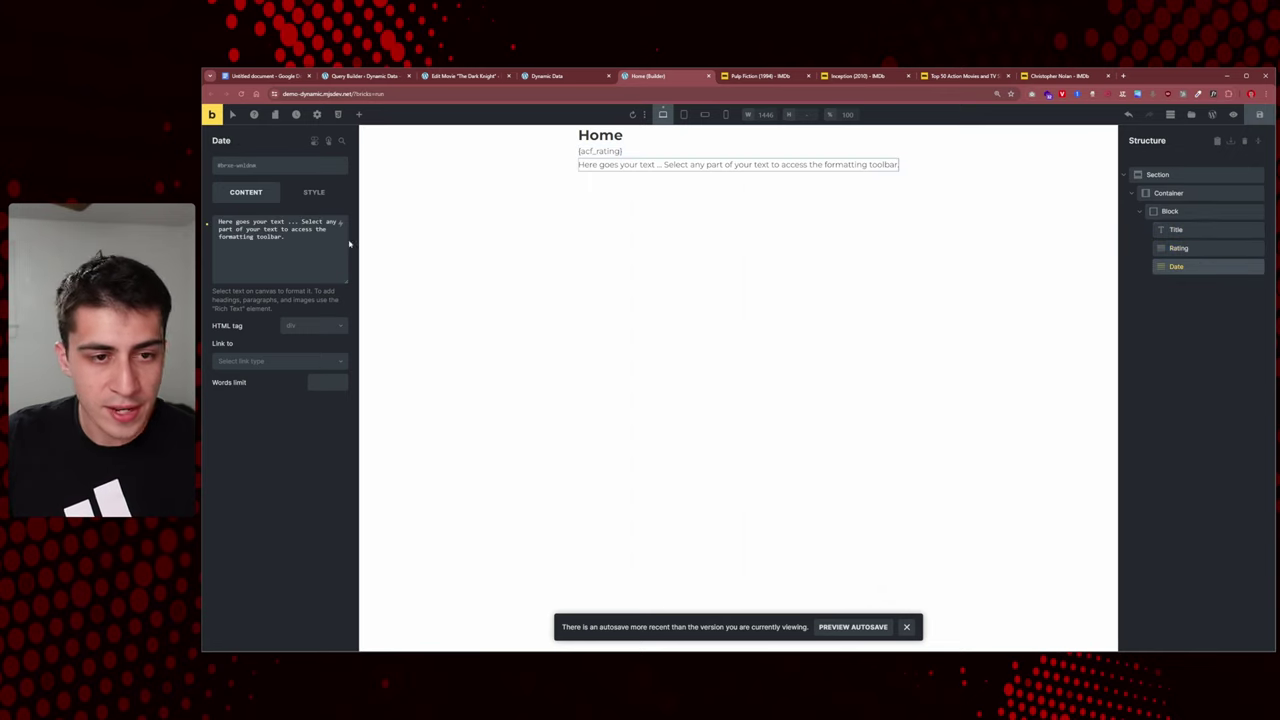
pyautogui.hotkey('ctrl', 'a')
pyautogui.press('BackSpace')
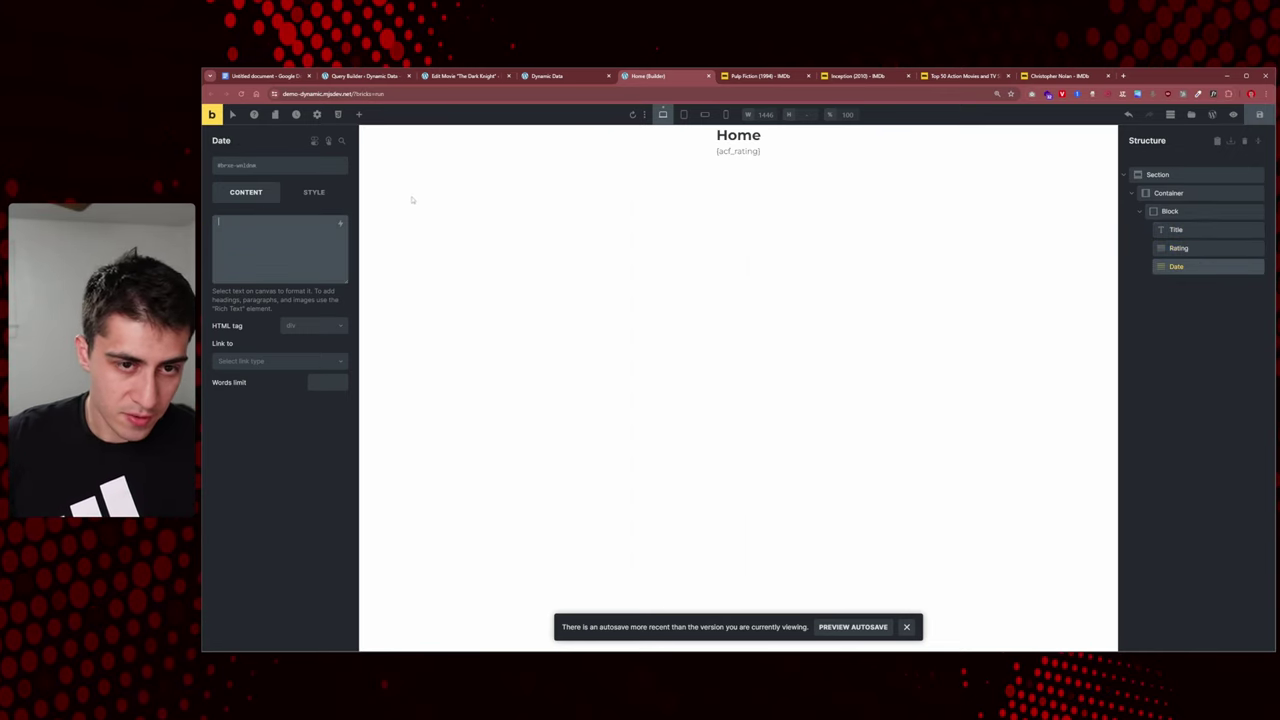
pyautogui.click(341, 224)
pyautogui.scroll(-5, 277, 380)
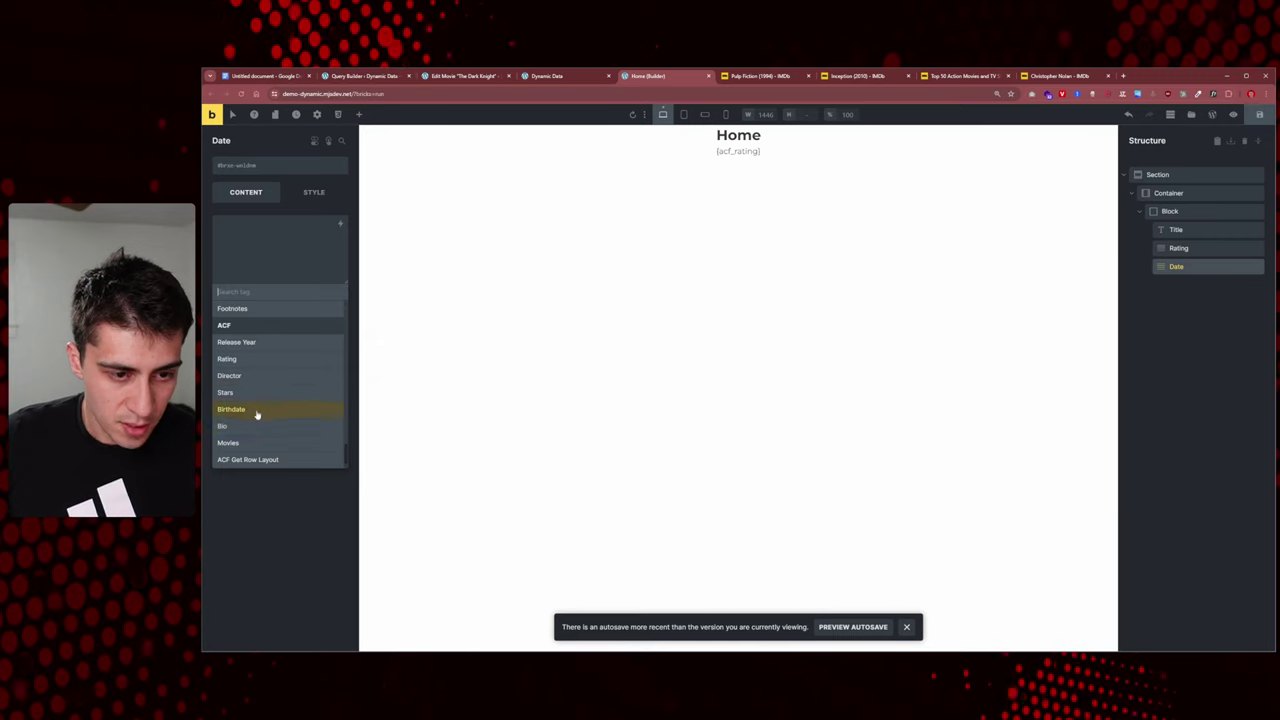
pyautogui.click(258, 345)
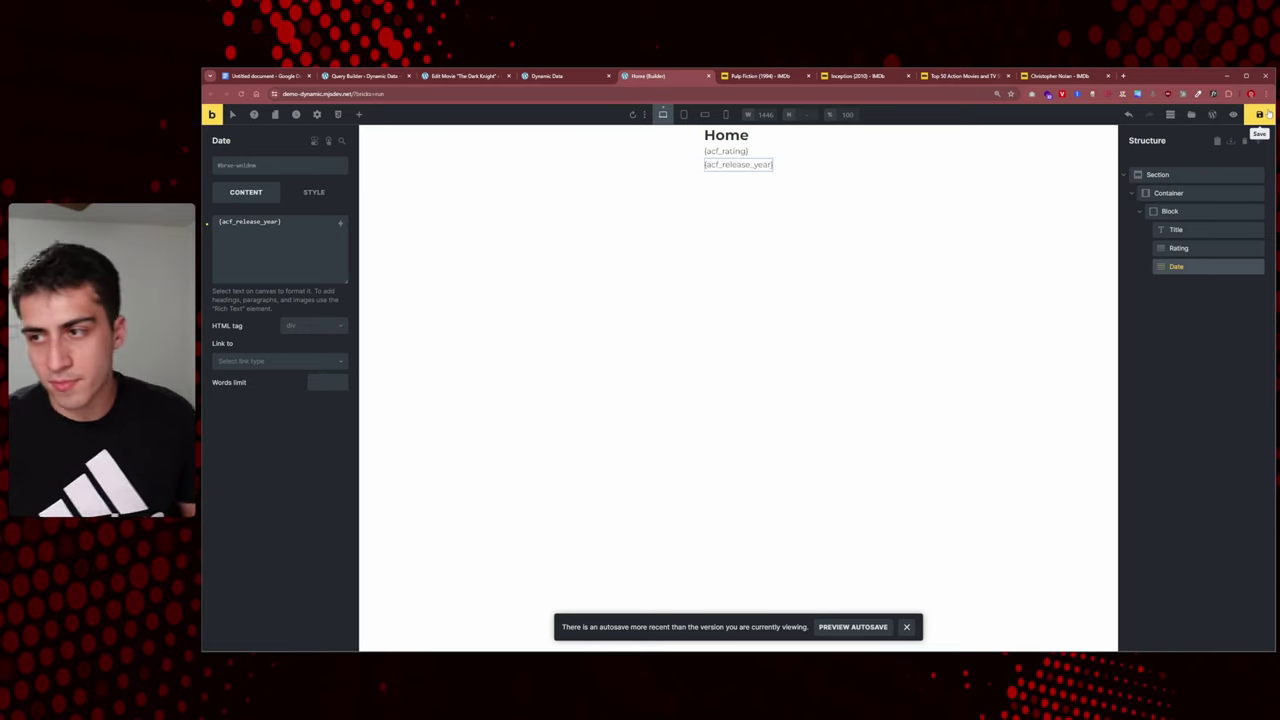
# - Add the :Y date format inside the Date element's tag so it reads {acf_release_year:Y}
pyautogui.click(280, 221)
pyautogui.press('Left')
pyautogui.write(':Y')
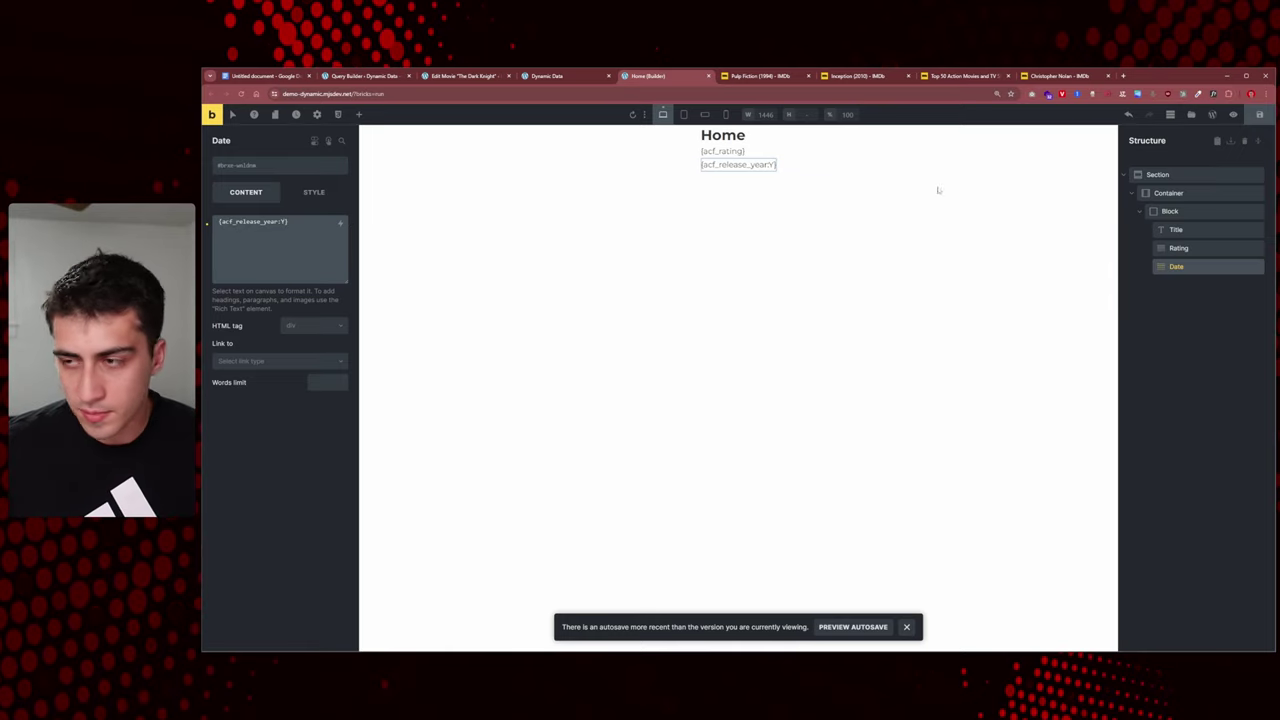
# - Save the page and preview it on the front end, returning to the builder
pyautogui.click(1259, 114)
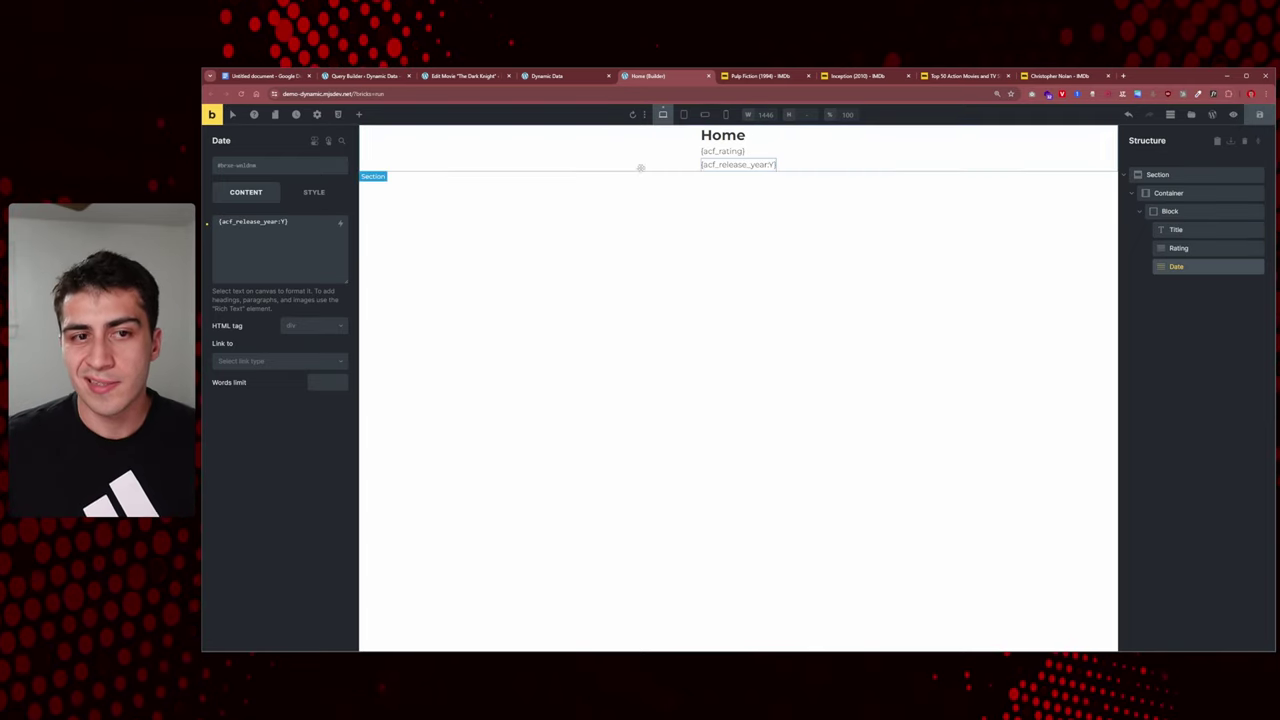
pyautogui.click(232, 114)
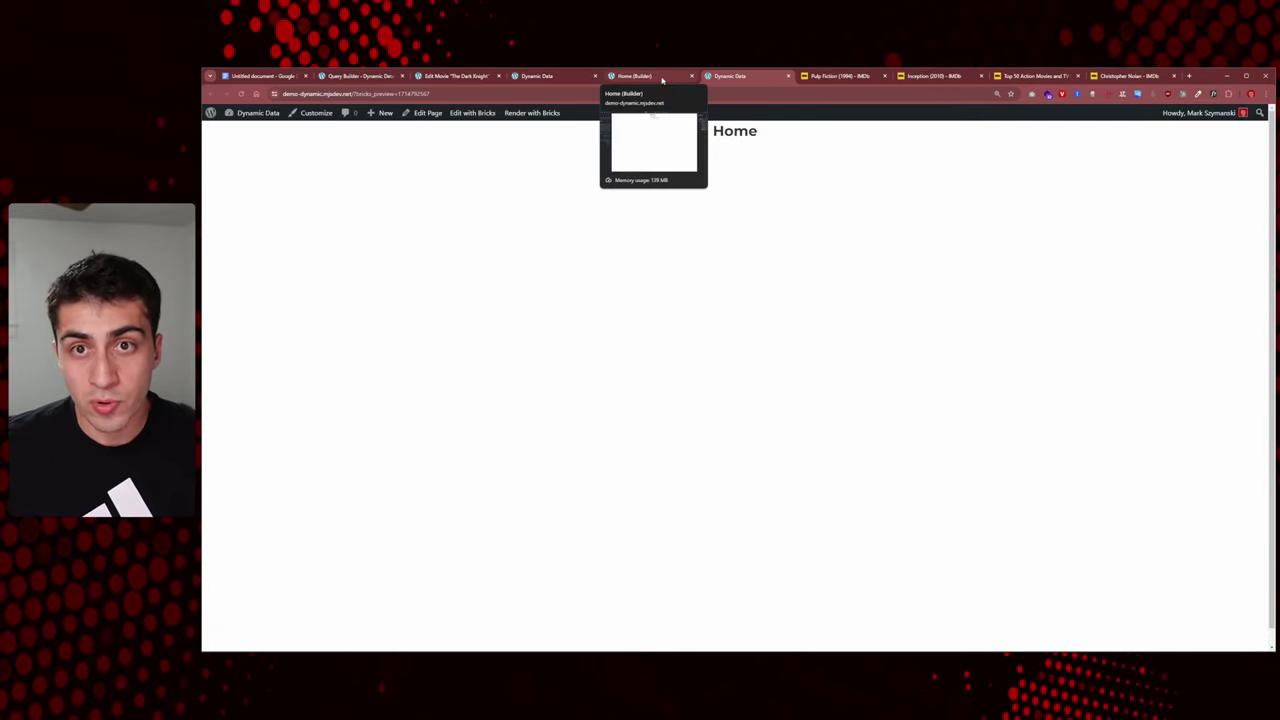
pyautogui.click(660, 77)
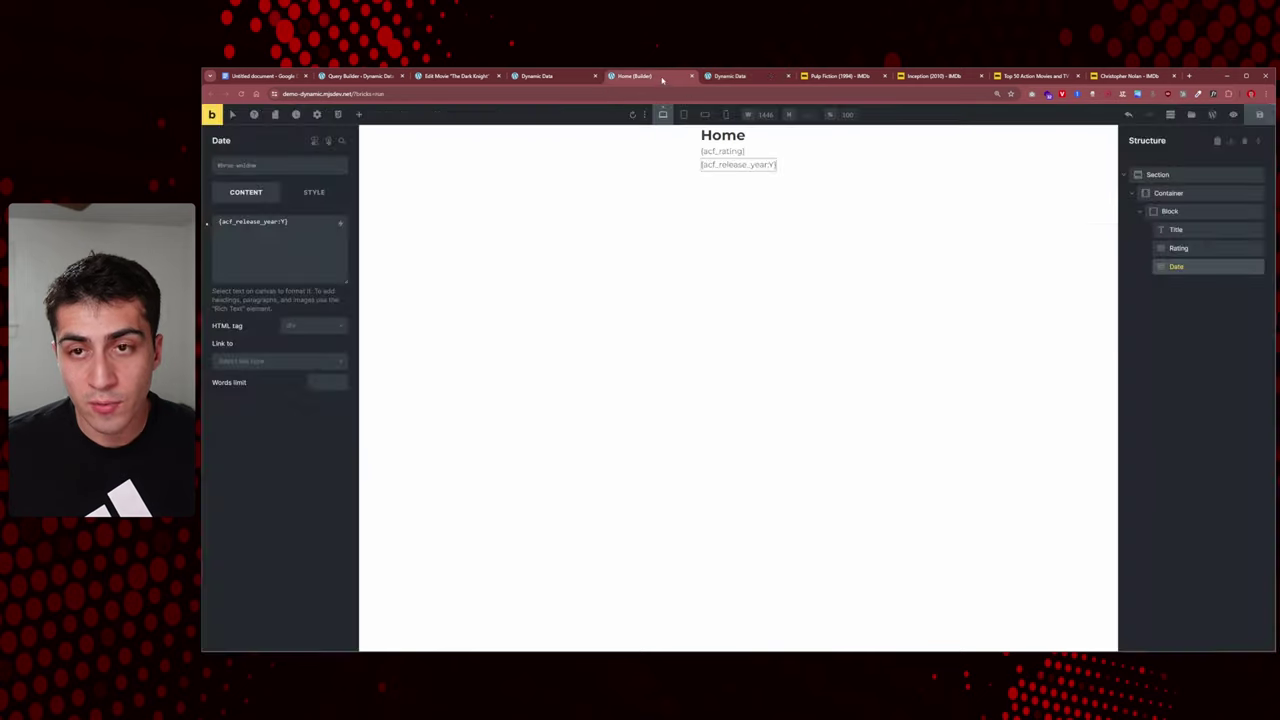
# - Enable the query loop on the block, with query type Posts and post type Movies
pyautogui.click(1185, 212)
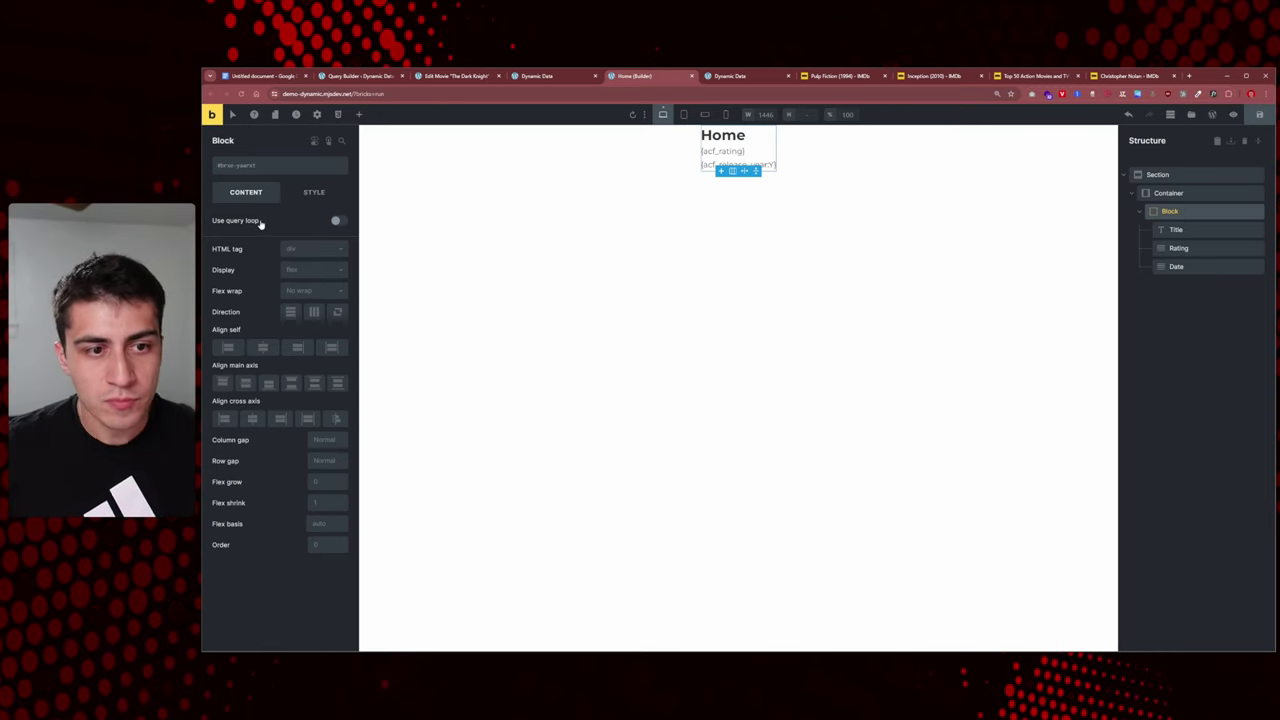
pyautogui.click(336, 221)
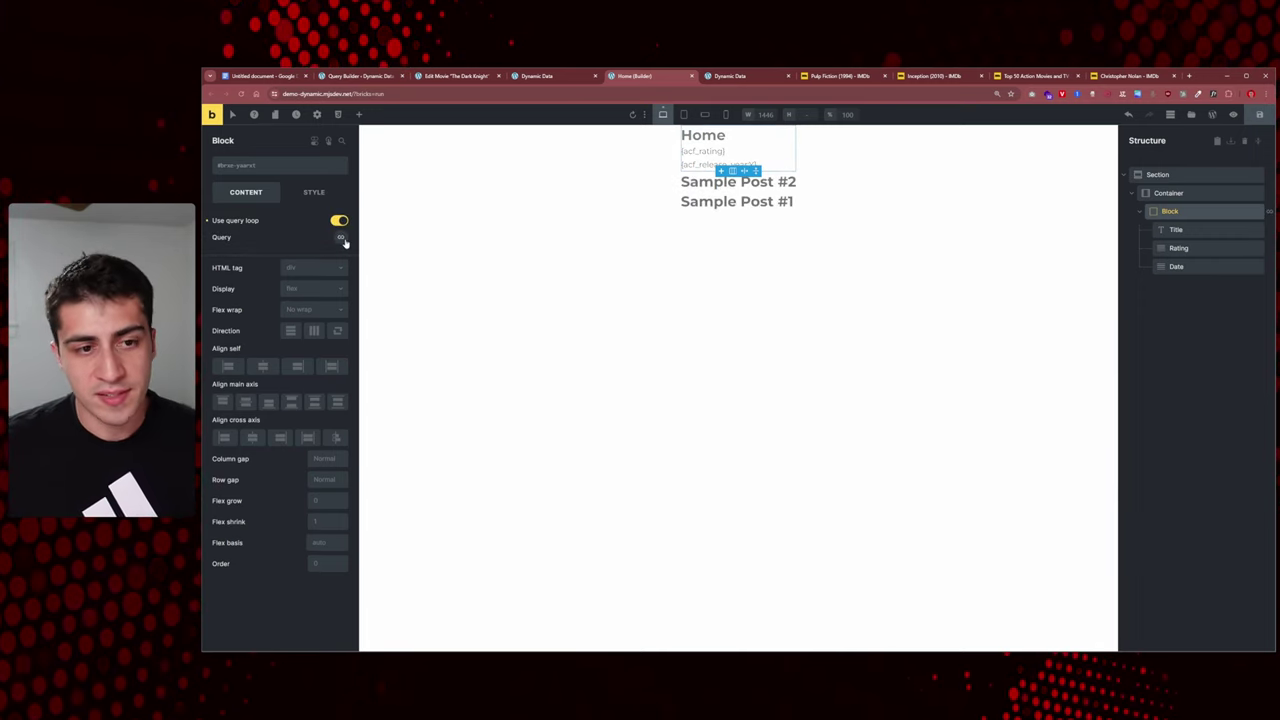
pyautogui.click(342, 238)
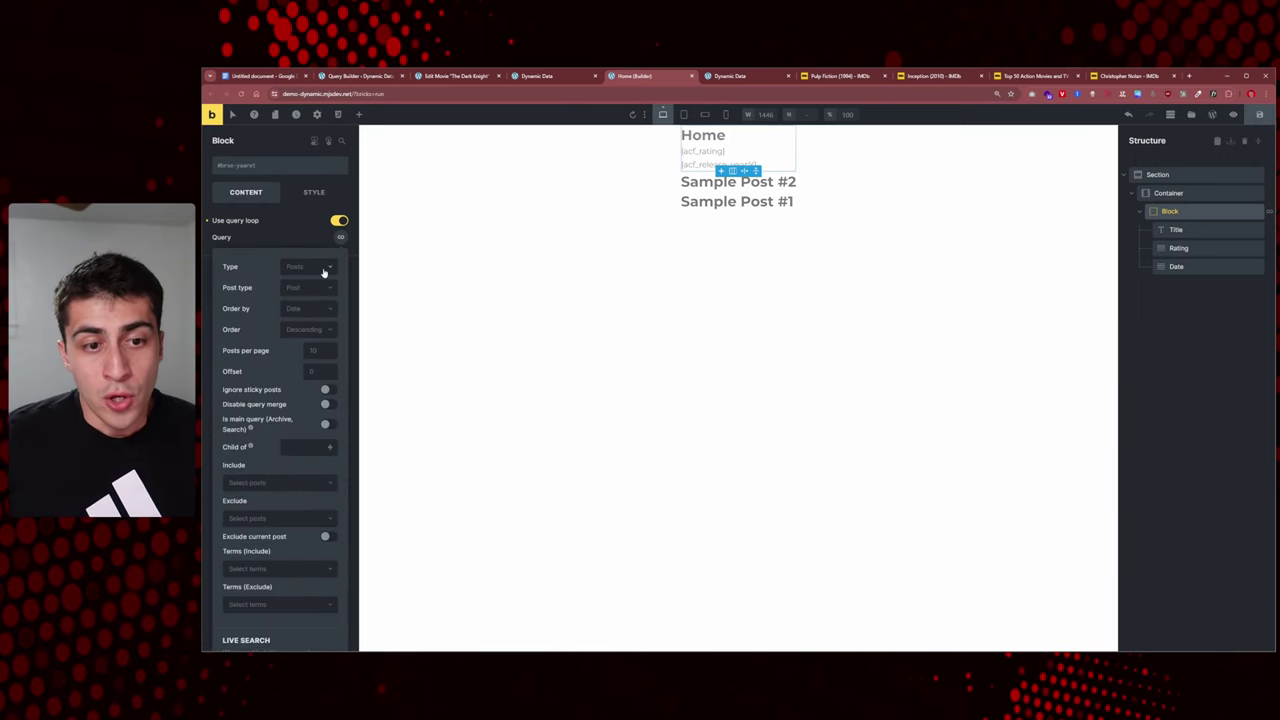
pyautogui.click(323, 268)
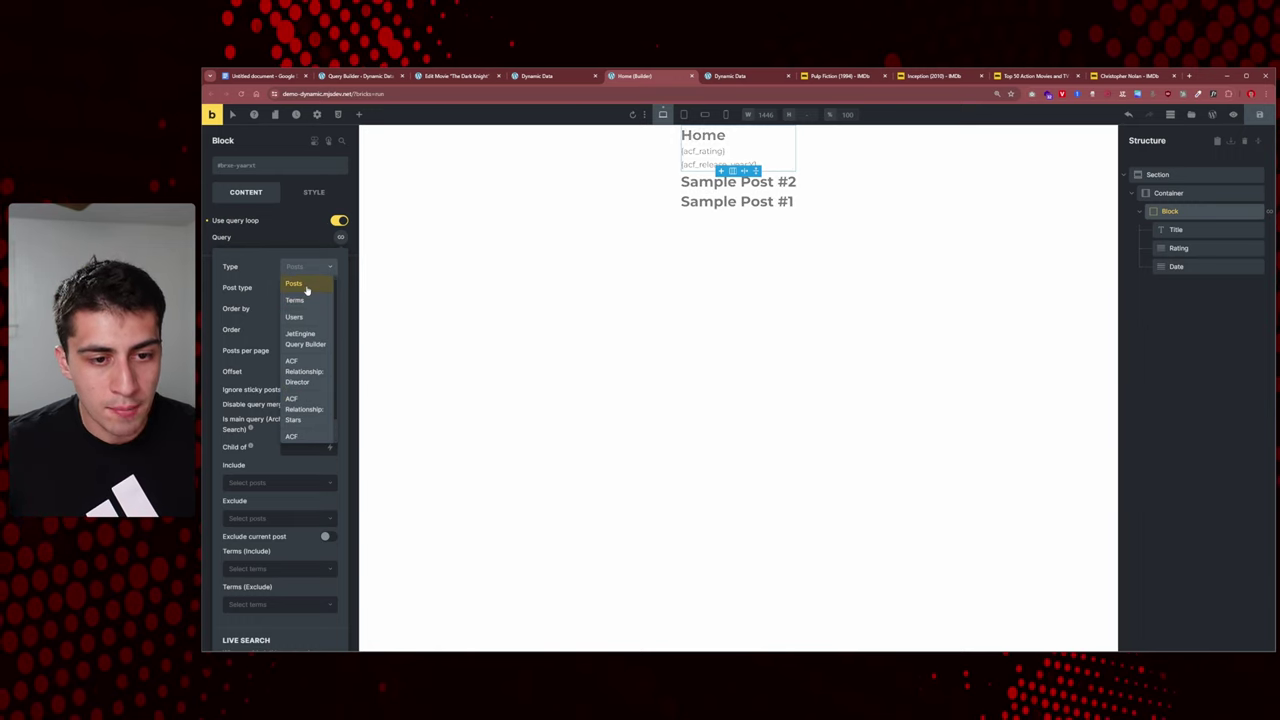
pyautogui.click(306, 286)
pyautogui.click(308, 290)
pyautogui.click(307, 355)
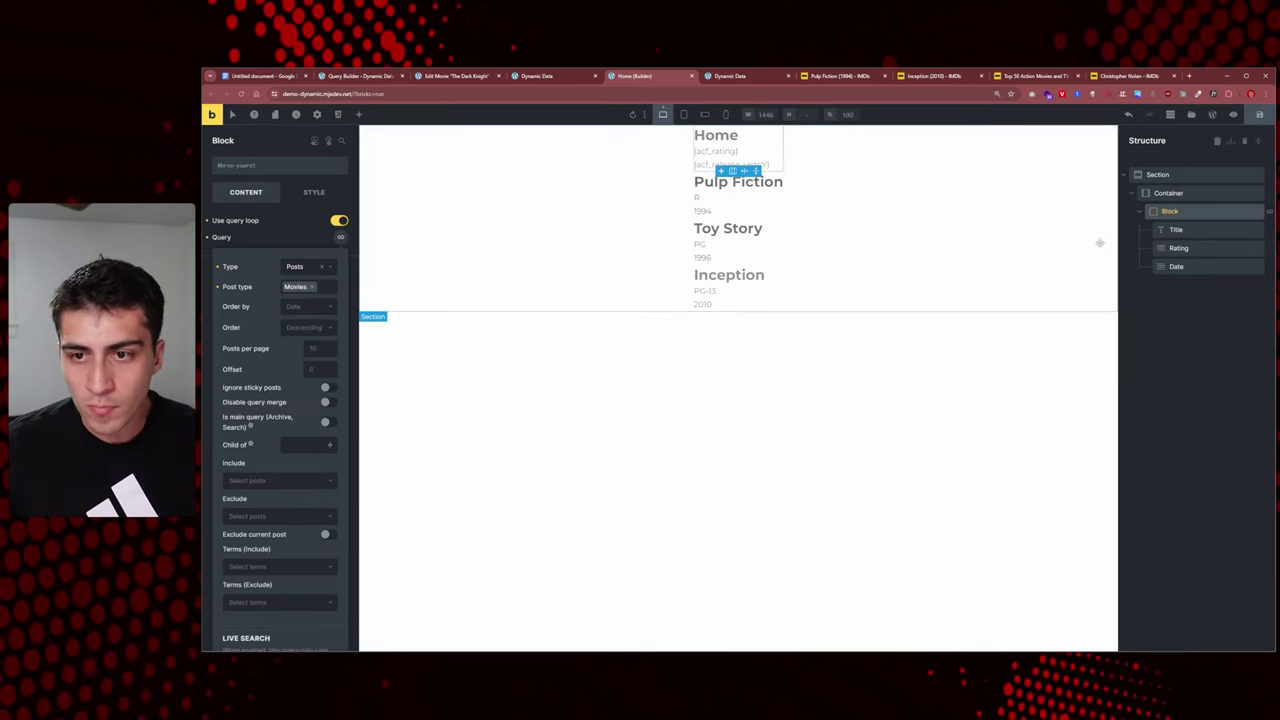
# - Save the page and reload the home page on the front end, closing the extra preview tab
pyautogui.click(1259, 114)
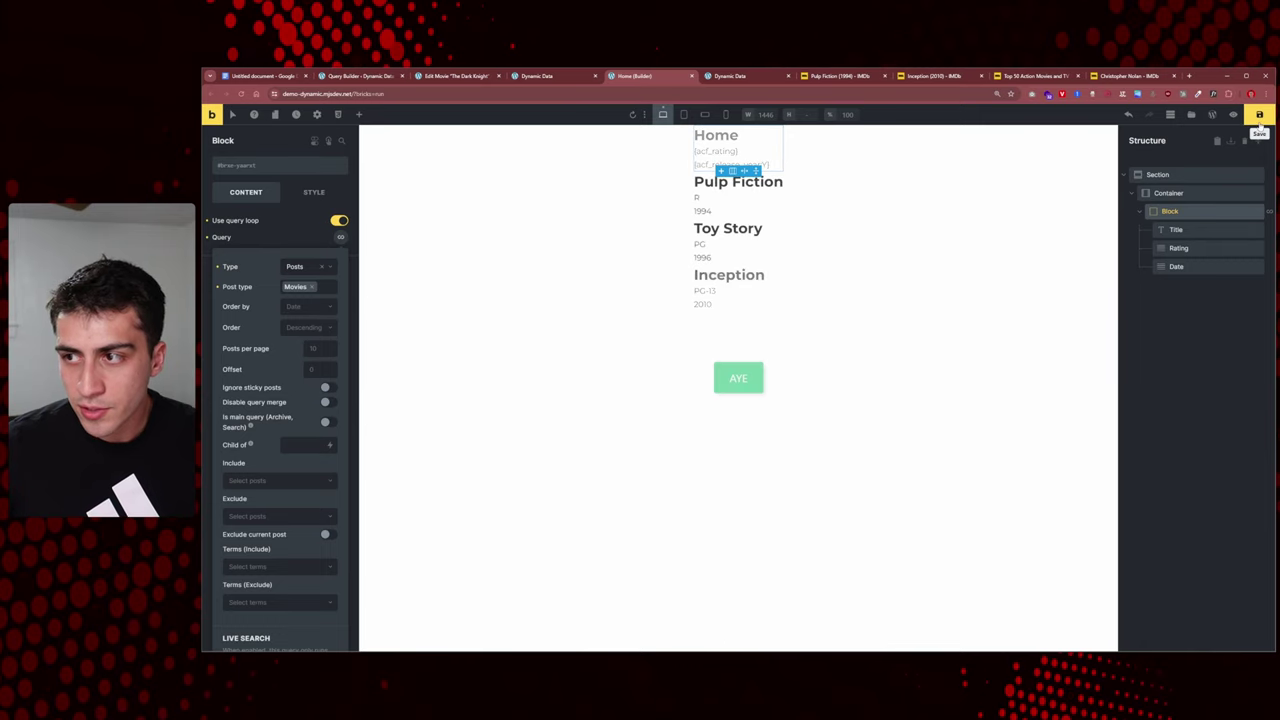
pyautogui.click(536, 76)
pyautogui.rightClick(471, 182)
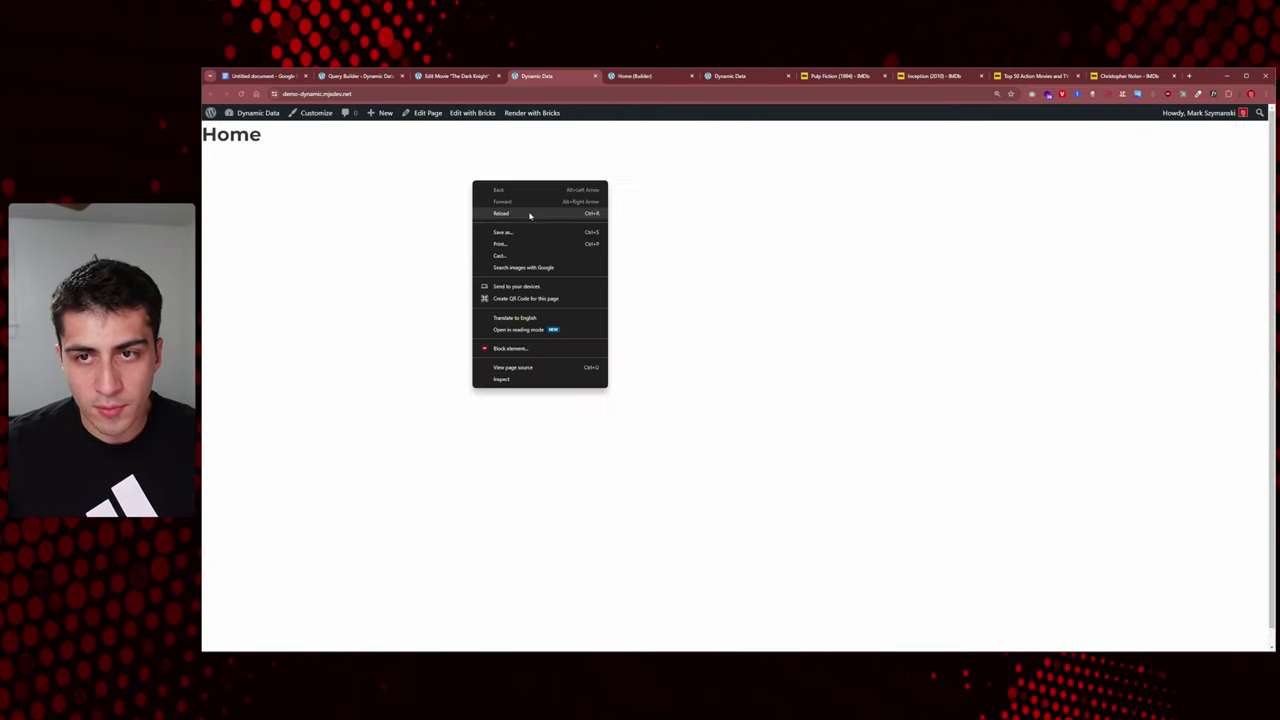
pyautogui.click(528, 212)
pyautogui.click(789, 76)
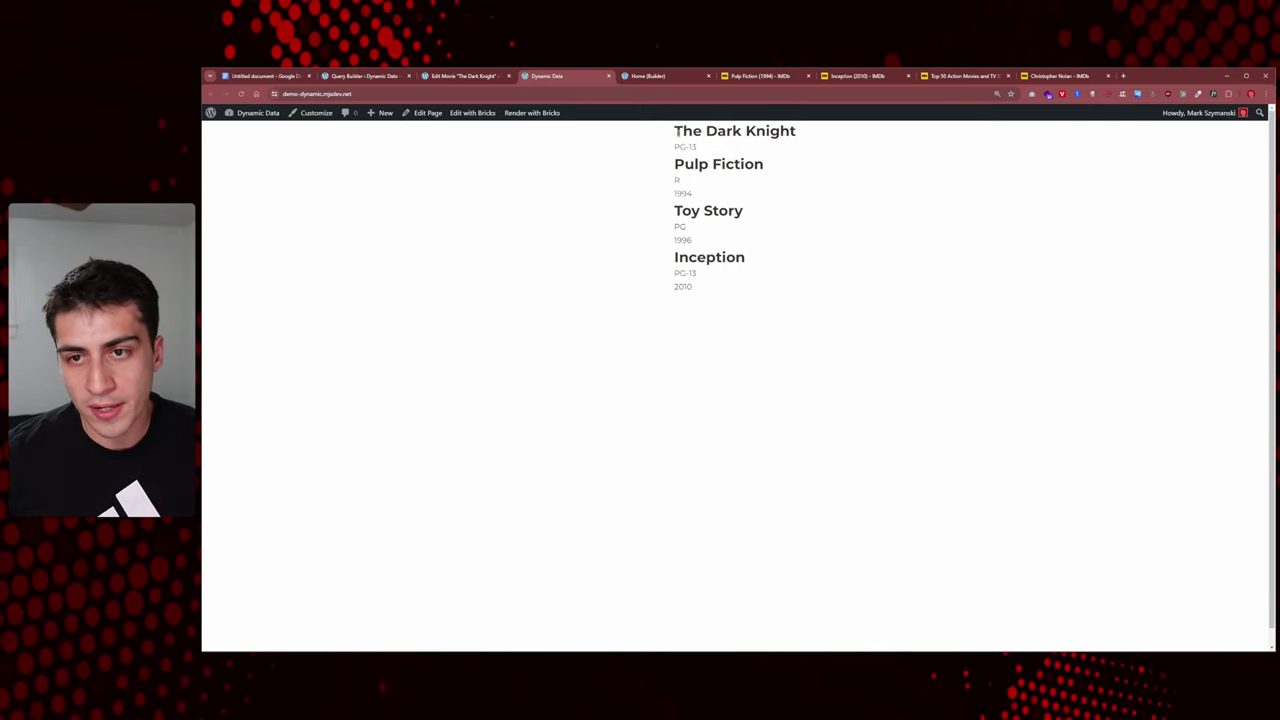
# - Examine the title, rating and release year of each movie listed on the home page
pyautogui.moveTo(675, 131); pyautogui.dragTo(778, 157)
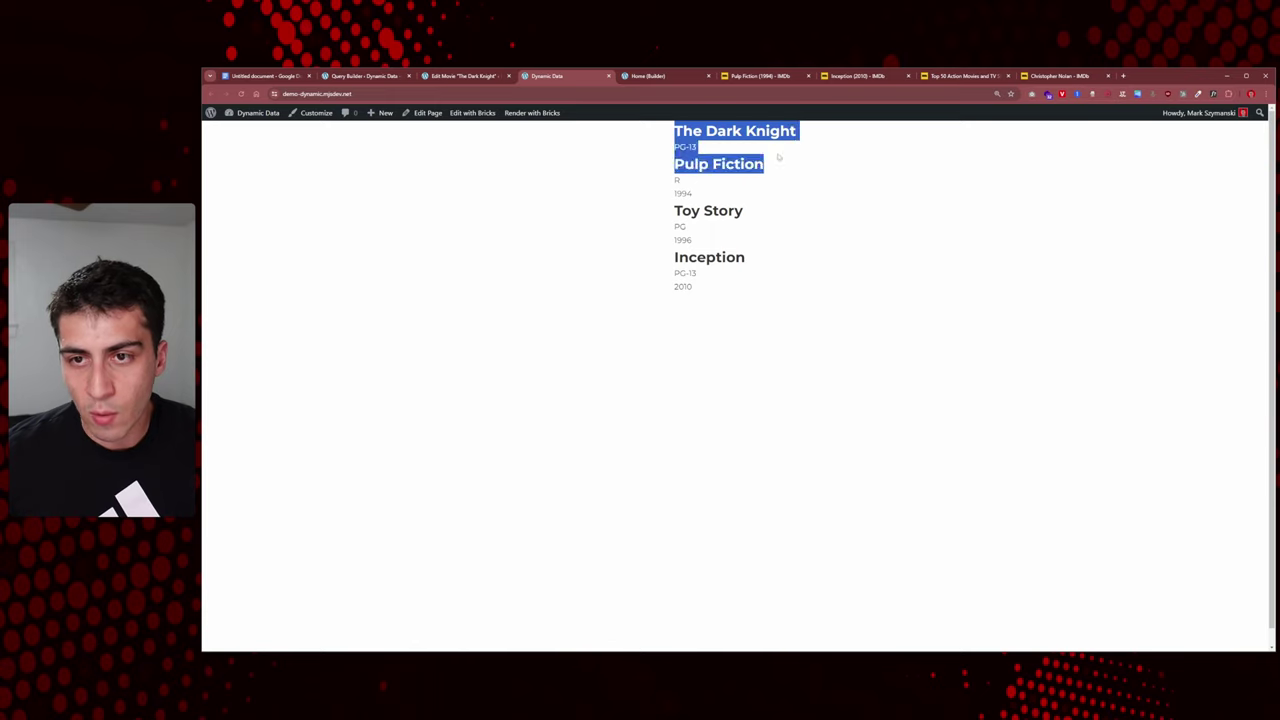
pyautogui.click(778, 157)
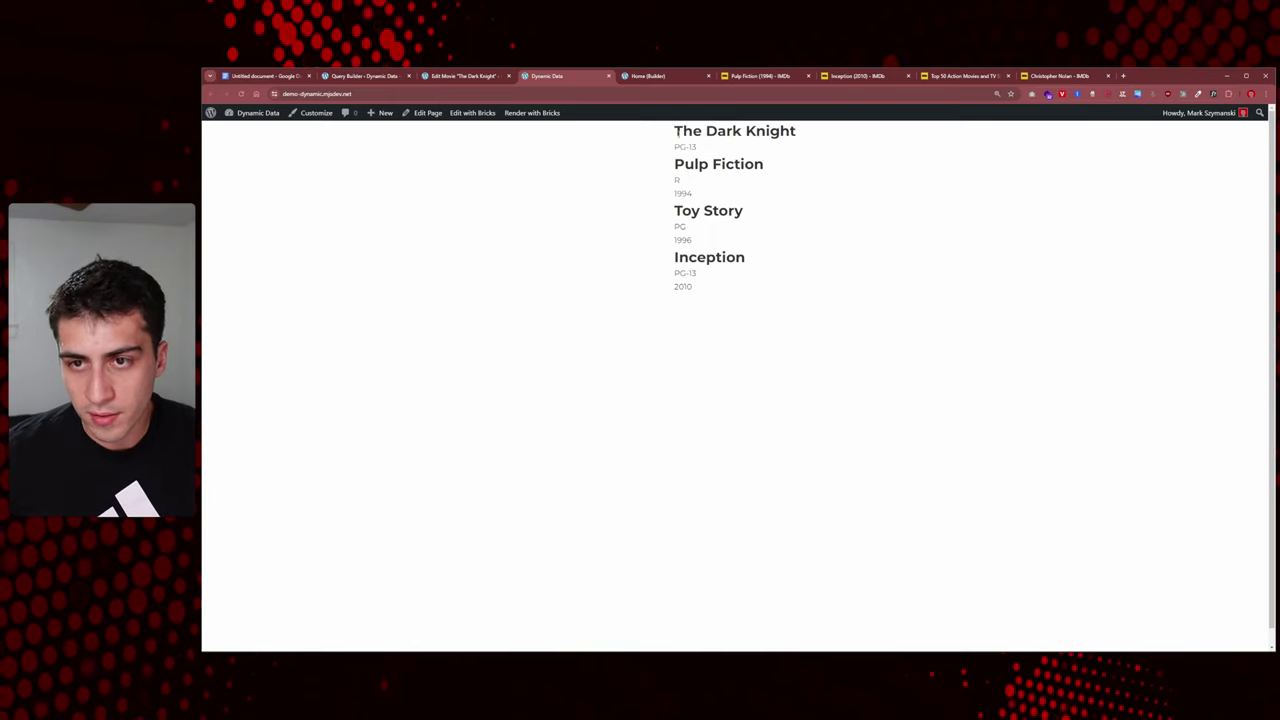
pyautogui.moveTo(675, 131); pyautogui.dragTo(674, 164)
pyautogui.moveTo(693, 242); pyautogui.dragTo(674, 209)
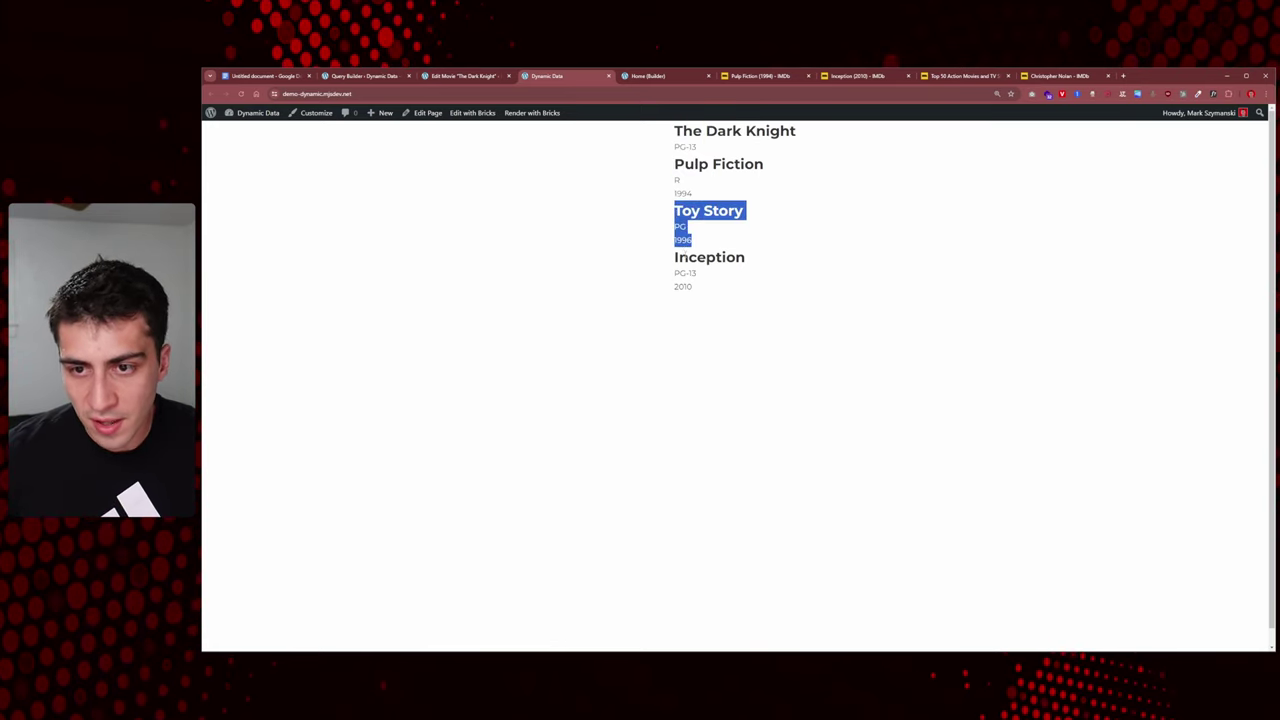
pyautogui.moveTo(694, 287); pyautogui.dragTo(674, 257)
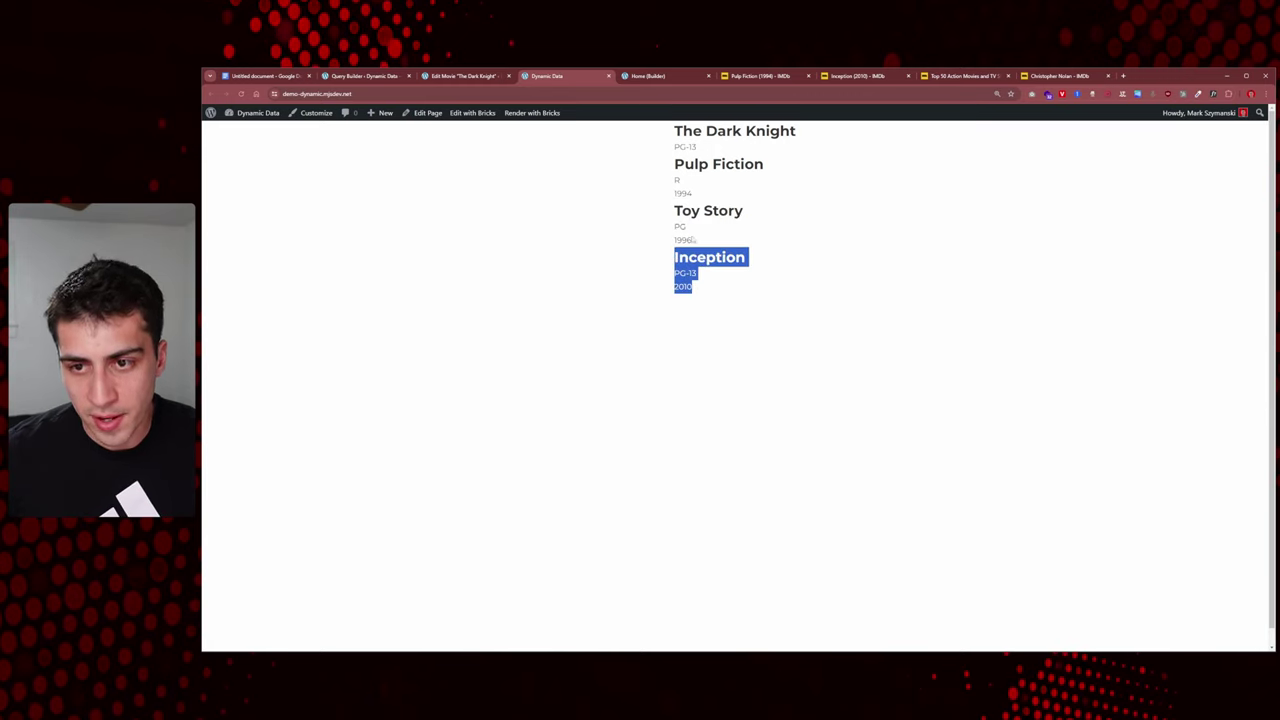
# - In the Bricks builder, order the block's movie query by Title in Ascending order
pyautogui.click(704, 229)
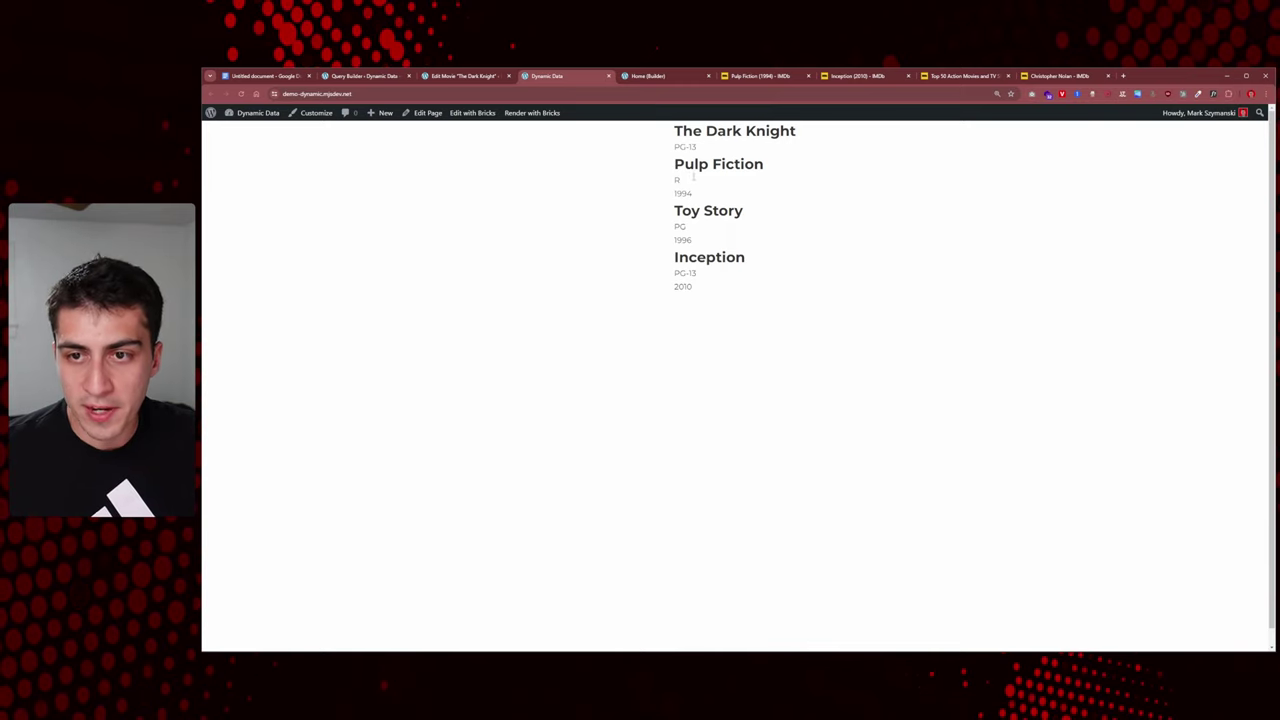
pyautogui.click(466, 76)
pyautogui.click(646, 76)
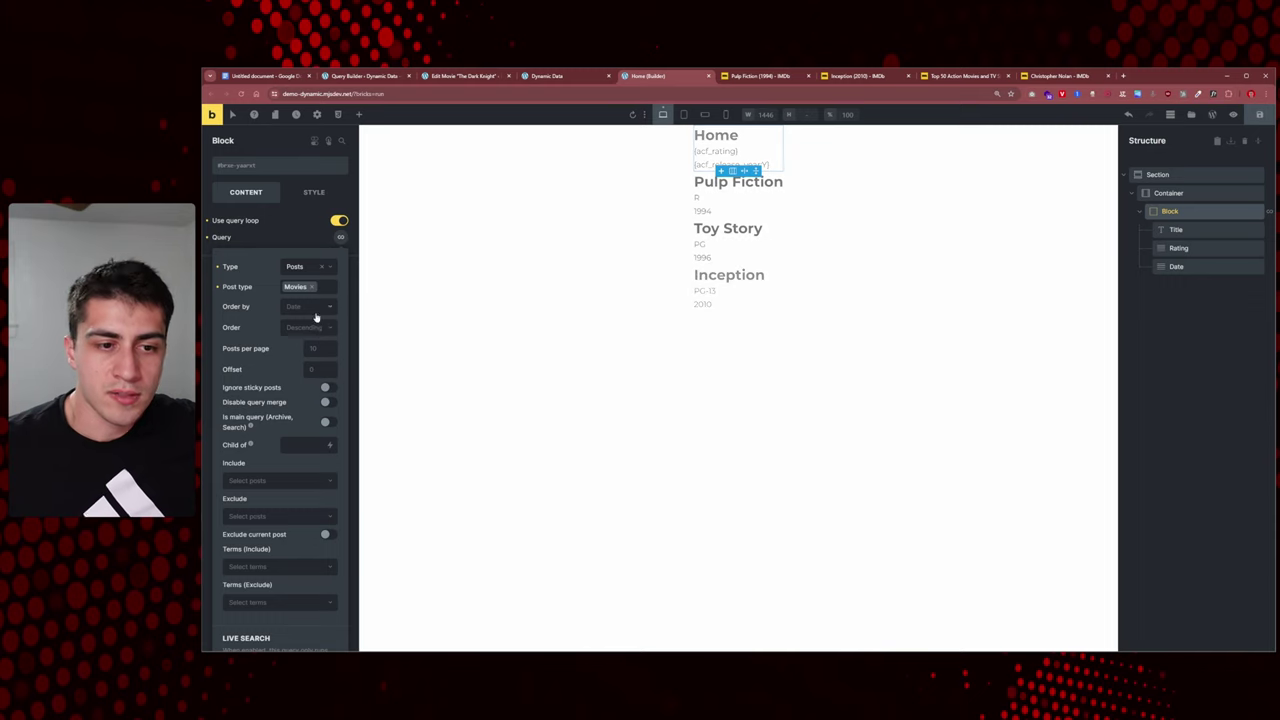
pyautogui.click(308, 306)
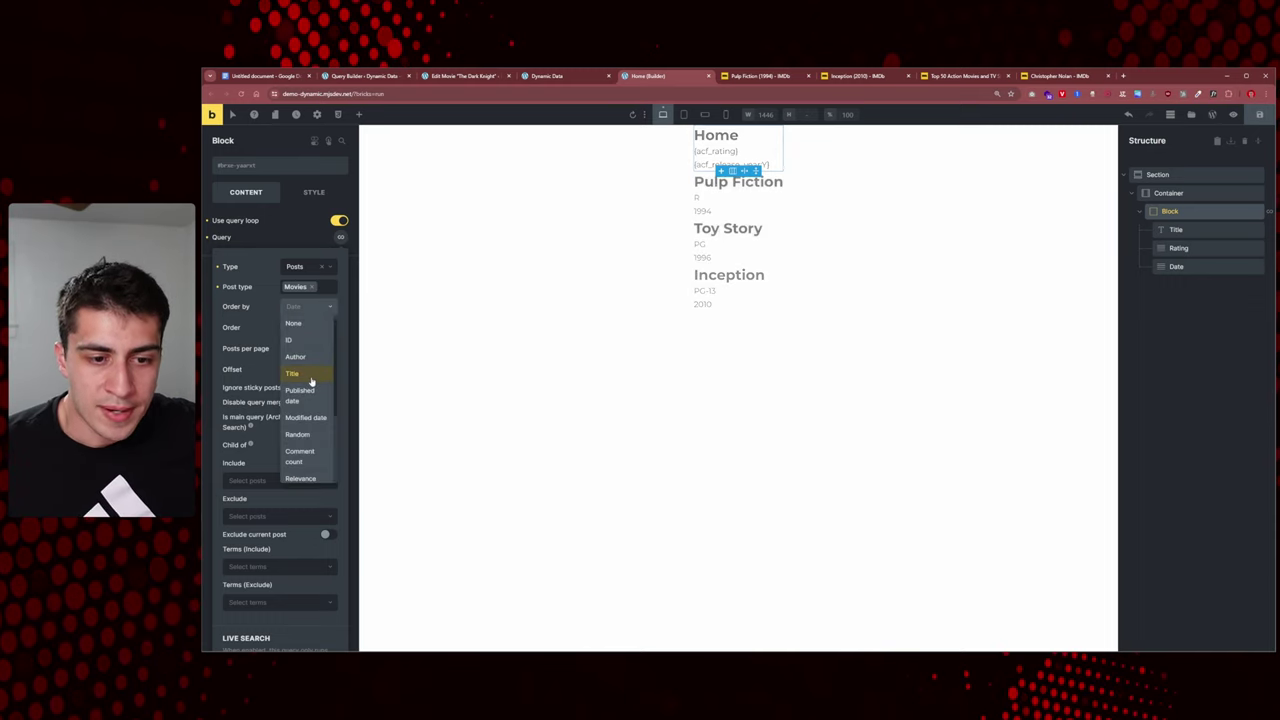
pyautogui.scroll(-1, 310, 370)
pyautogui.click(306, 338)
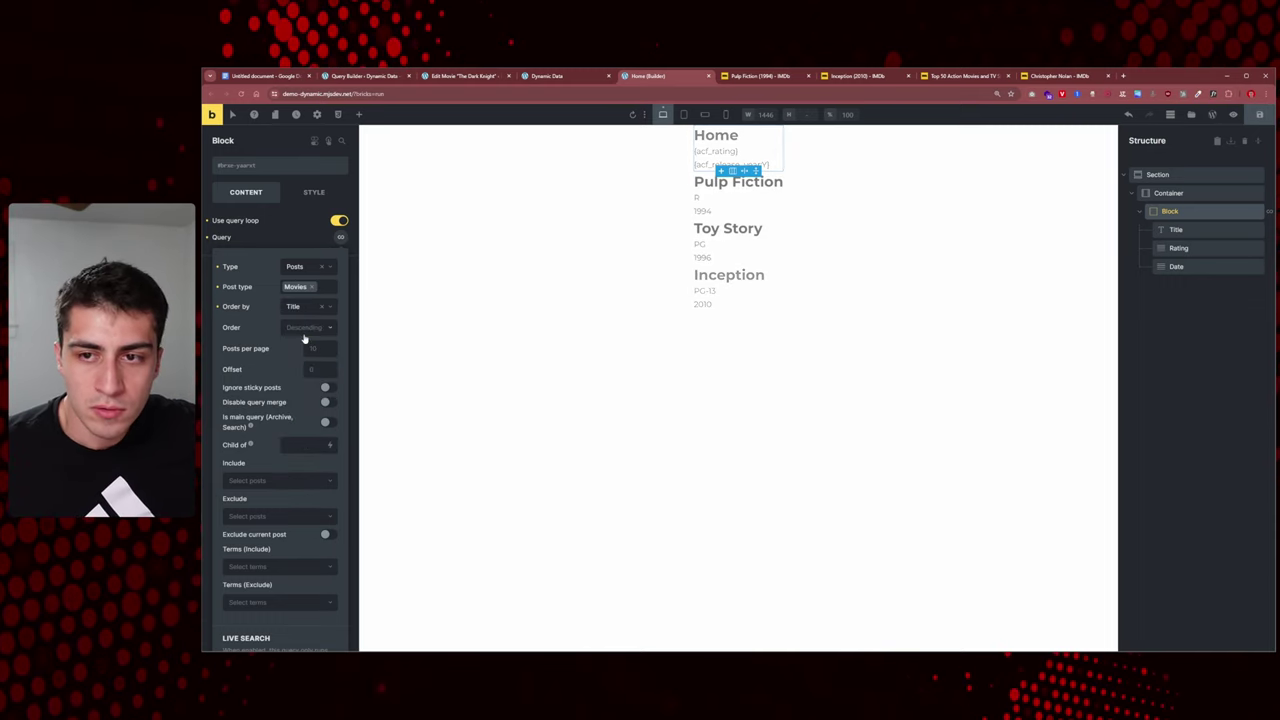
pyautogui.click(304, 333)
pyautogui.click(302, 344)
# - Save the page and reload the home page on the front end to check the movies' order
pyautogui.click(1258, 117)
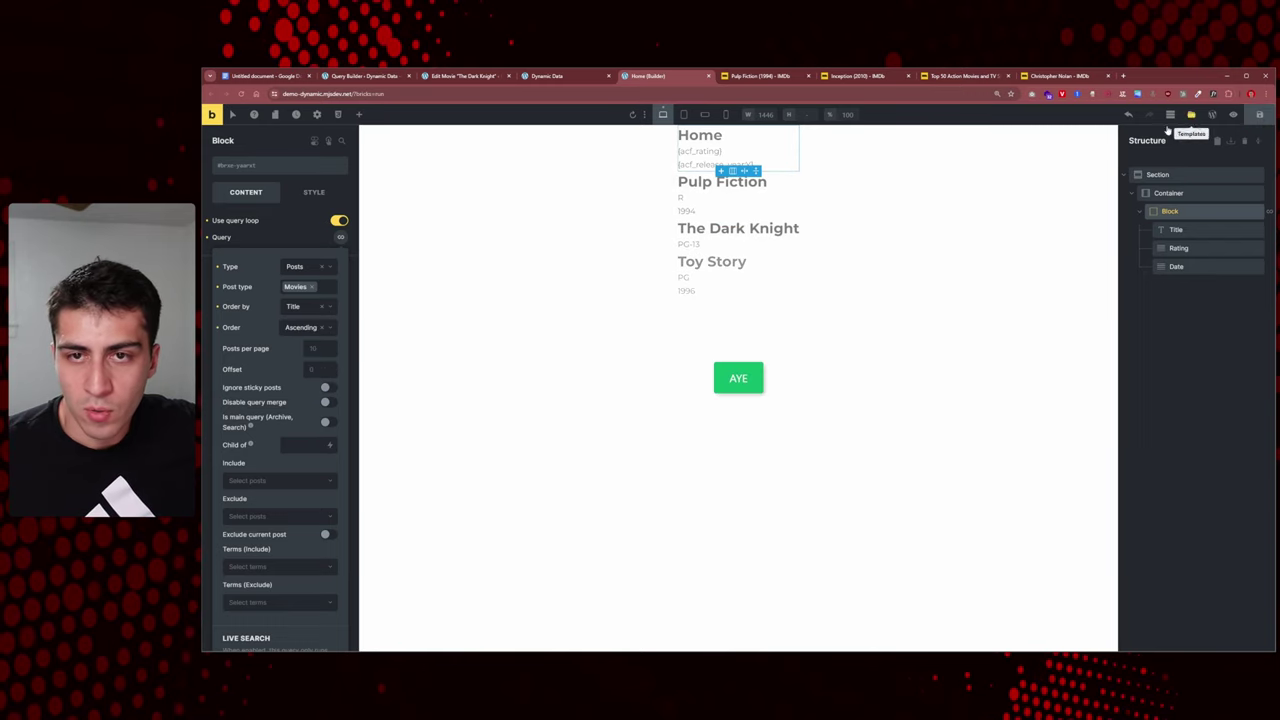
pyautogui.click(547, 75)
pyautogui.rightClick(569, 147)
pyautogui.click(595, 178)
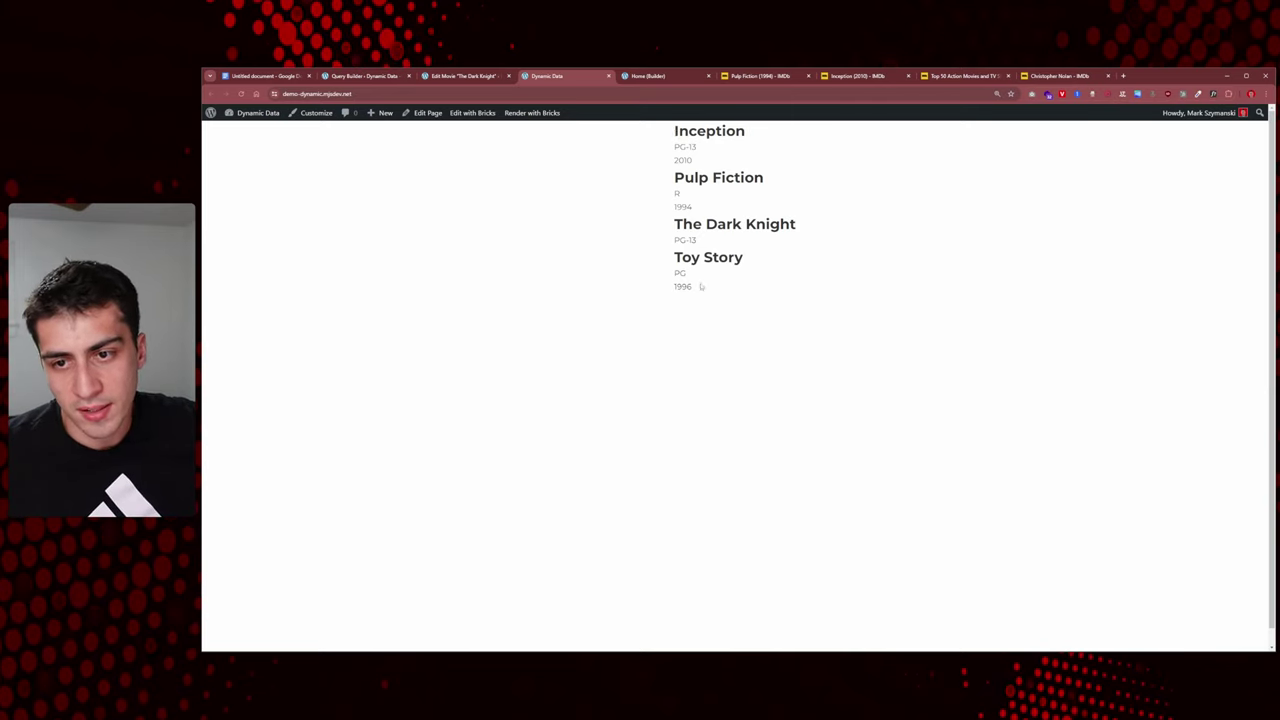
pyautogui.moveTo(700, 286); pyautogui.dragTo(674, 129)
pyautogui.click(676, 192)
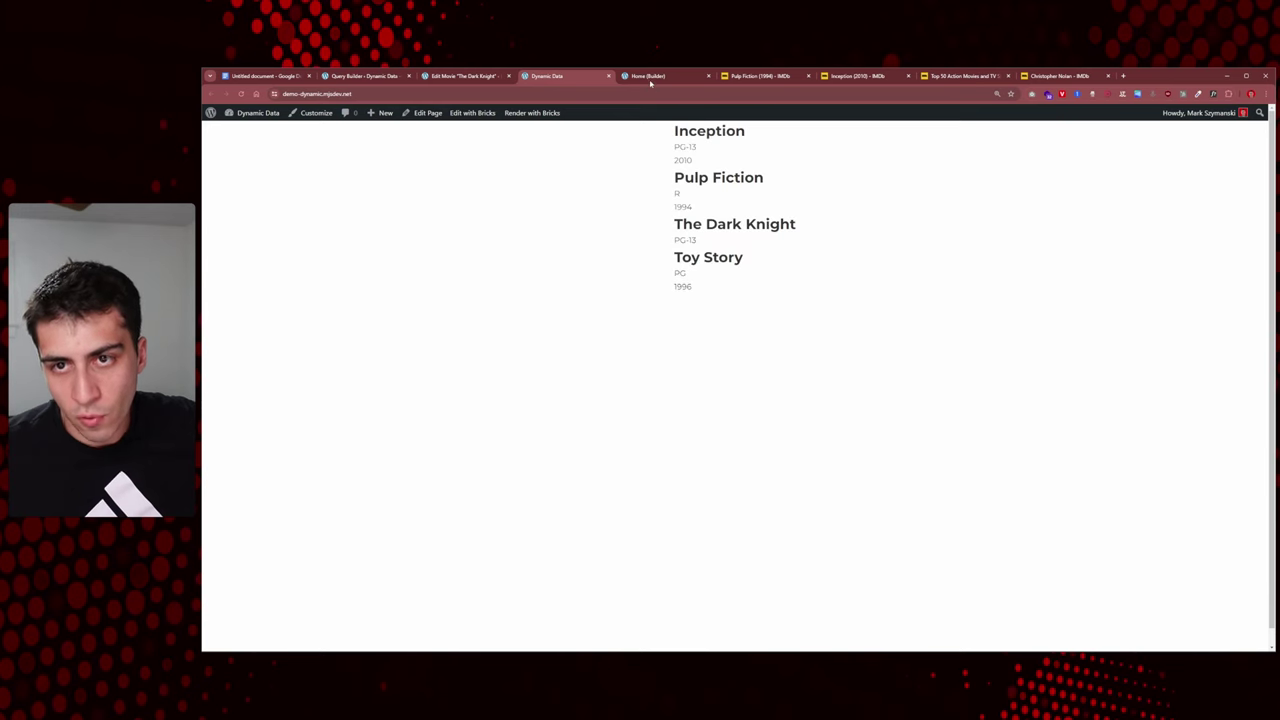
# - Back in the builder, add a meta query to the block's query loop with meta key rating and meta value PG-13
pyautogui.click(650, 78)
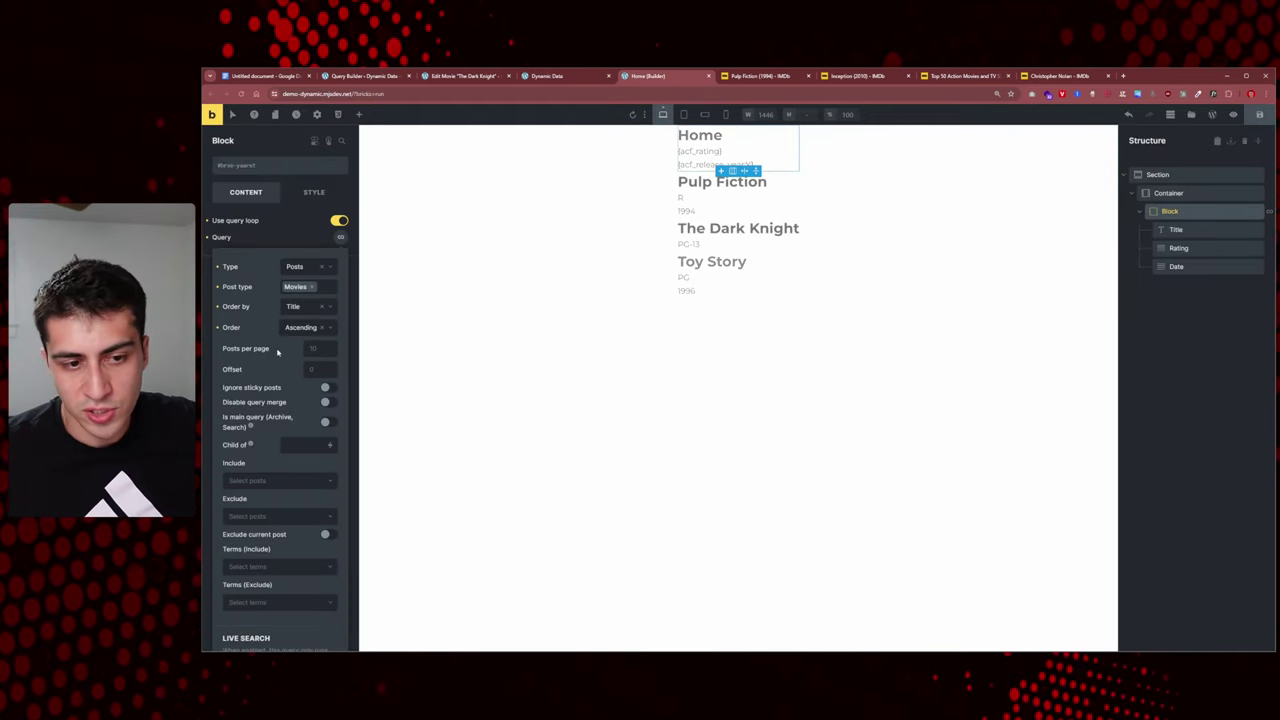
pyautogui.scroll(-2, 268, 380)
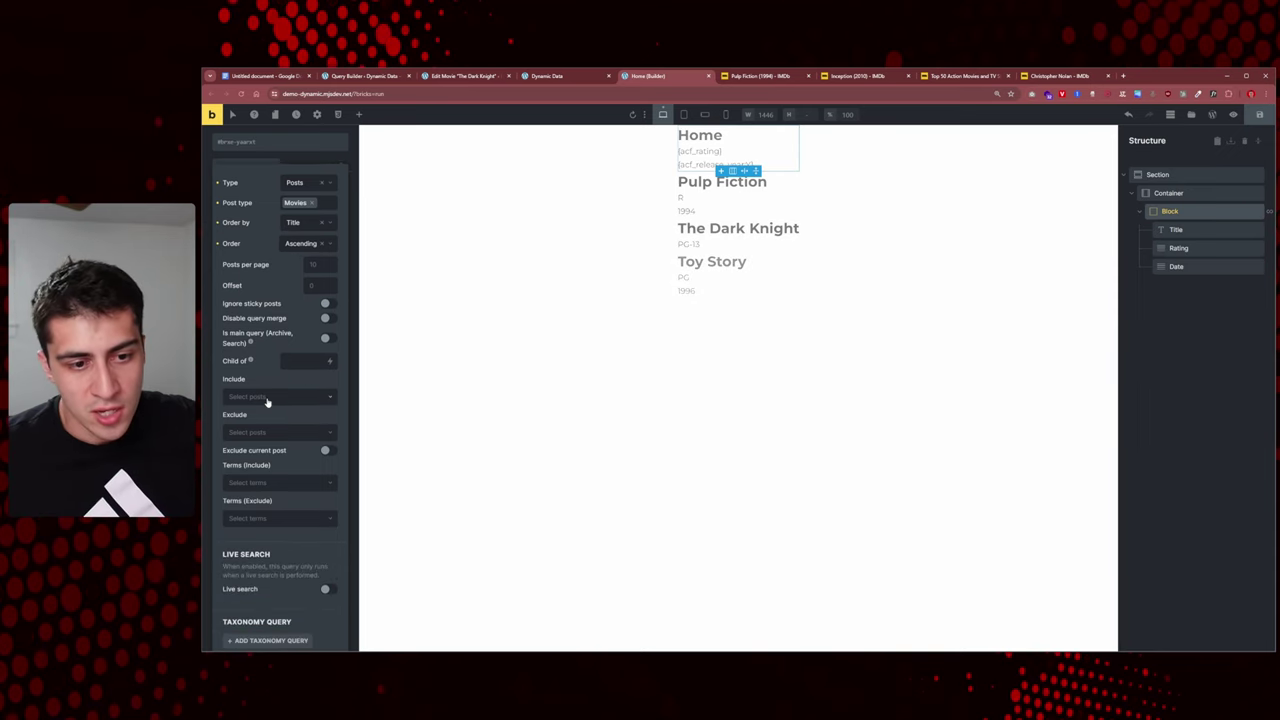
pyautogui.scroll(-2, 329, 356)
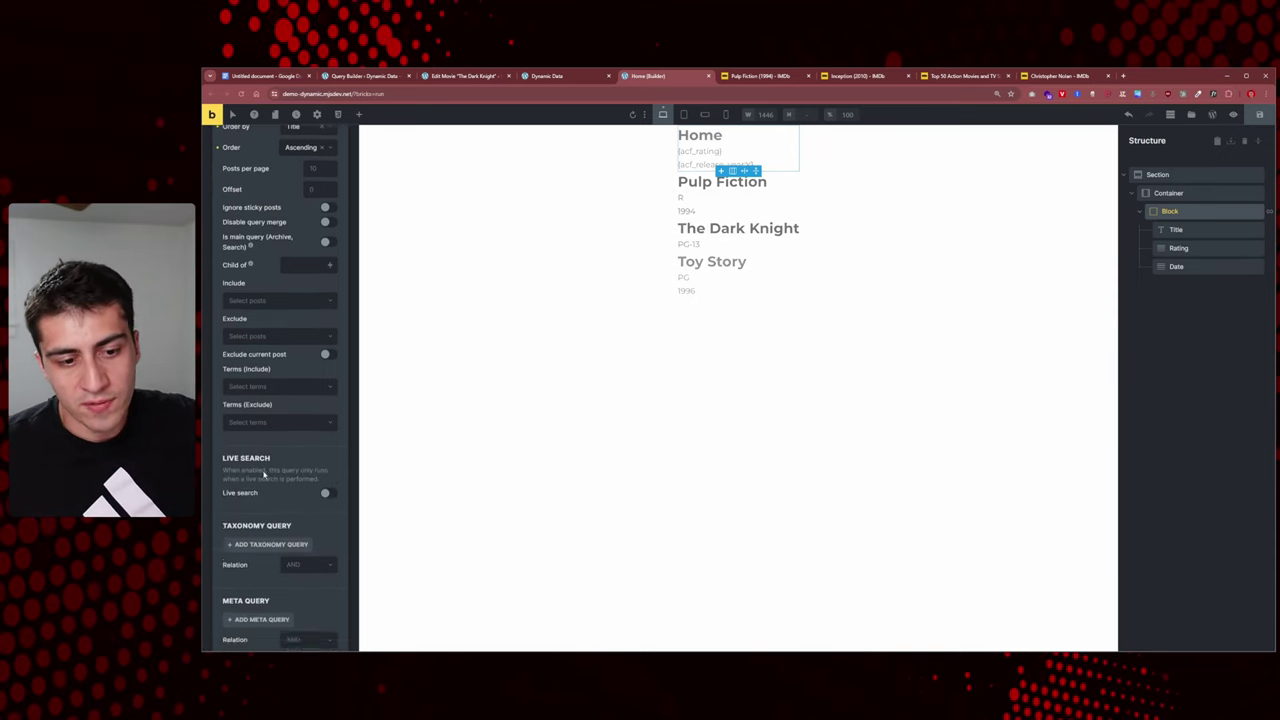
pyautogui.scroll(-4, 264, 475)
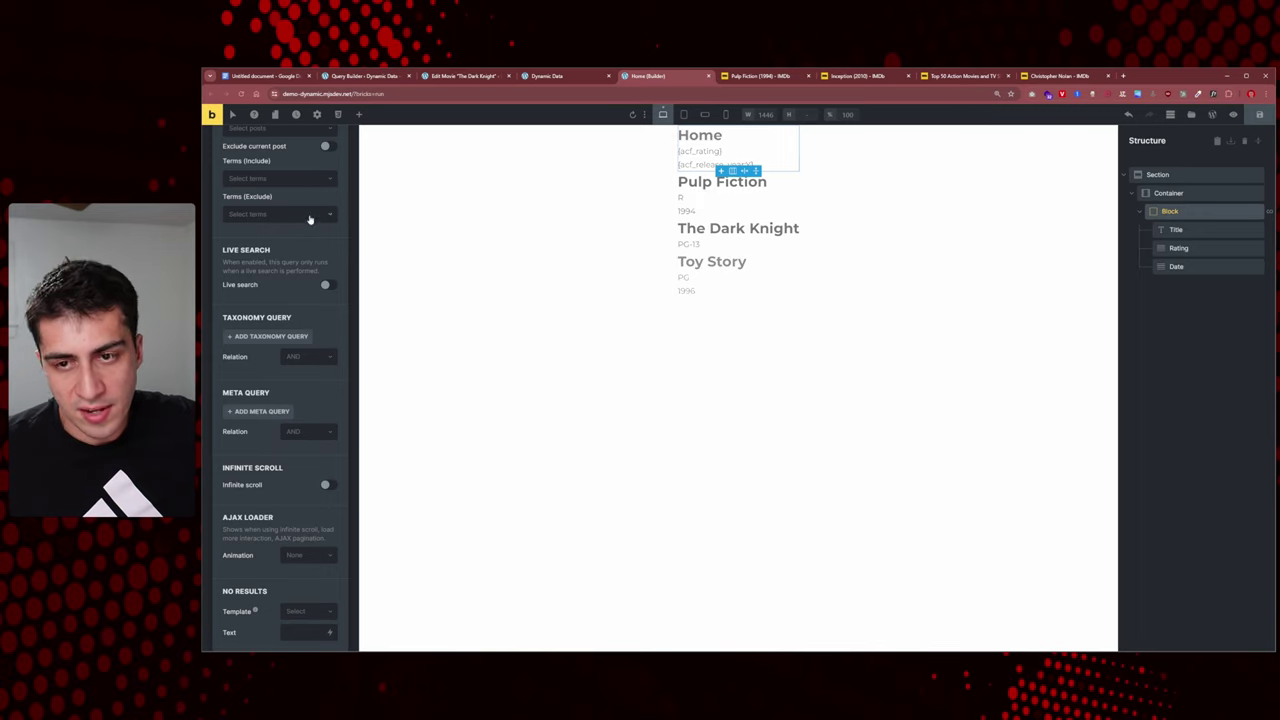
pyautogui.click(265, 412)
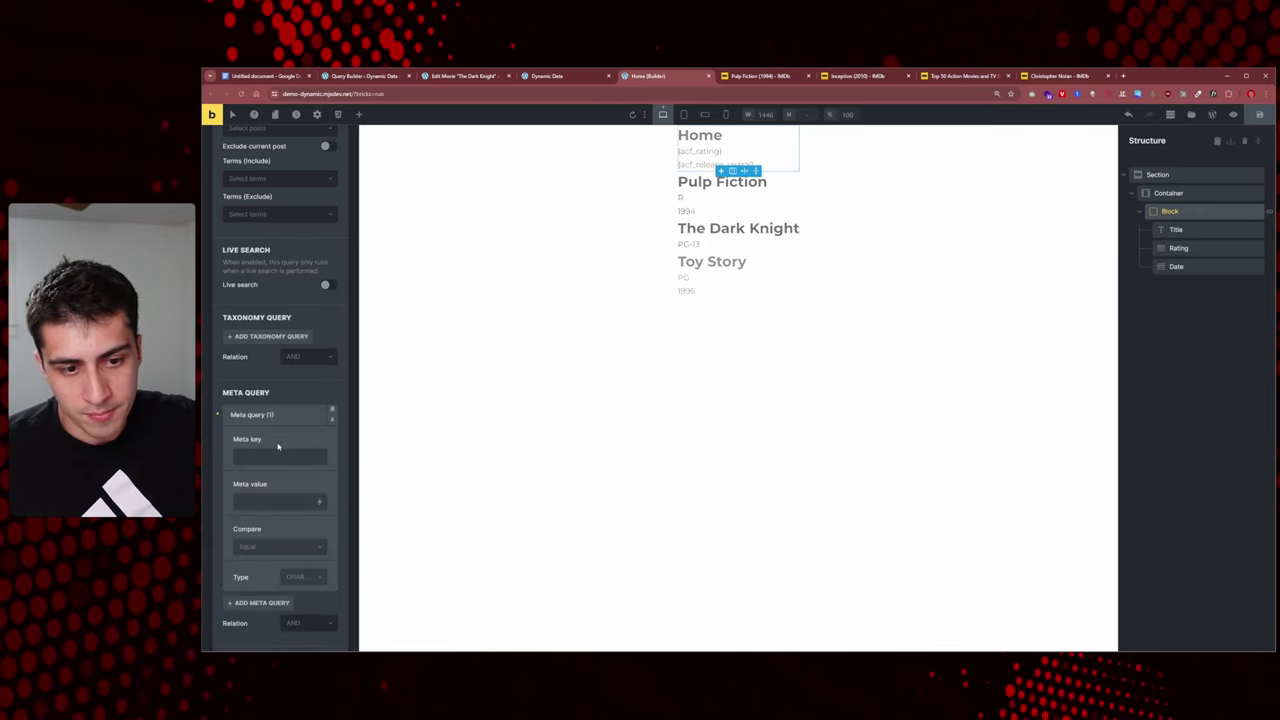
pyautogui.click(279, 456)
pyautogui.write('rating')
pyautogui.press('Tab')
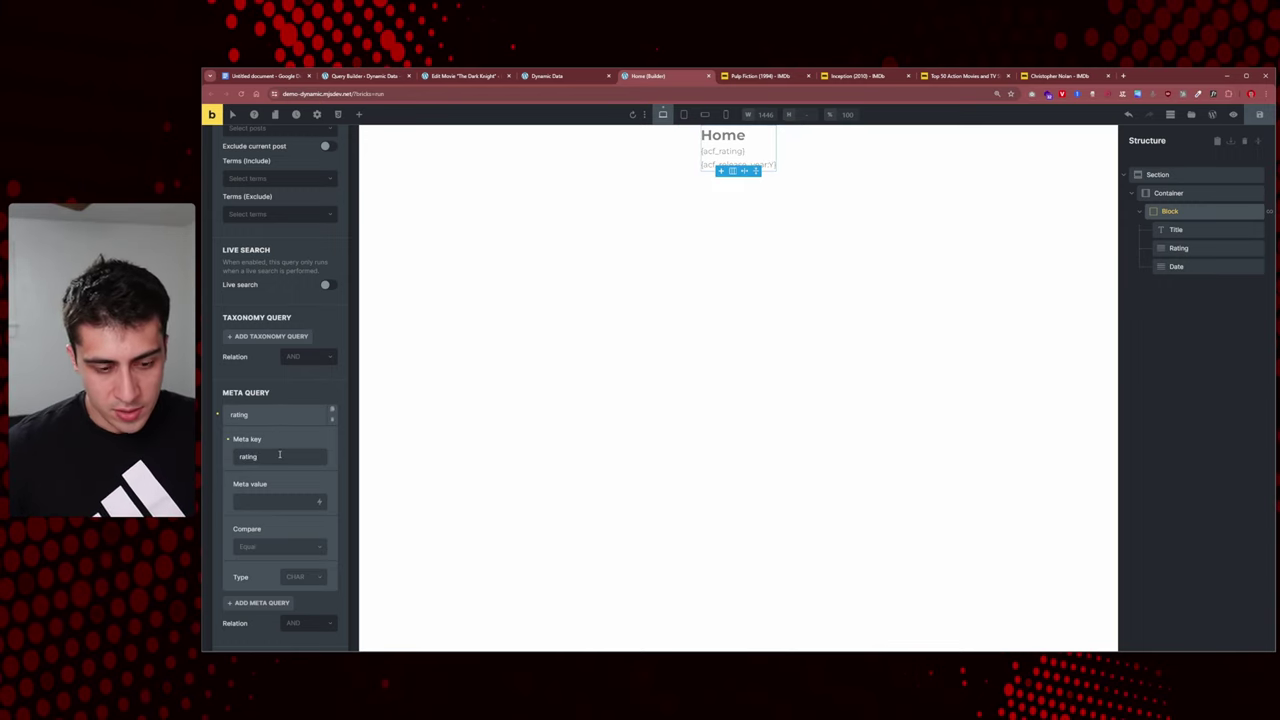
pyautogui.write('PG-13')
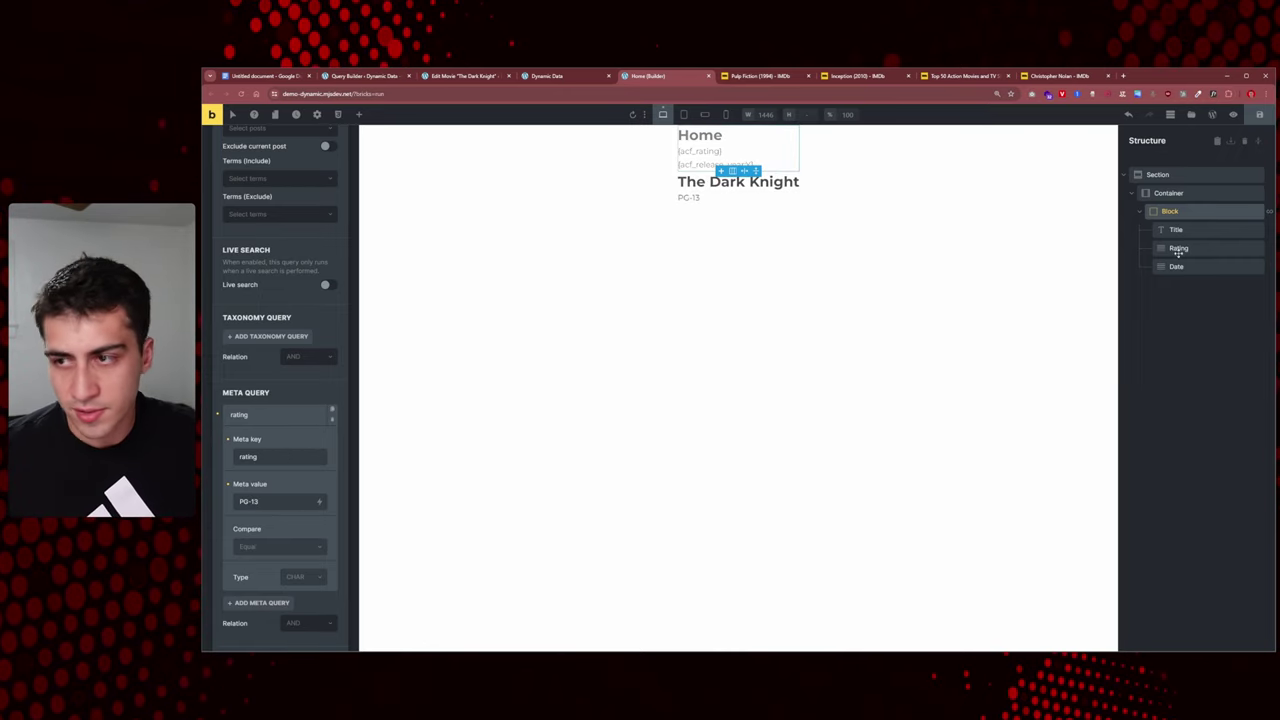
# - Reload the home page on the front end and check the movie list filtered by rating
pyautogui.click(566, 76)
pyautogui.rightClick(523, 230)
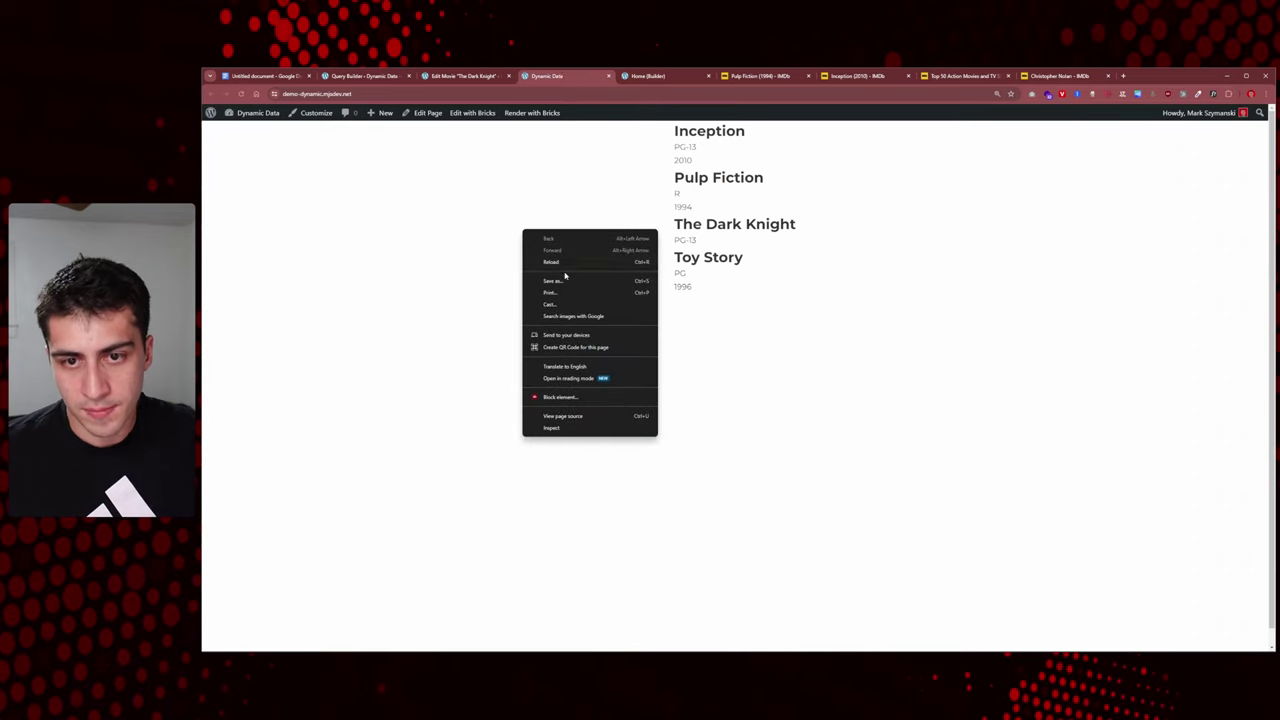
pyautogui.click(563, 264)
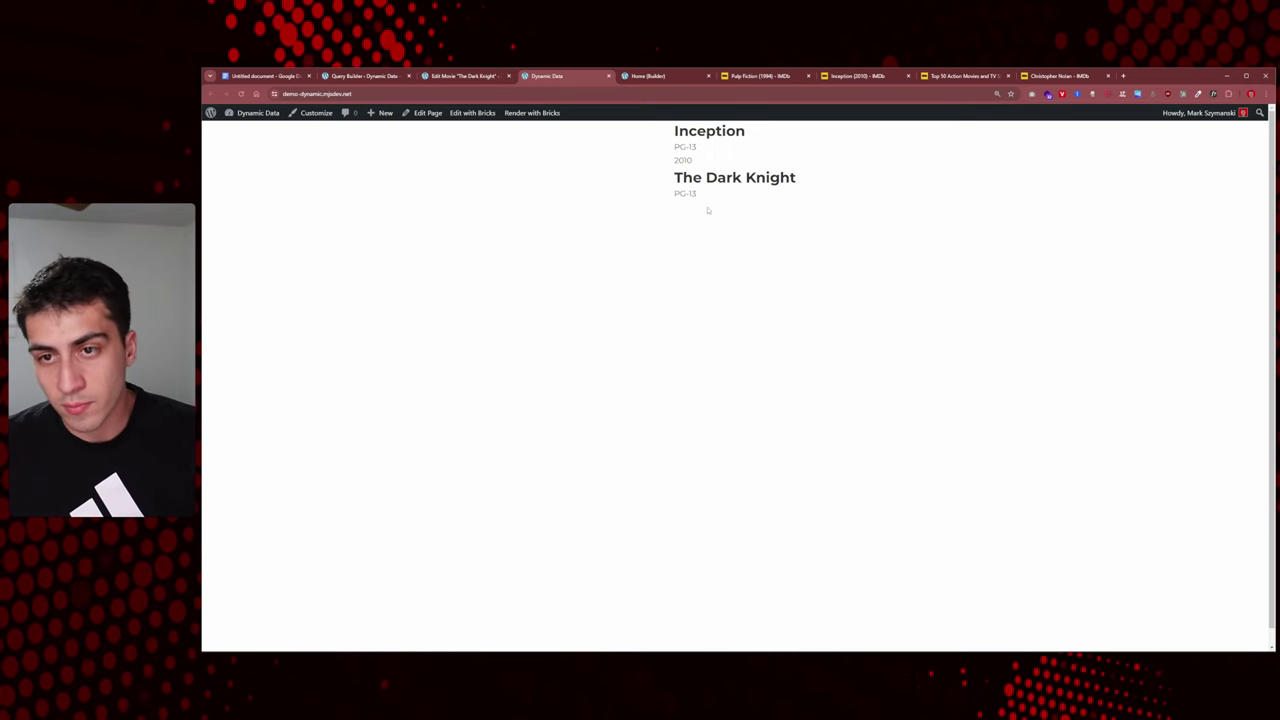
pyautogui.moveTo(705, 180); pyautogui.dragTo(672, 128)
pyautogui.click(672, 128)
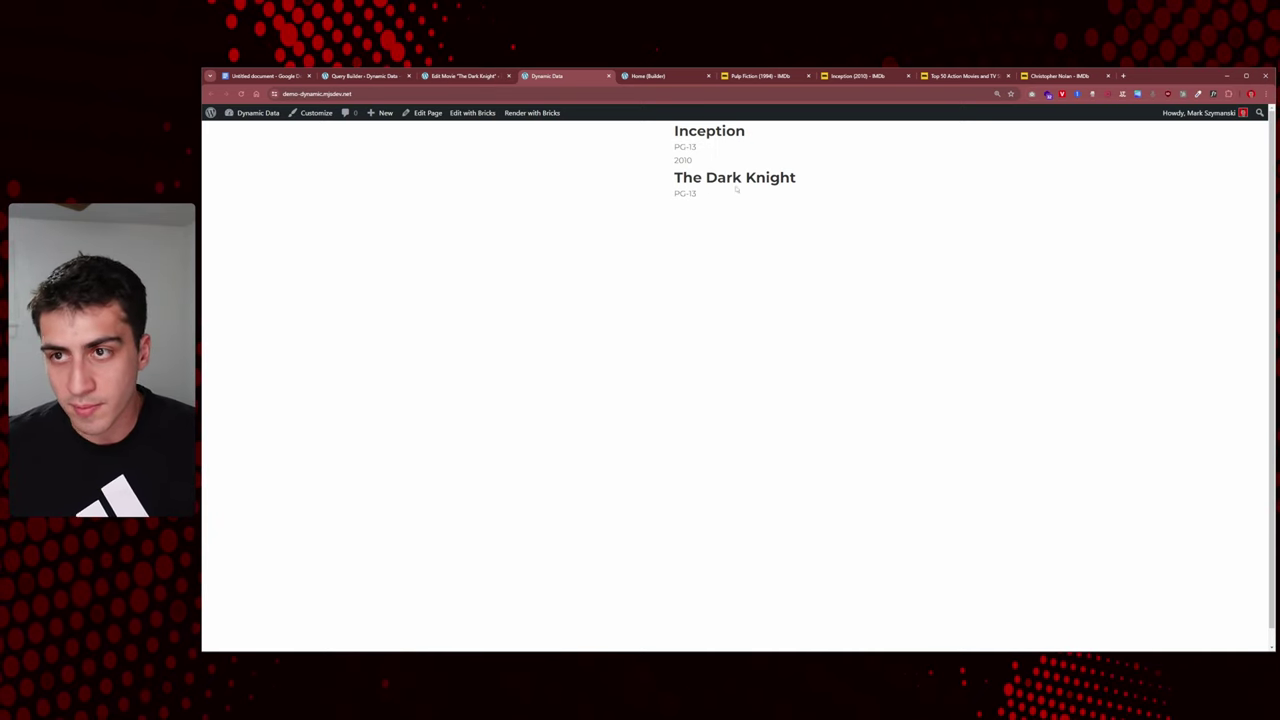
# - View the IMDb Pulp Fiction page and the advanced title search, and review the home page's filtered movies again
pyautogui.click(864, 77)
pyautogui.click(760, 76)
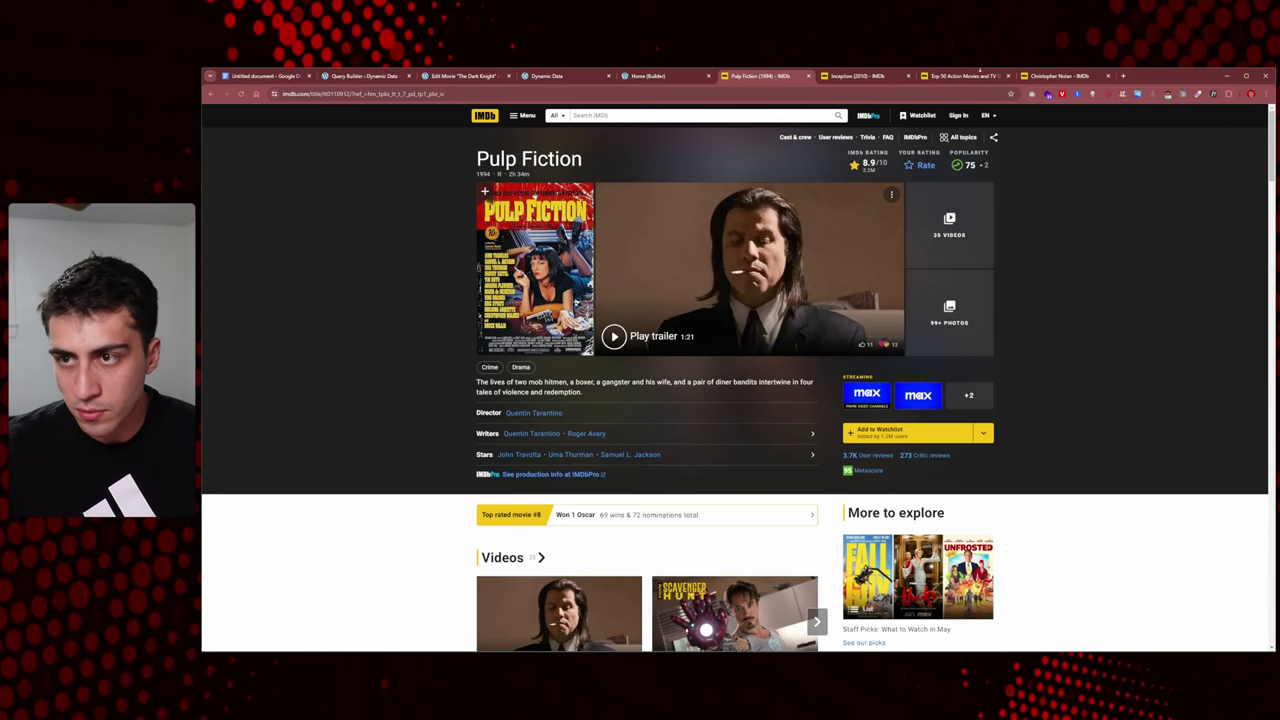
pyautogui.click(962, 76)
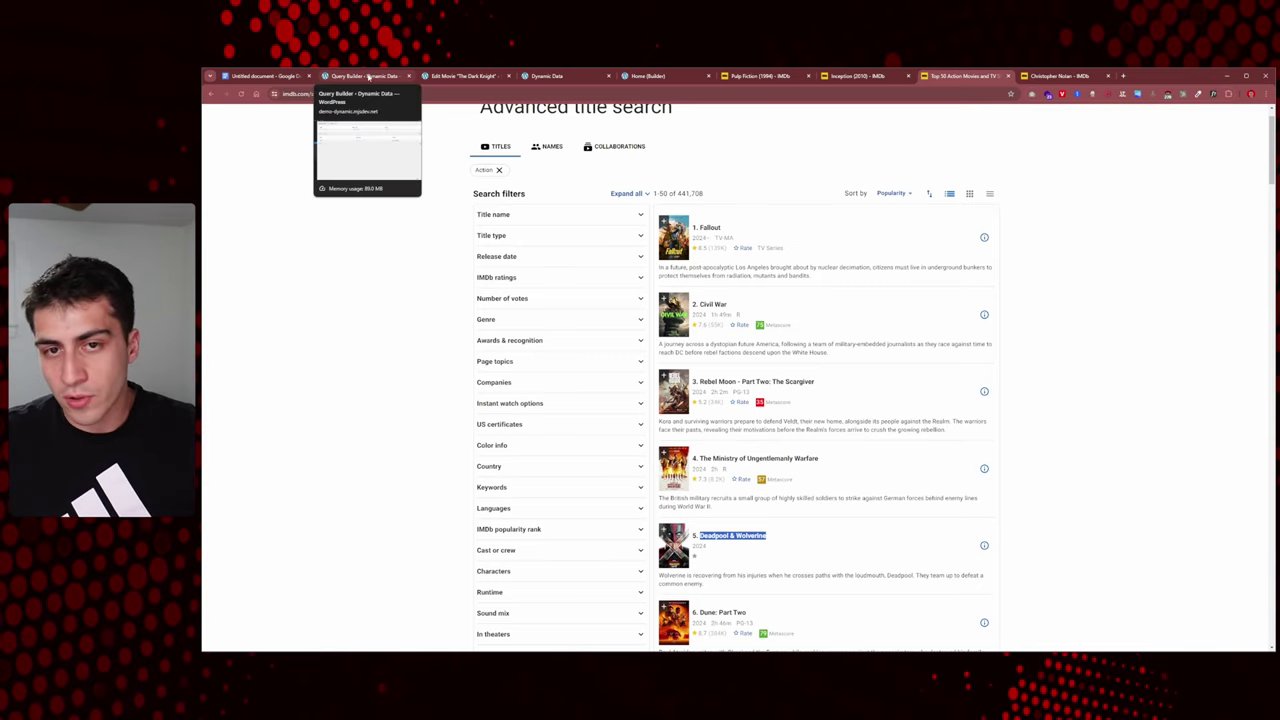
pyautogui.click(548, 76)
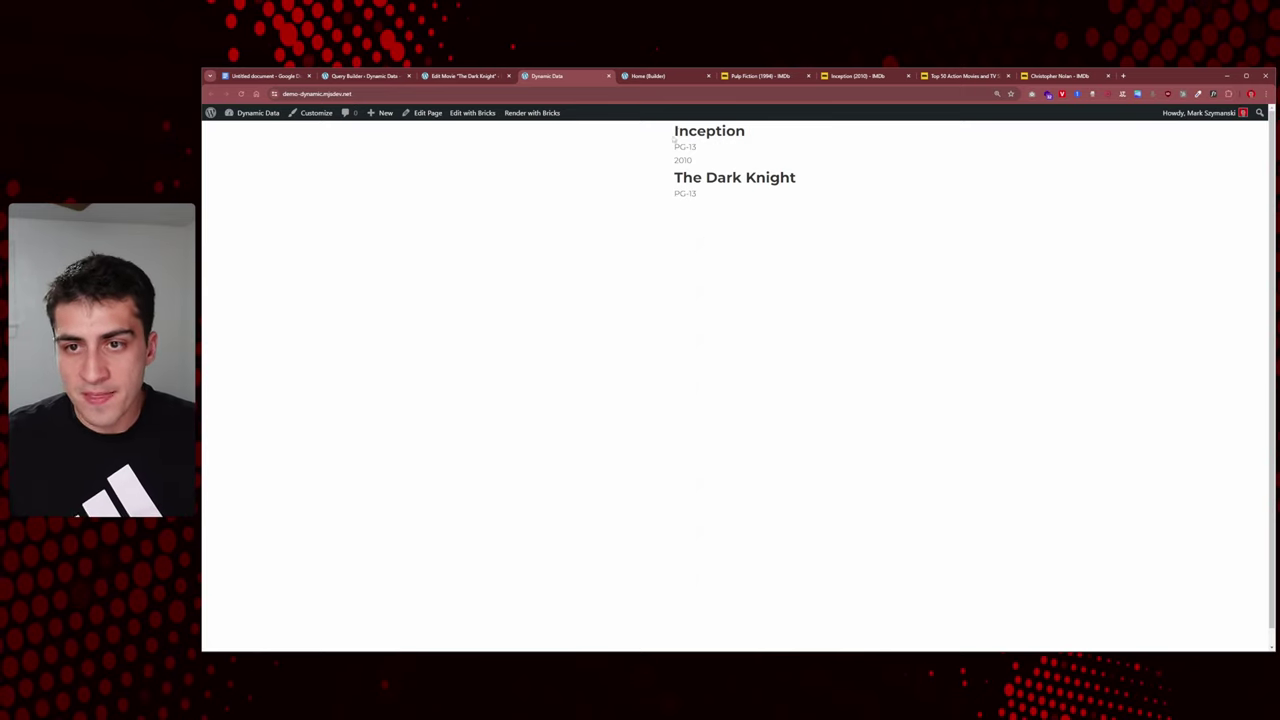
pyautogui.moveTo(675, 127); pyautogui.dragTo(696, 197)
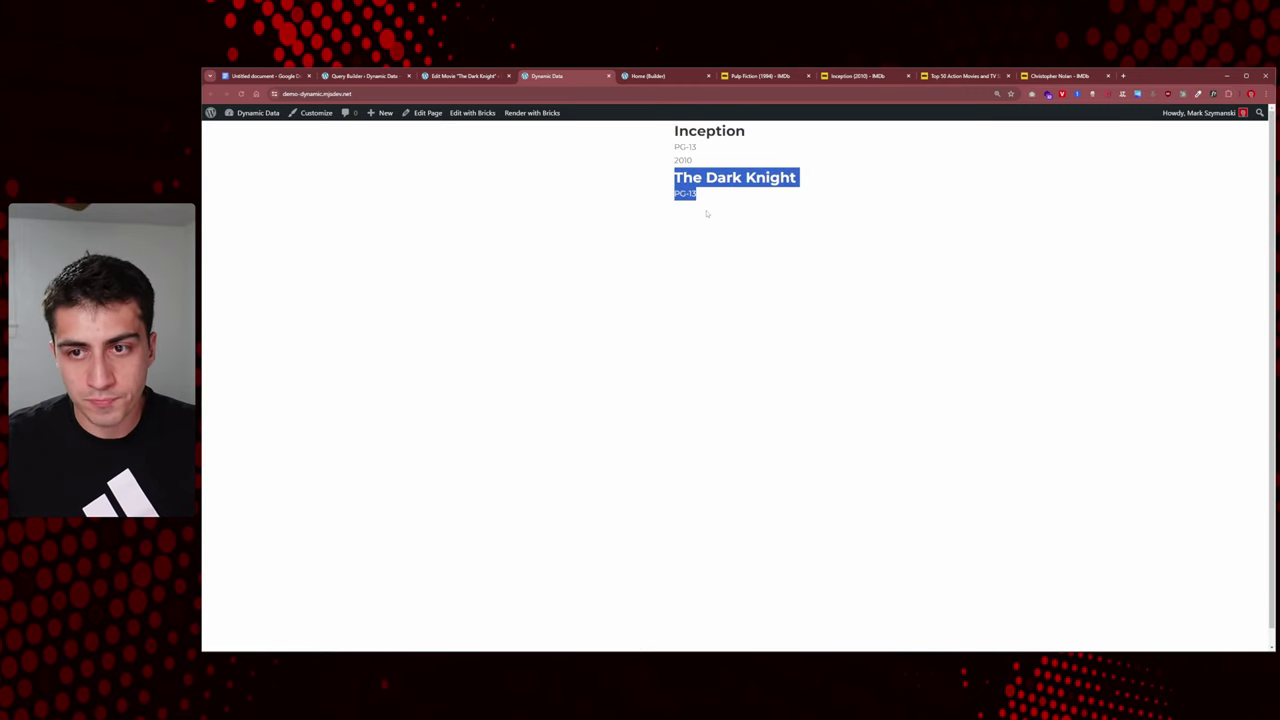
pyautogui.click(706, 213)
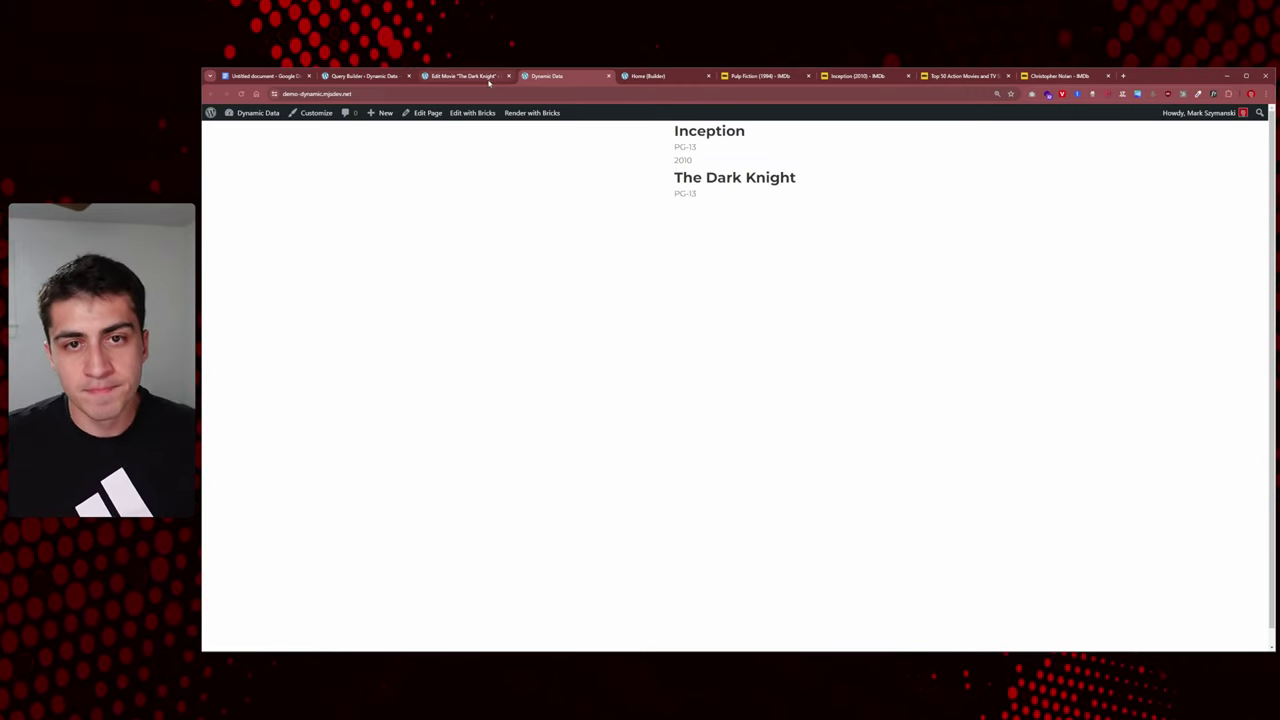
# - Switch to the Google Docs checklist and mark the Query and Loop items as done
pyautogui.click(361, 77)
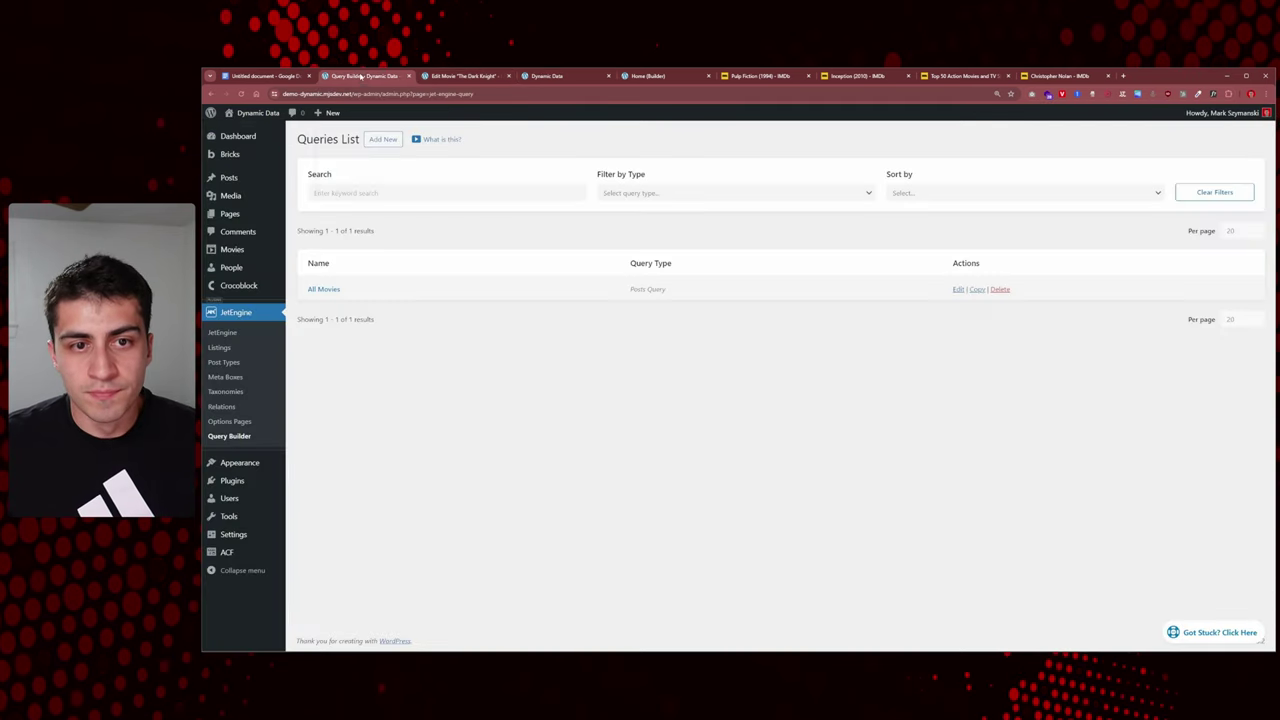
pyautogui.click(294, 78)
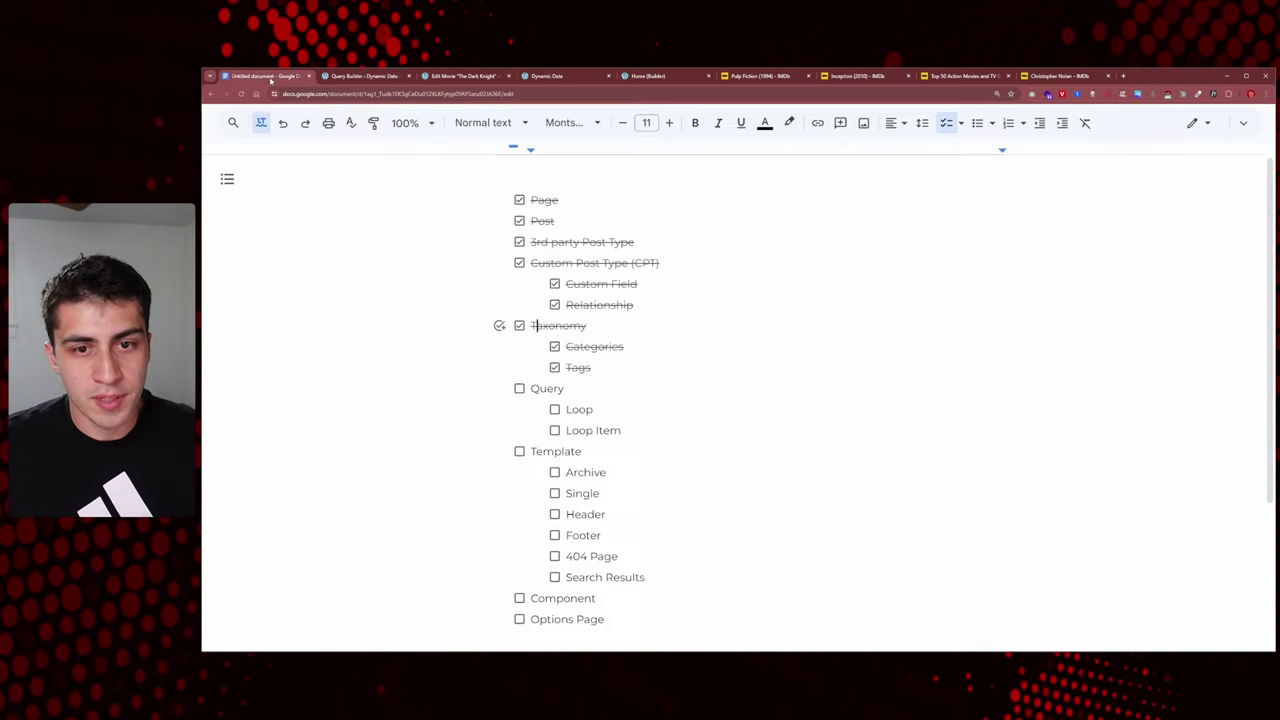
pyautogui.click(519, 388)
pyautogui.click(555, 409)
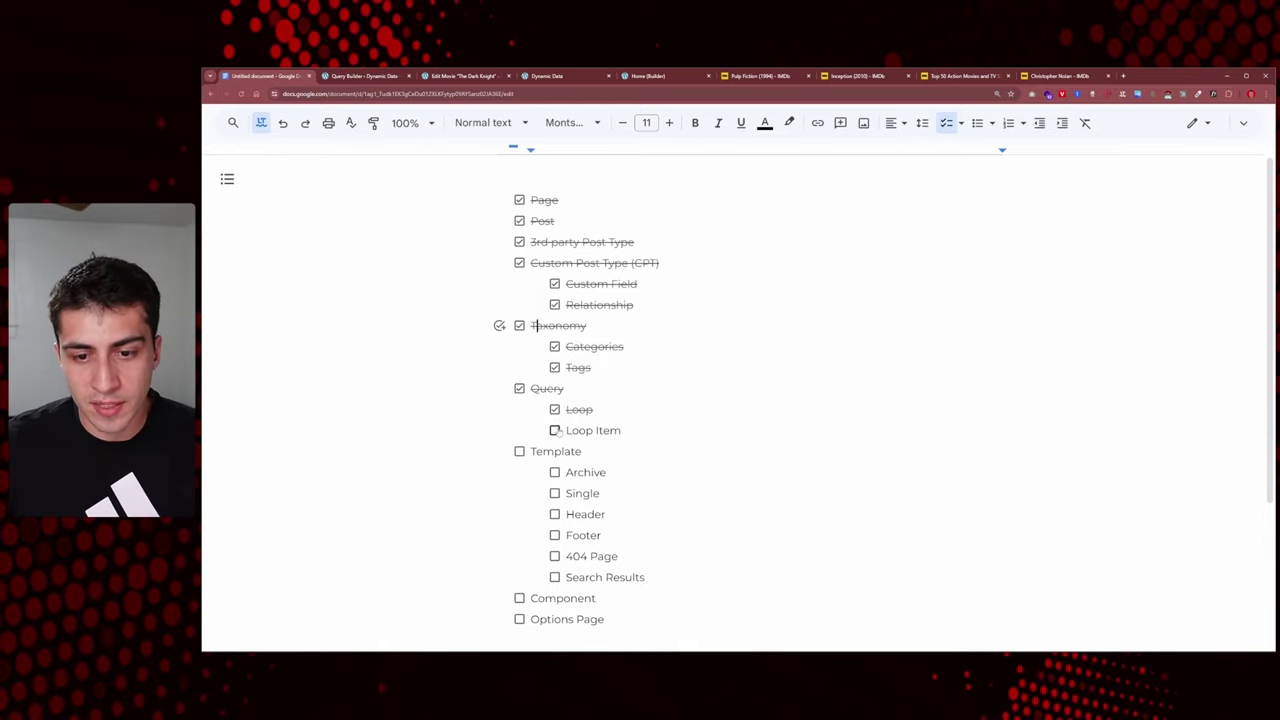